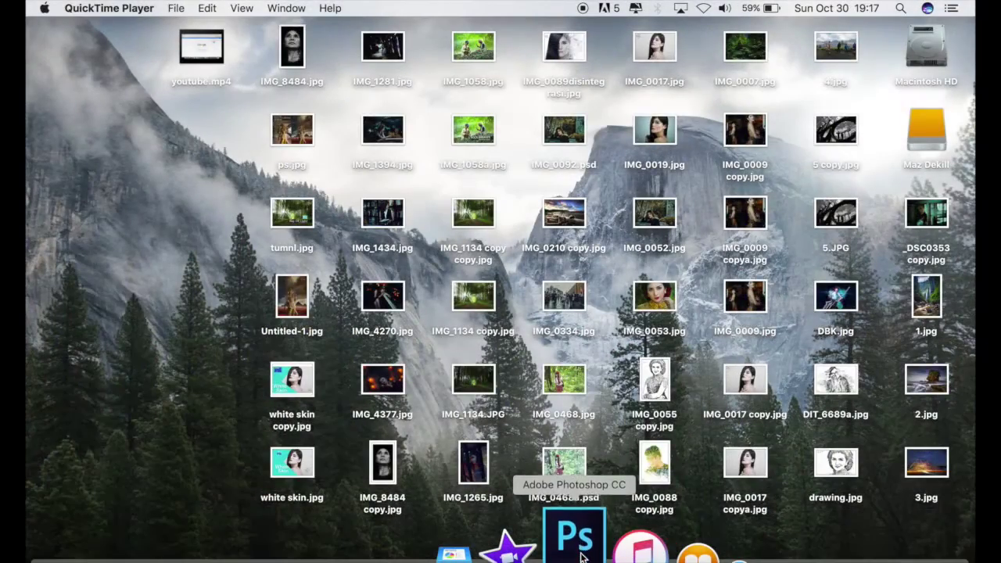
# Launch Photoshop CC from its Dock icon
pyautogui.click(581, 555)
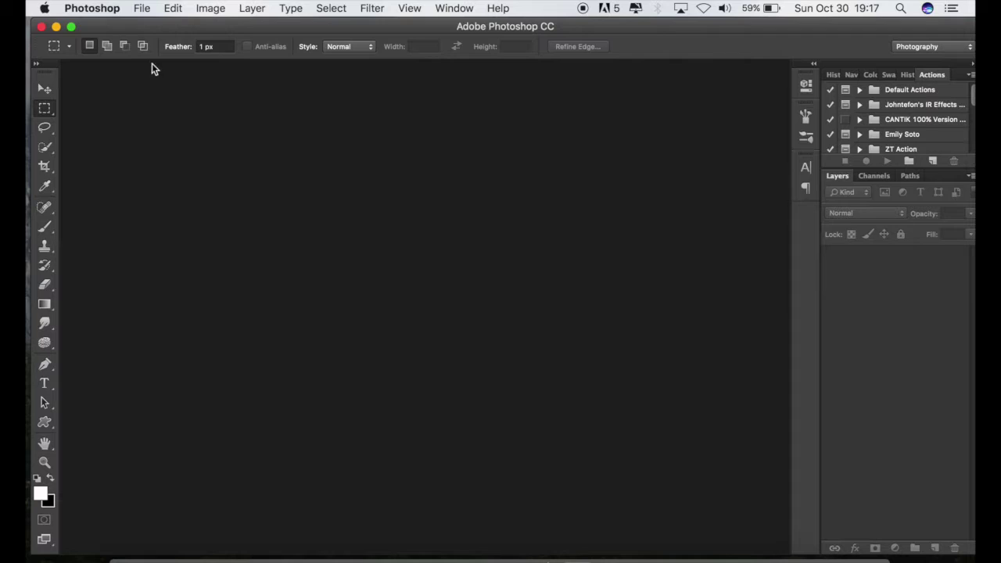
# Open the photo IMG_0468.jpg from the Desktop
pyautogui.click(44, 86)
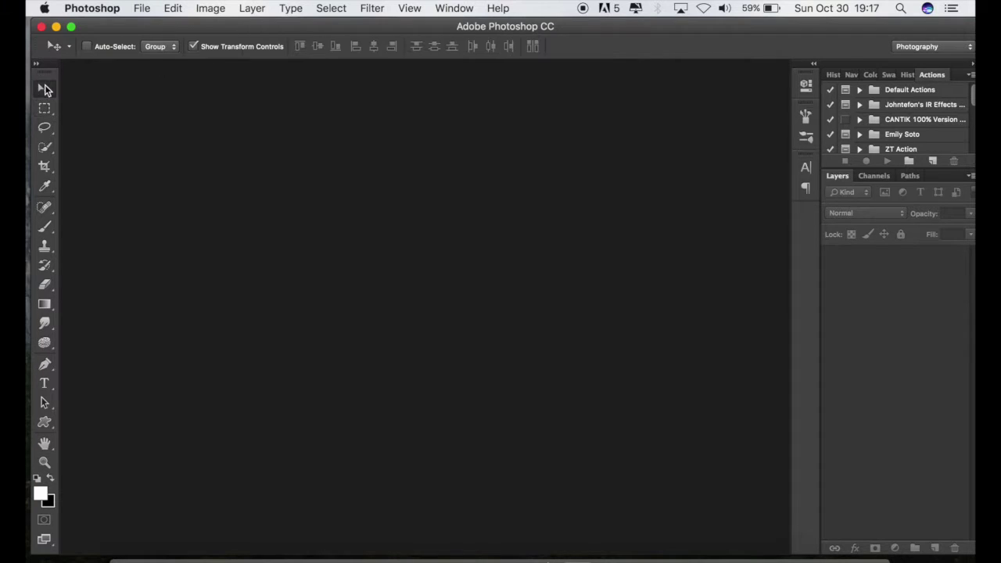
pyautogui.click(140, 9)
pyautogui.click(141, 37)
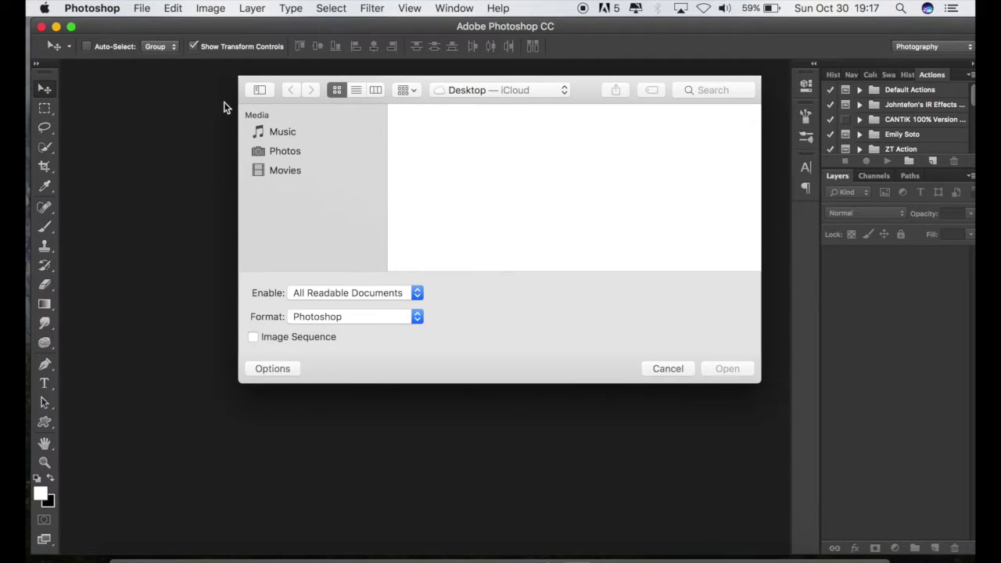
pyautogui.click(422, 134)
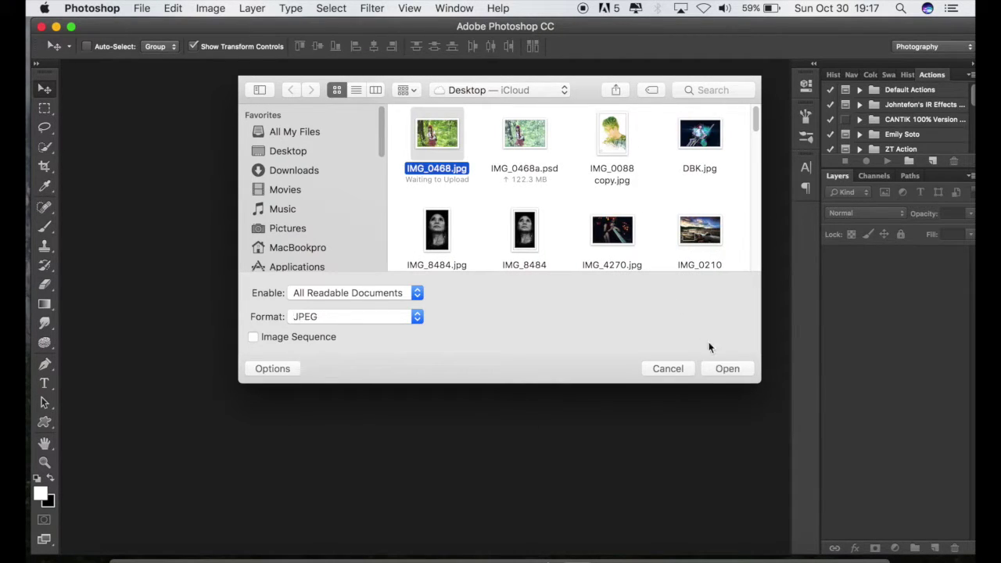
pyautogui.click(717, 369)
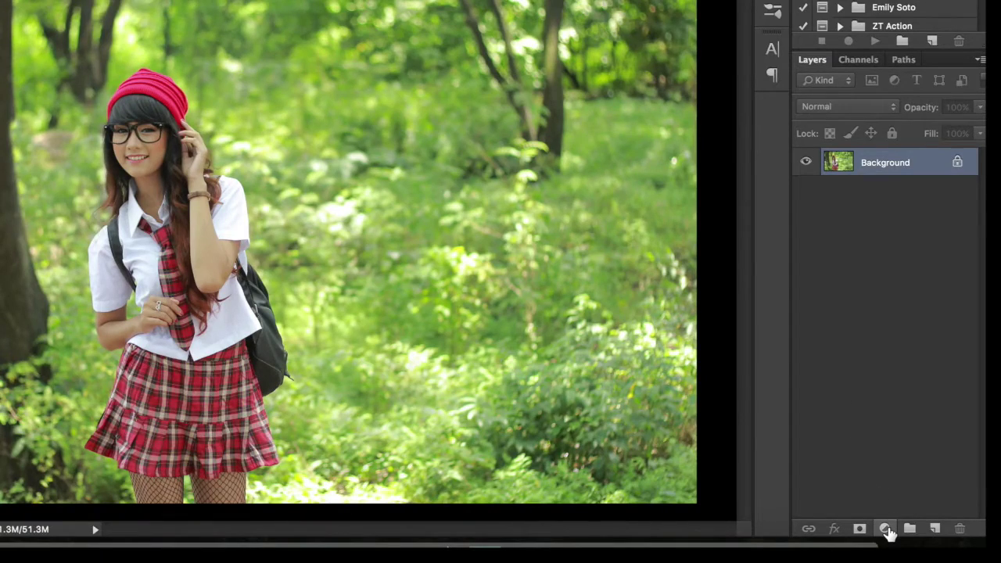
# Add a reversed, radial Gradient Fill layer using the colour-to-transparent preset
pyautogui.click(895, 548)
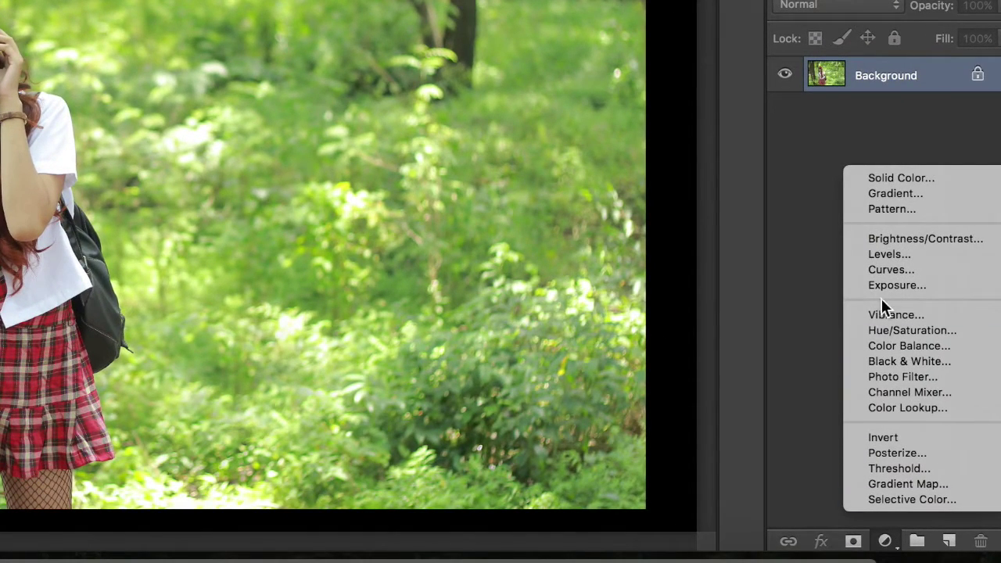
pyautogui.click(885, 195)
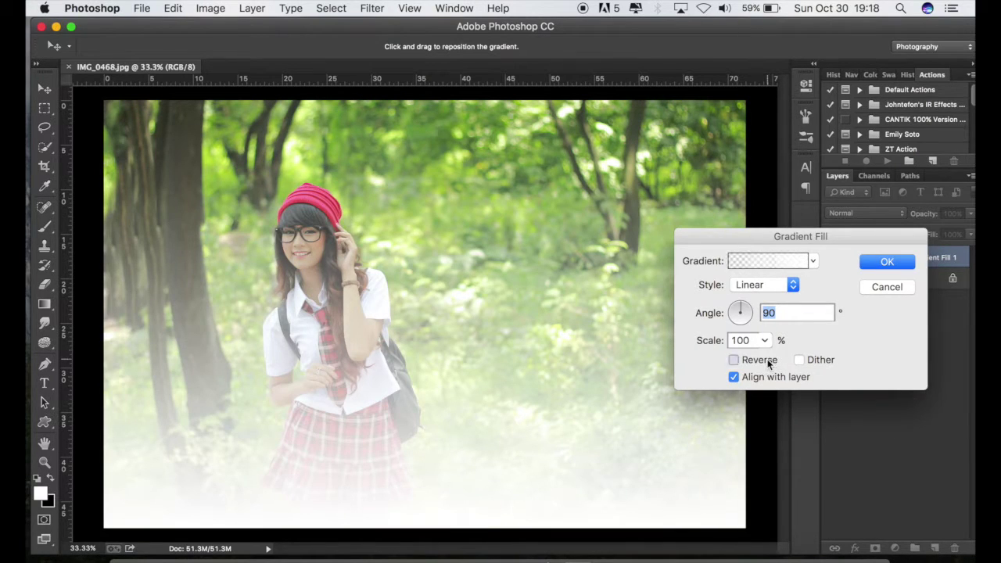
pyautogui.click(769, 363)
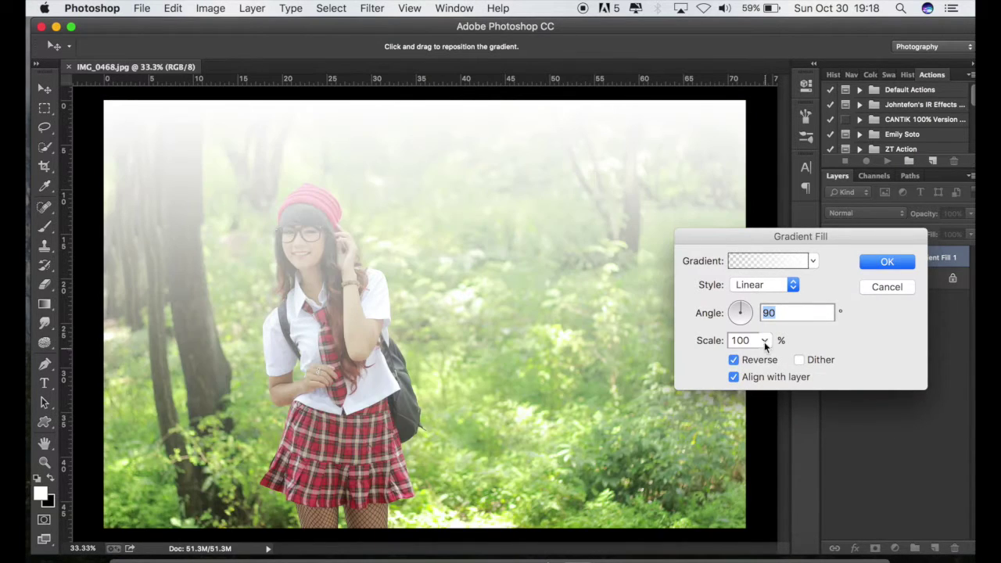
pyautogui.click(758, 288)
pyautogui.click(757, 298)
pyautogui.click(754, 261)
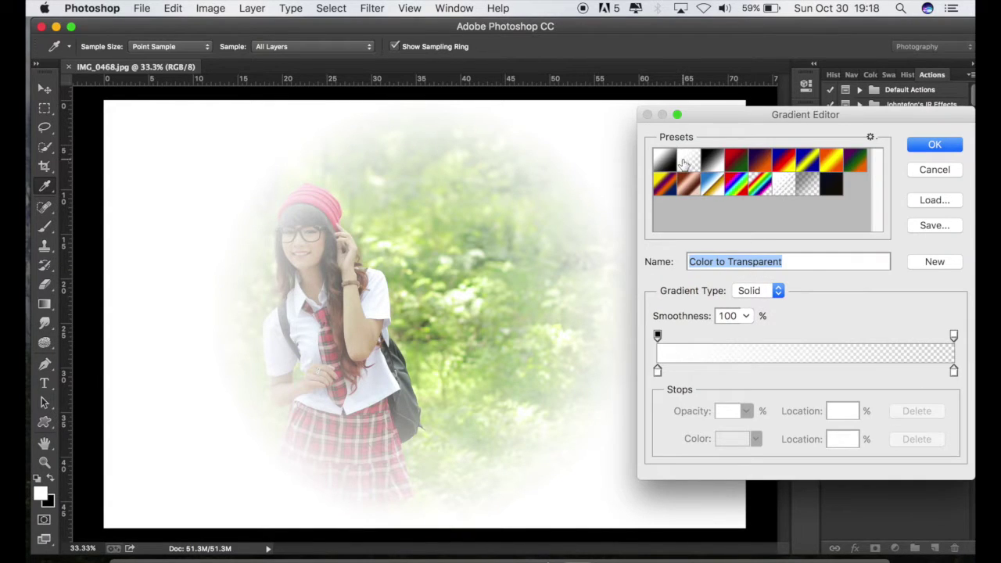
pyautogui.click(685, 161)
pyautogui.click(948, 145)
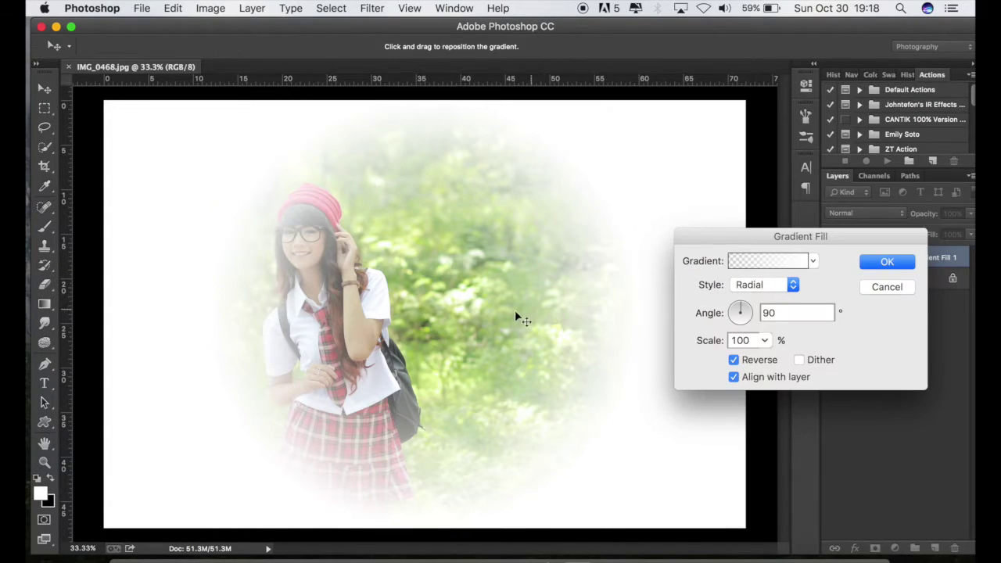
# Centre the gradient on the girl, with angle 40.24° and scale 300%
pyautogui.moveTo(469, 317); pyautogui.dragTo(350, 294)
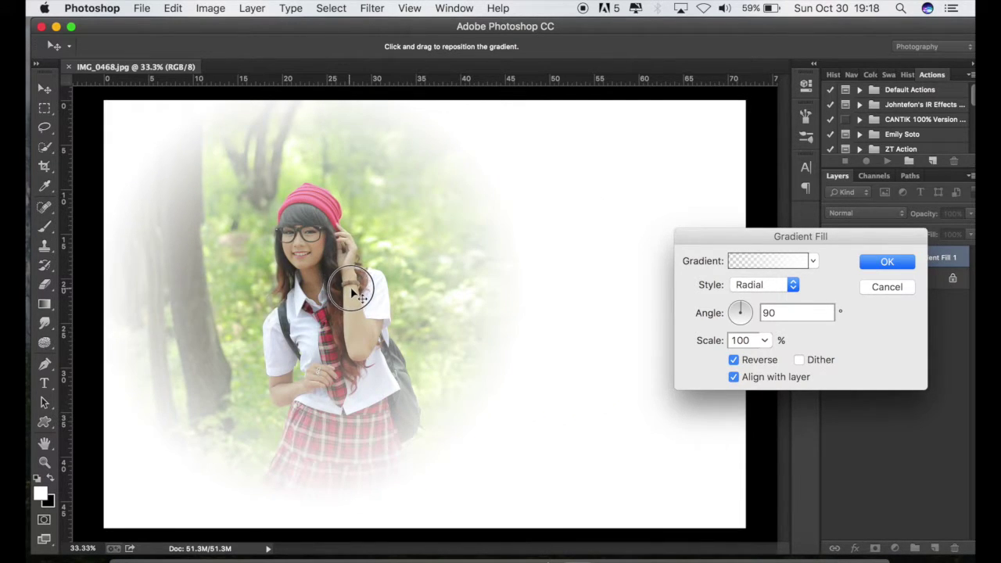
pyautogui.moveTo(350, 294); pyautogui.dragTo(365, 291)
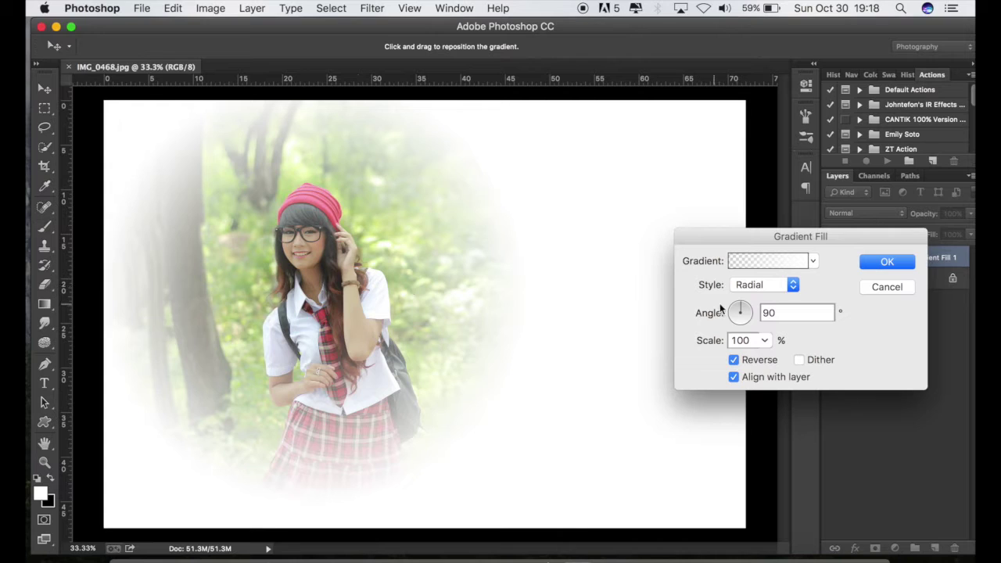
pyautogui.moveTo(741, 312); pyautogui.dragTo(751, 310)
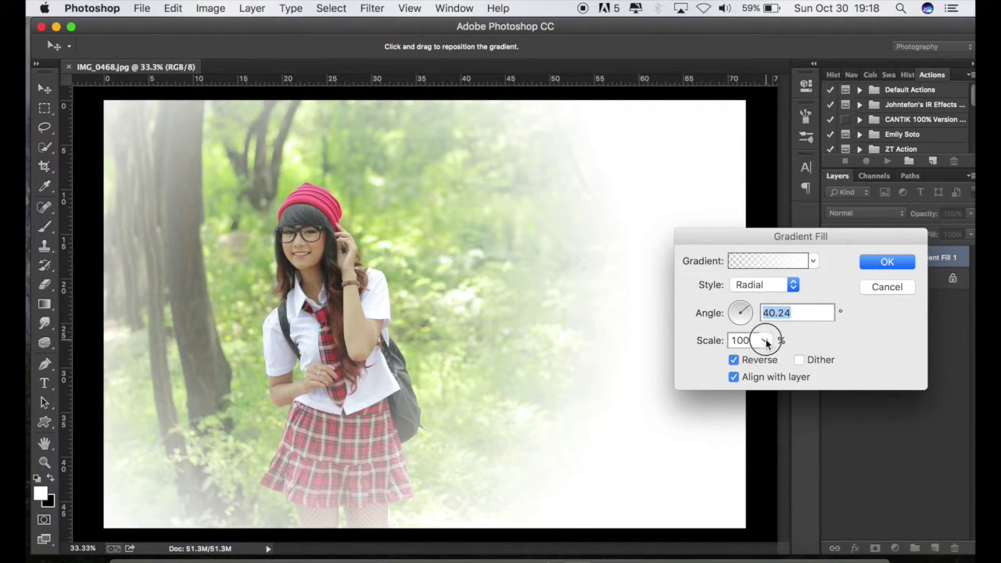
pyautogui.moveTo(764, 340); pyautogui.dragTo(778, 359)
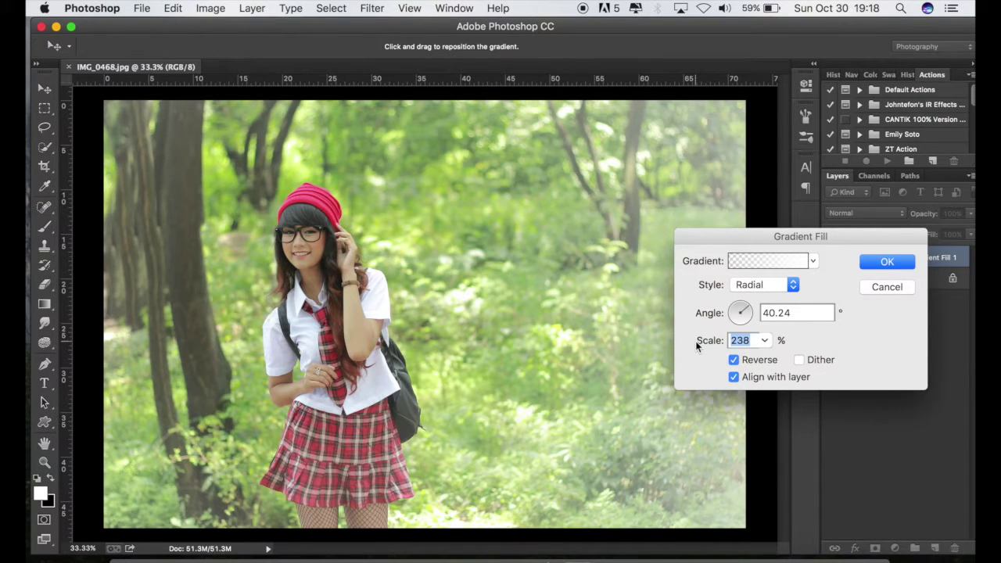
pyautogui.write('300')
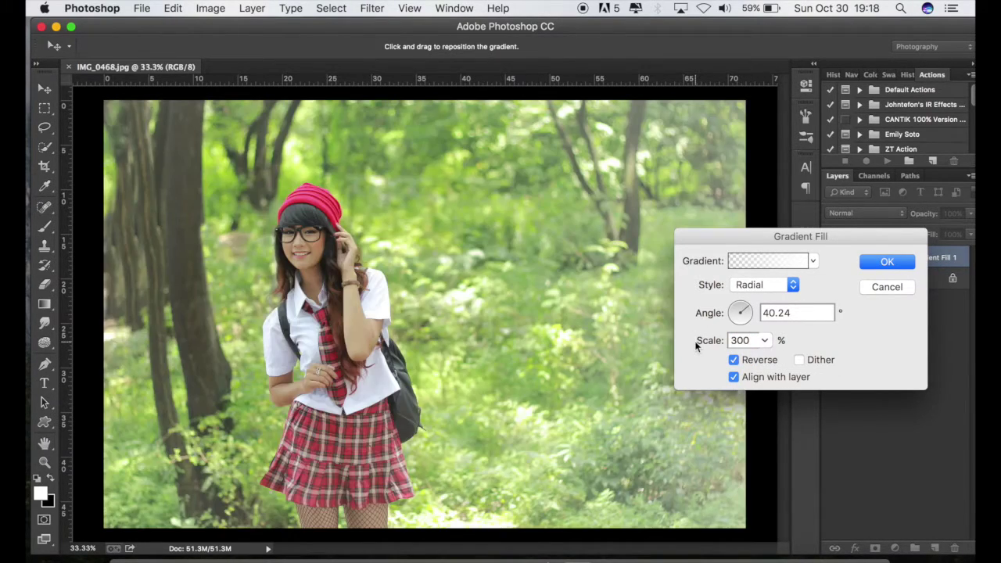
pyautogui.click(862, 264)
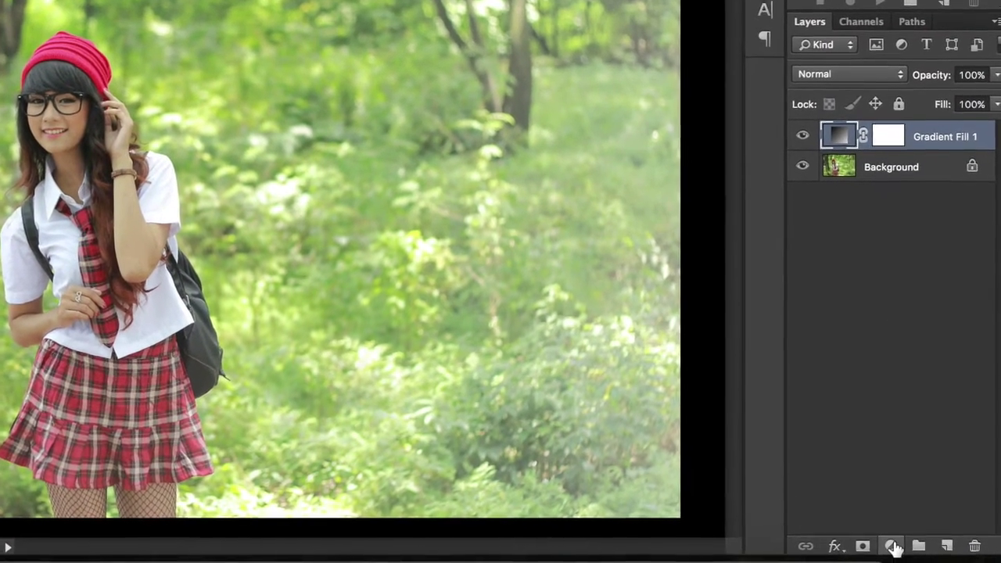
# Add a Selective Color adjustment layer targeting the Greens
pyautogui.click(895, 539)
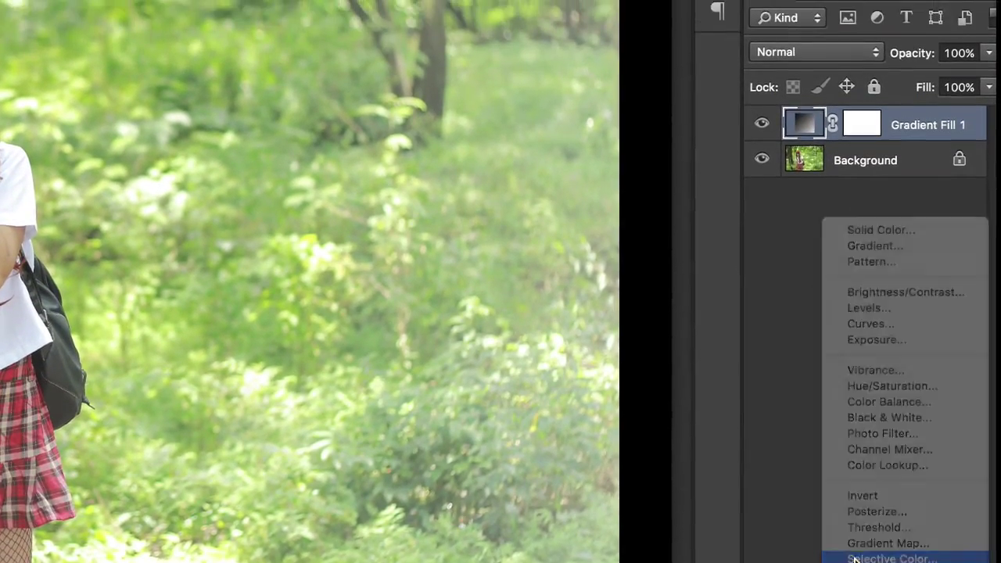
pyautogui.click(854, 558)
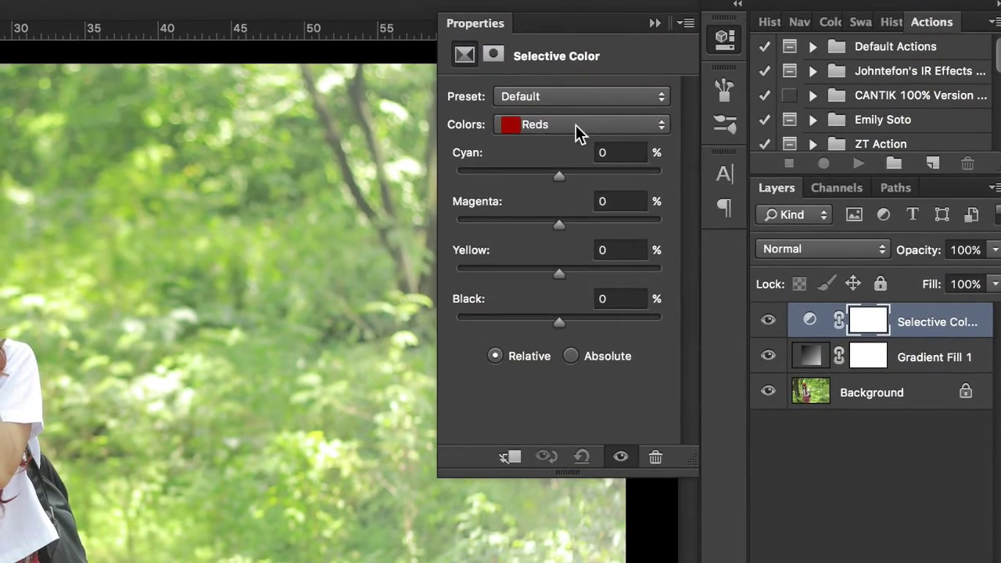
pyautogui.click(576, 125)
pyautogui.click(578, 159)
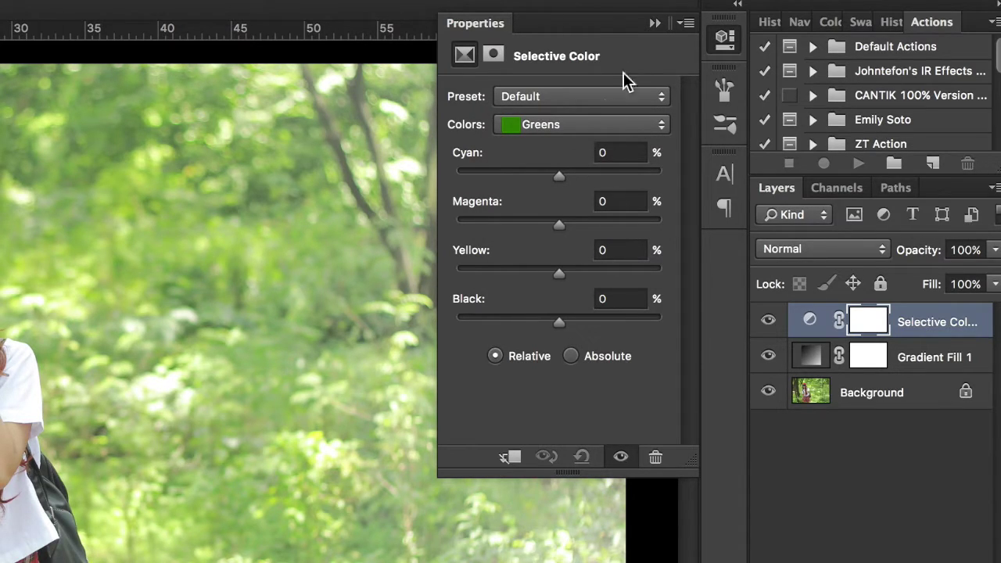
# Set the Greens to Cyan 50%, Magenta 75% and Yellow -60%
pyautogui.click(589, 153)
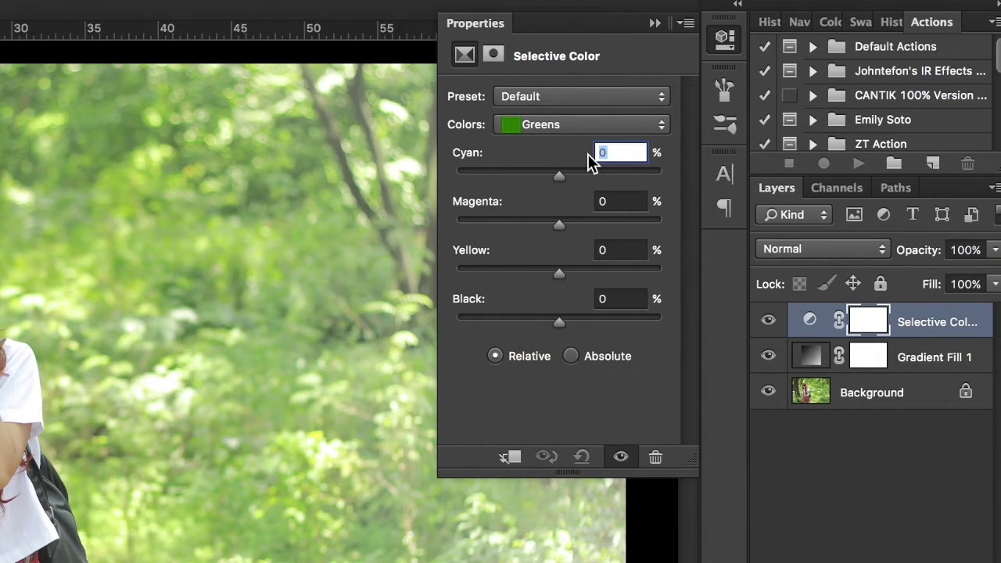
pyautogui.write('50')
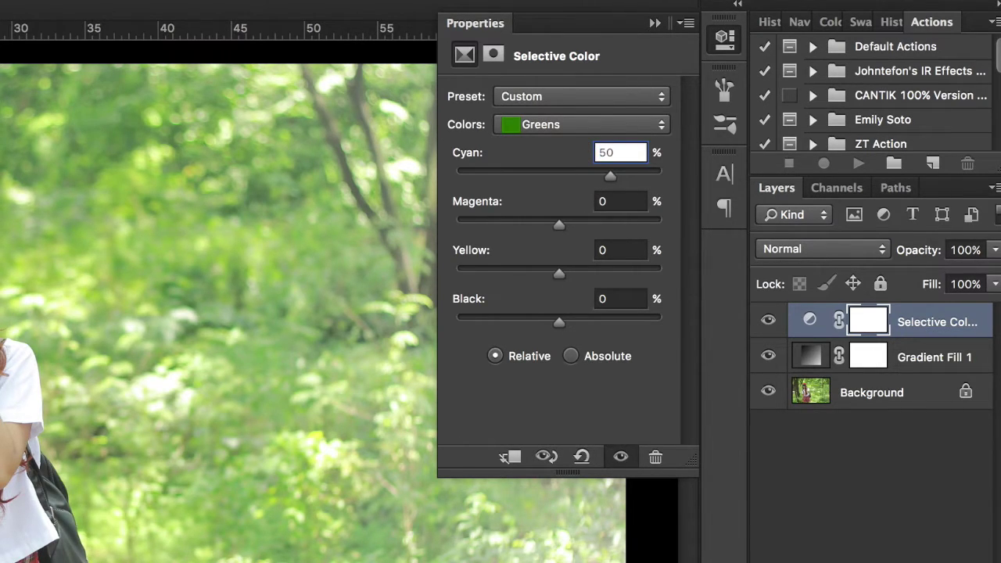
pyautogui.click(614, 203)
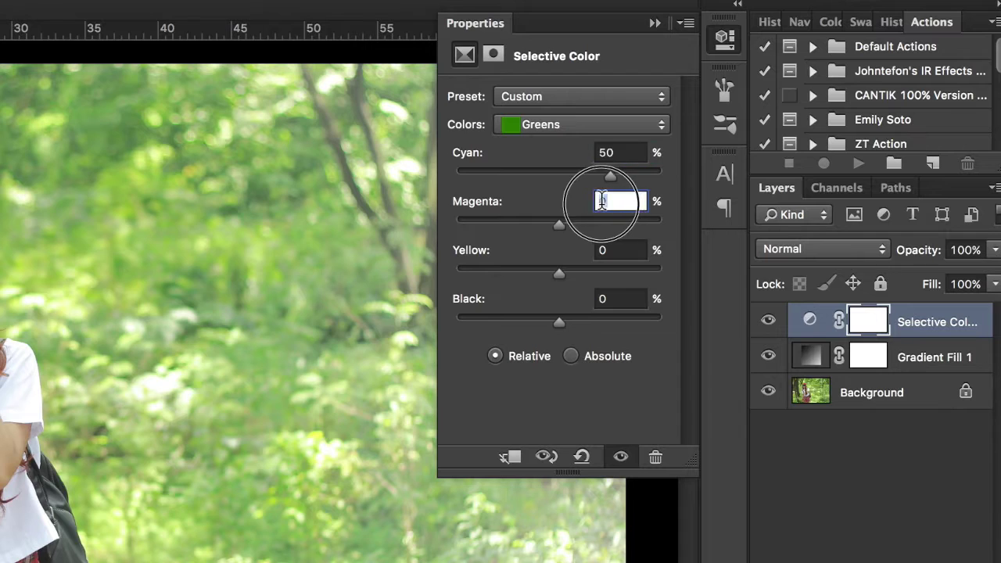
pyautogui.write('7')
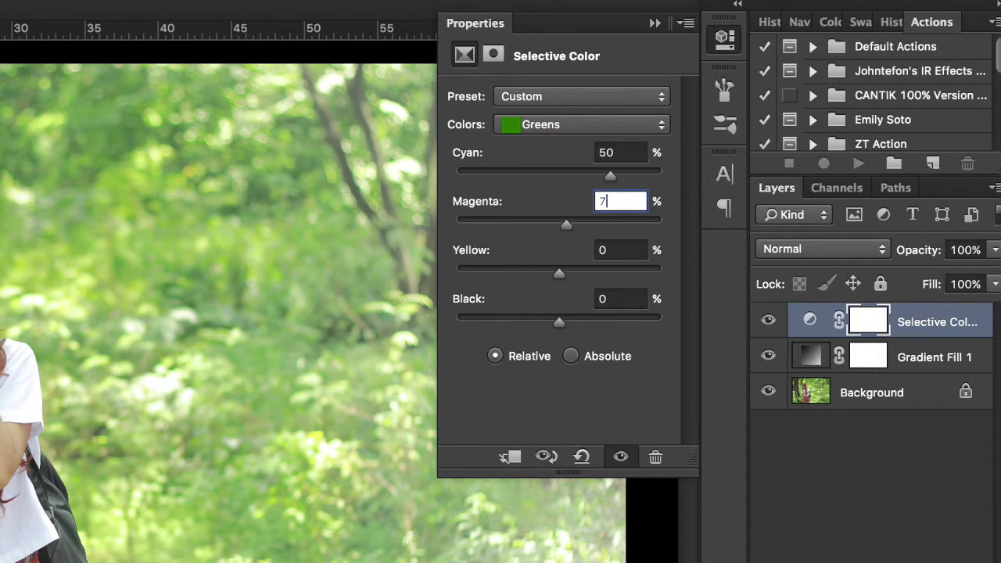
pyautogui.write('5')
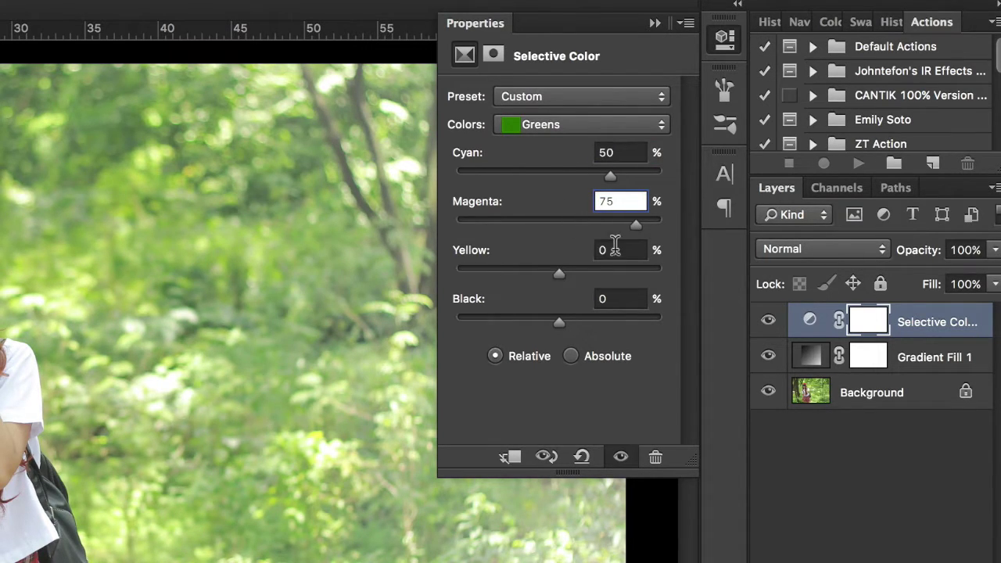
pyautogui.click(614, 248)
pyautogui.write('-')
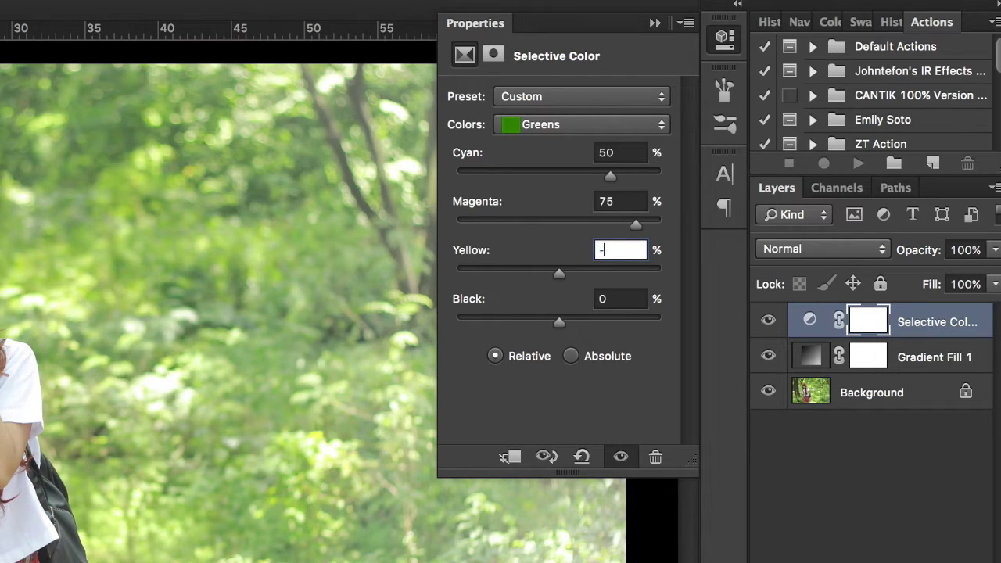
pyautogui.write('60')
# Set the Yellows to Cyan -70%, Yellow -60% and Black -100%
pyautogui.click(572, 126)
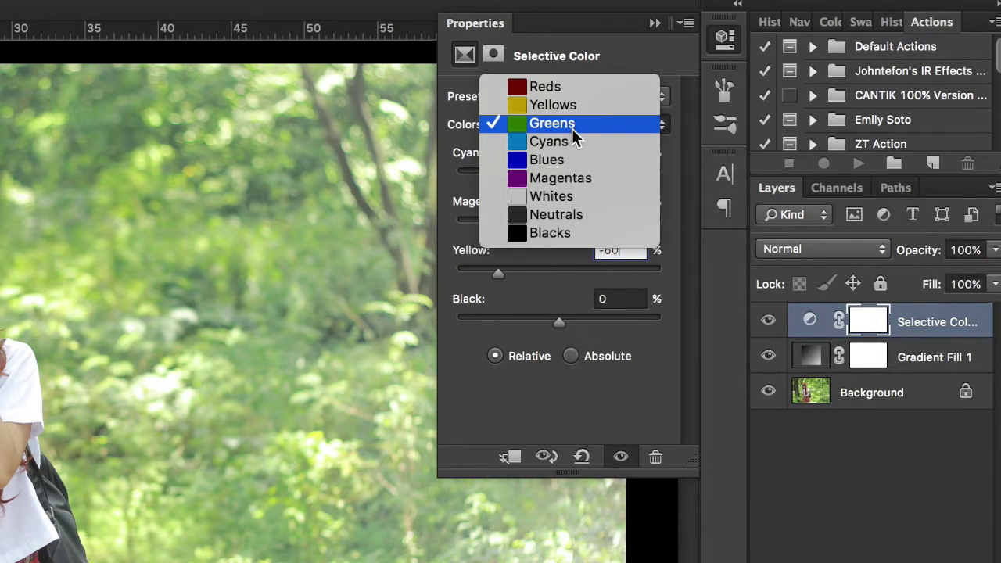
pyautogui.click(570, 106)
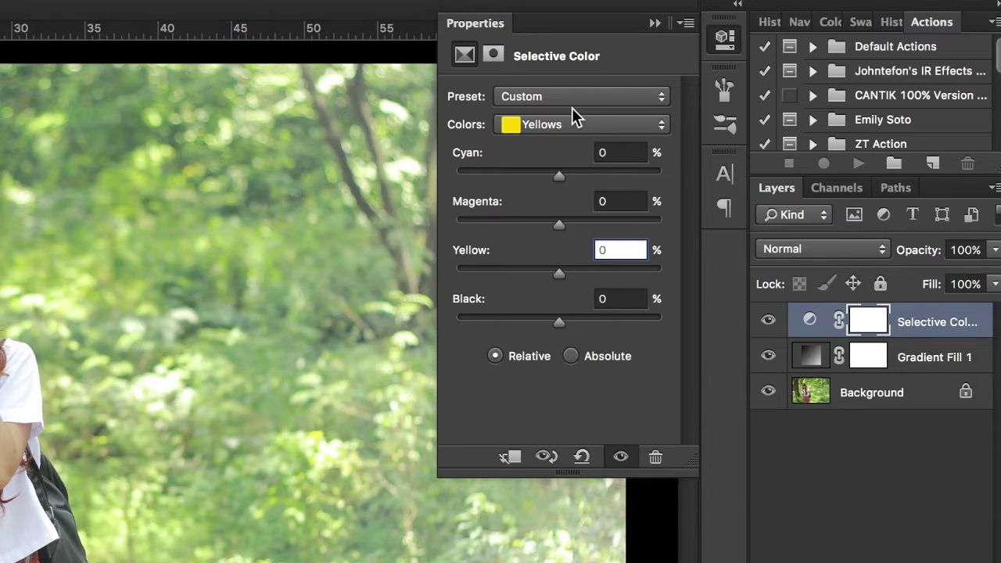
pyautogui.click(600, 152)
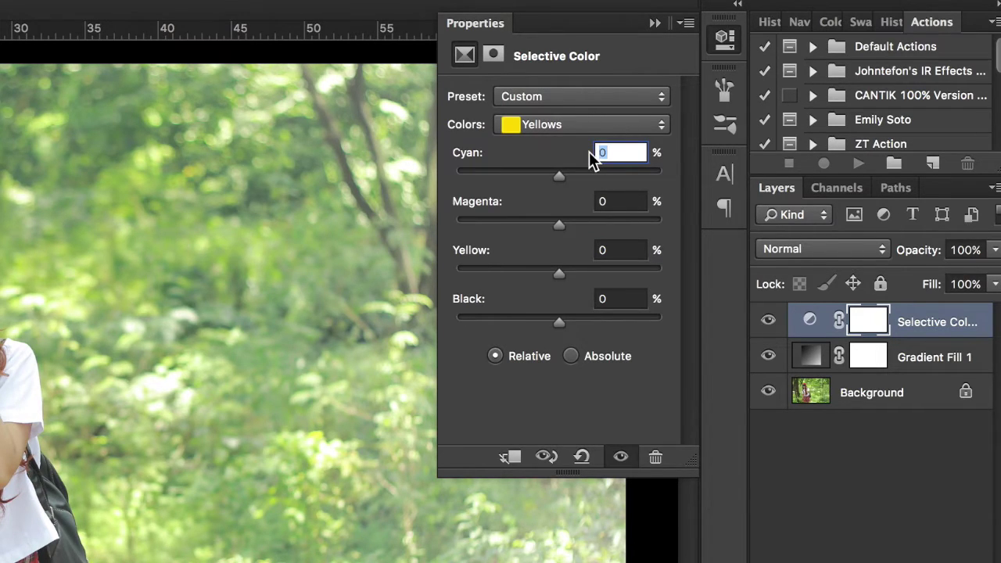
pyautogui.write('-70')
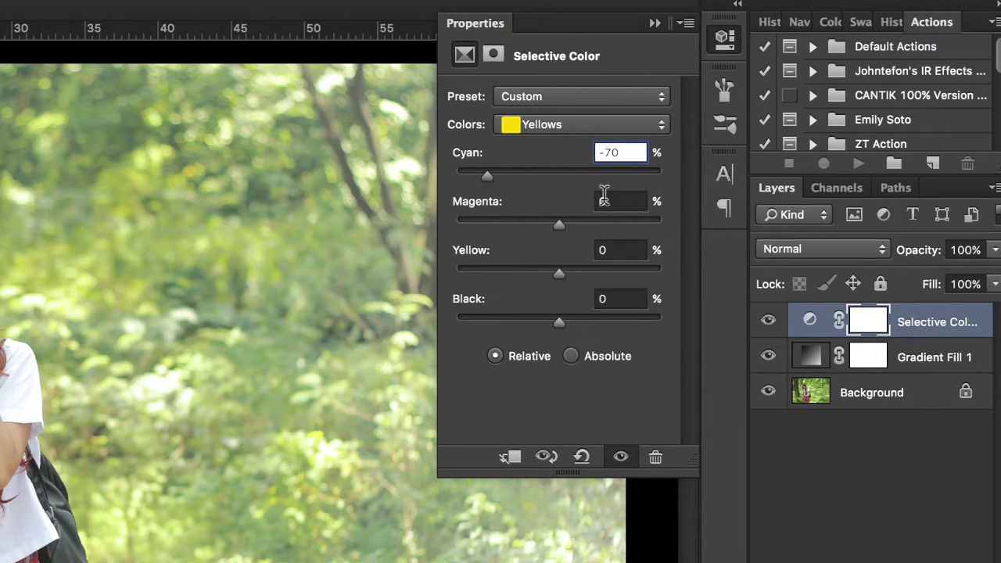
pyautogui.click(617, 250)
pyautogui.write('-')
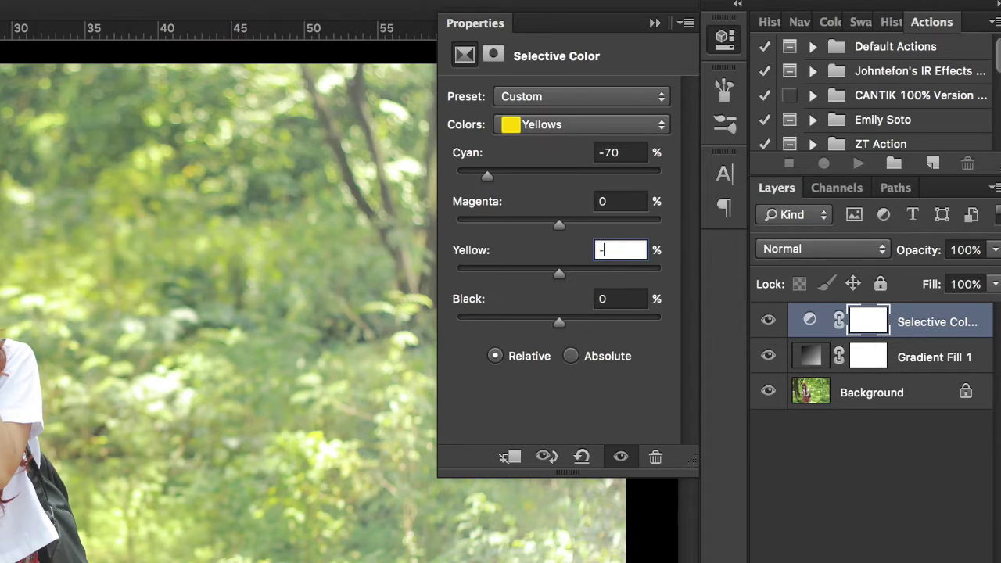
pyautogui.write('60')
pyautogui.moveTo(558, 323); pyautogui.dragTo(397, 329)
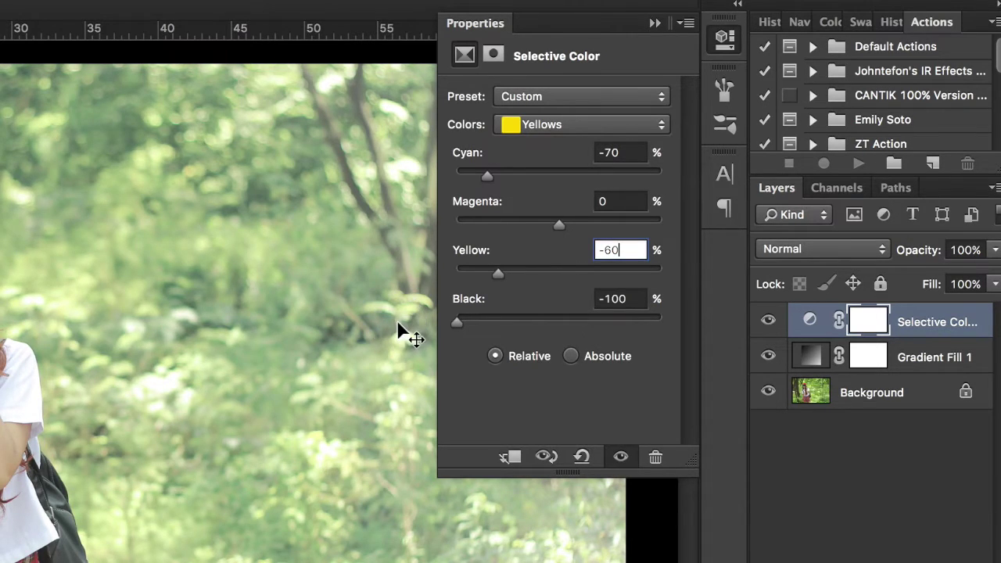
# Collapse the Selective Color properties and toggle the layer's visibility to compare
pyautogui.click(655, 24)
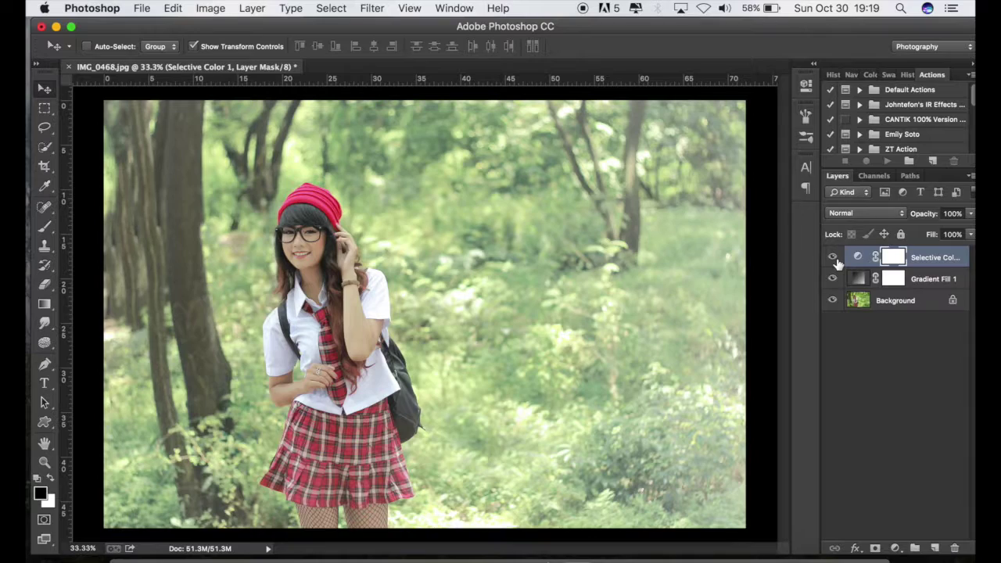
pyautogui.click(833, 258)
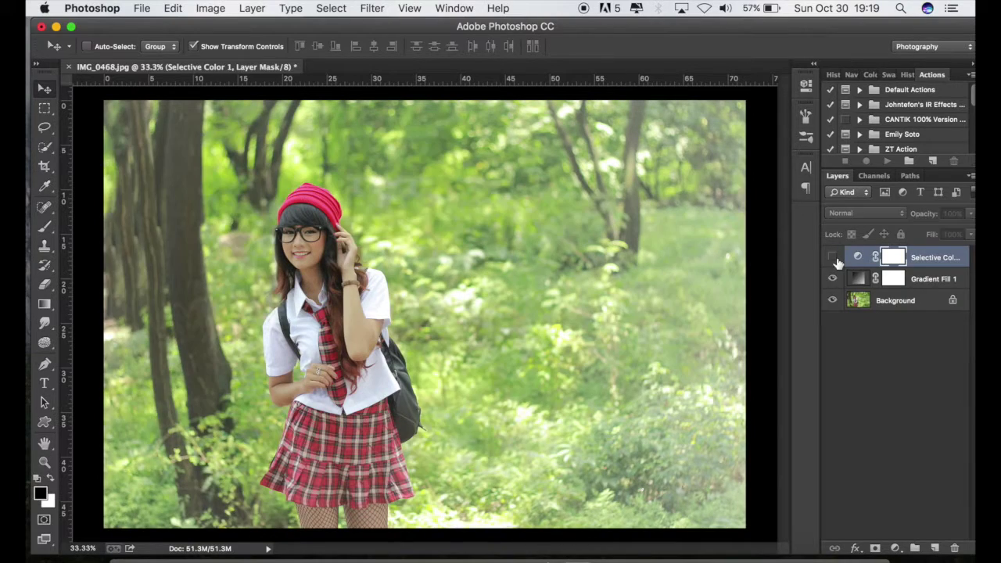
pyautogui.click(833, 259)
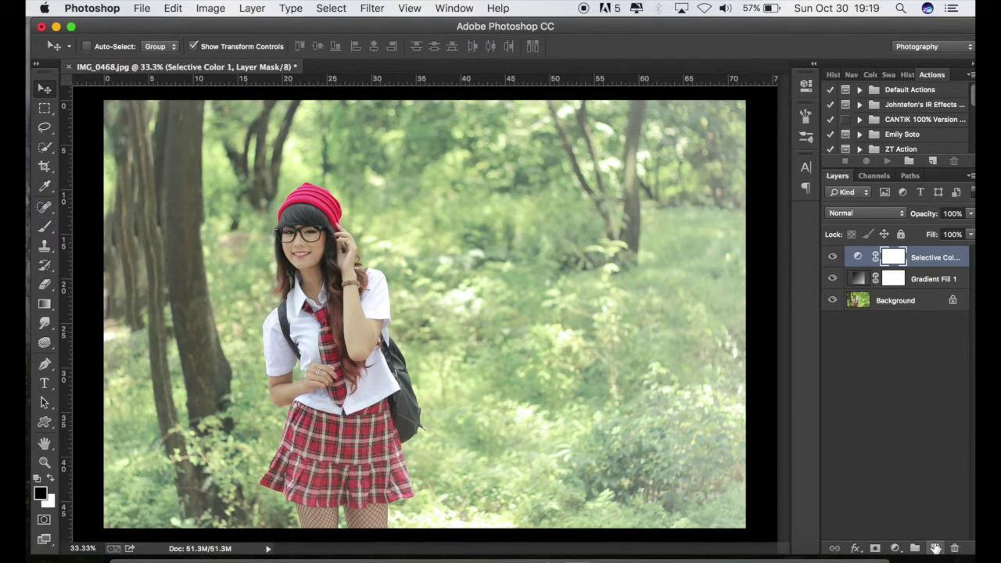
# Add empty Layer 1 and pick the Brush tool with white and a hard round tip
pyautogui.click(935, 549)
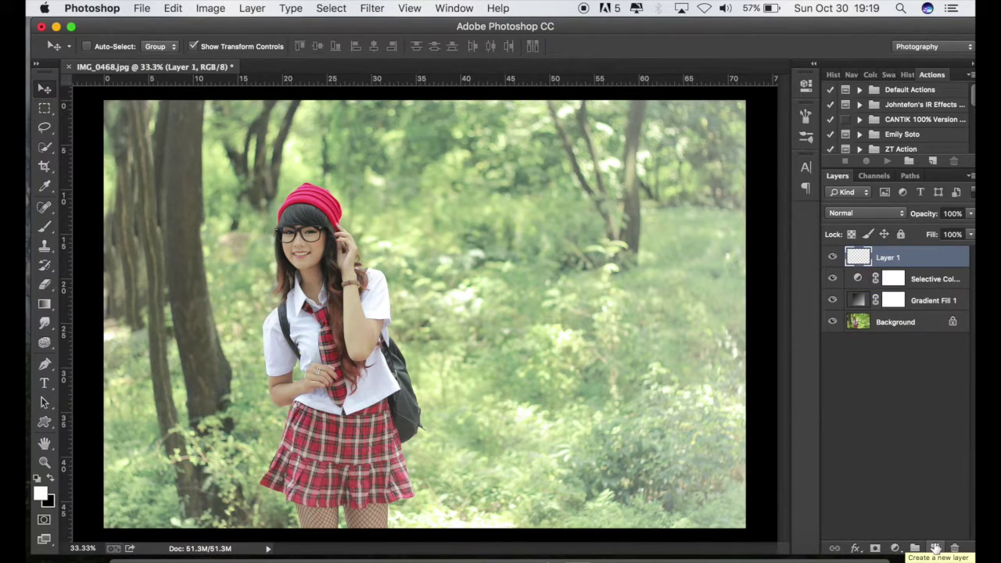
pyautogui.press('x')
pyautogui.click(45, 226)
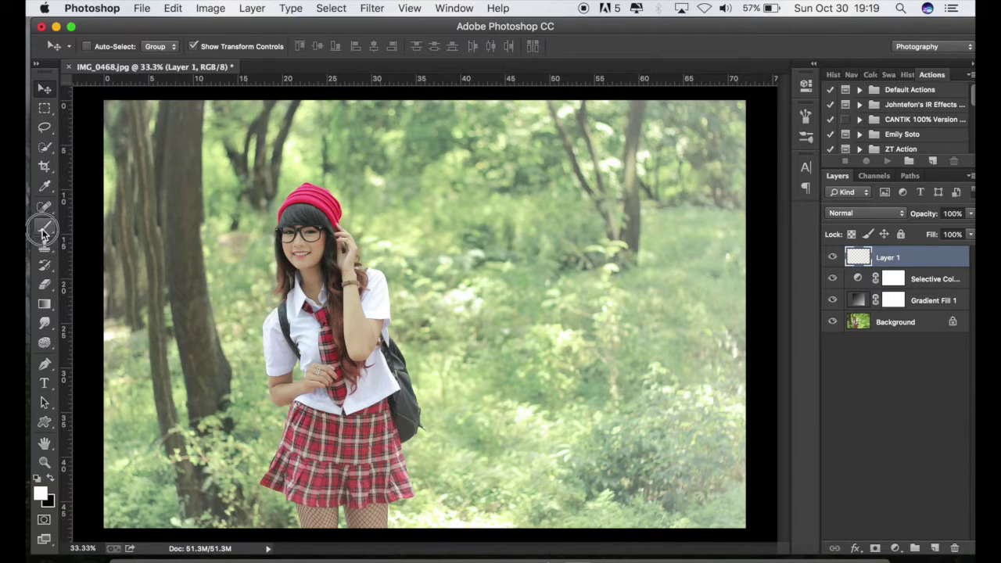
pyautogui.click(100, 47)
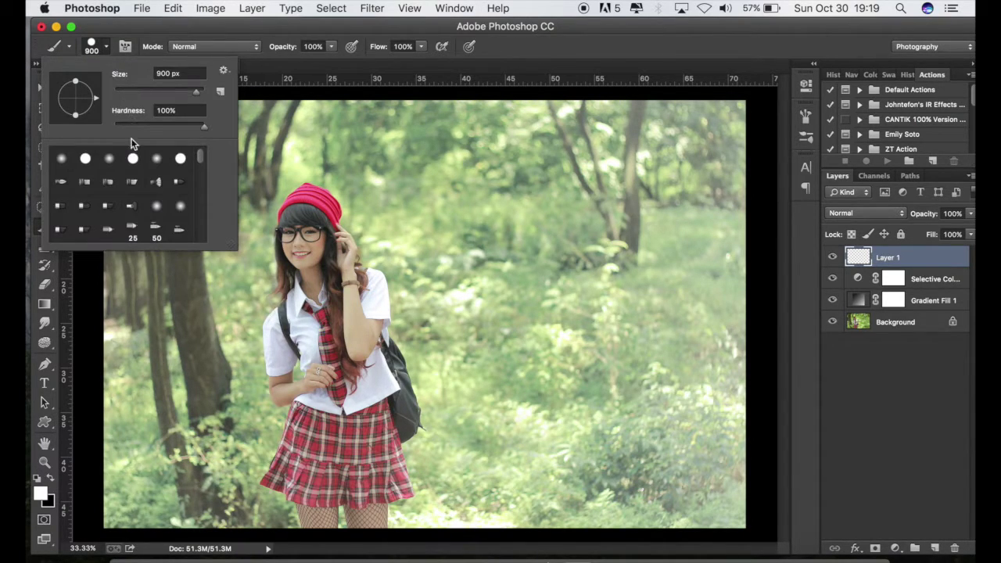
pyautogui.click(133, 159)
# Enable brush Scattering on both axes and raise the scatter amount
pyautogui.click(123, 48)
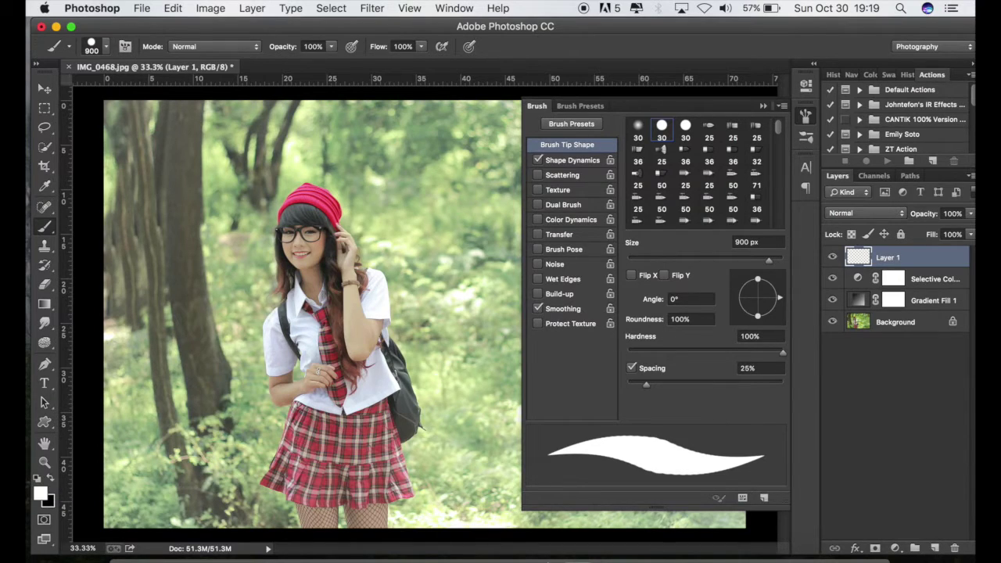
pyautogui.click(573, 161)
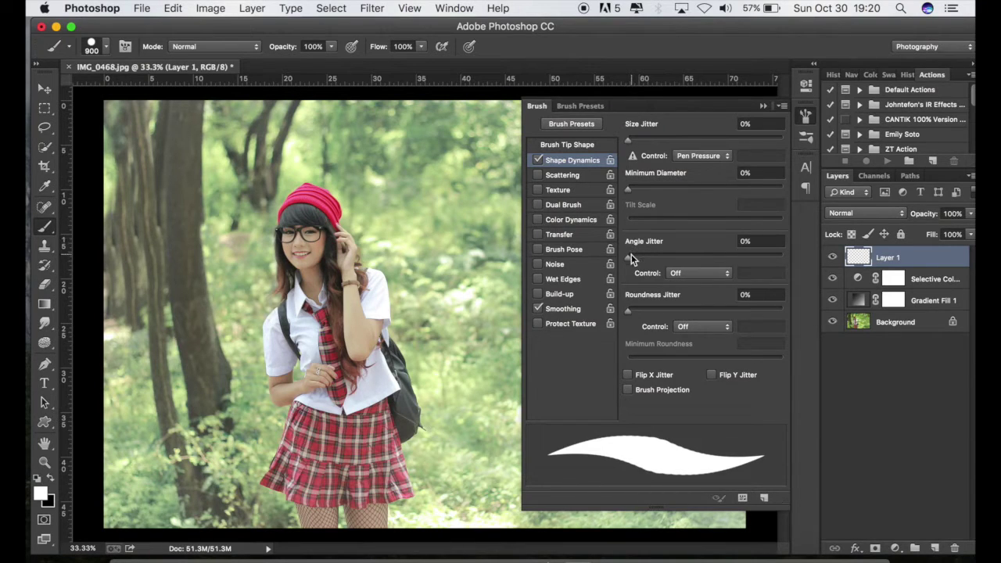
pyautogui.moveTo(629, 255); pyautogui.dragTo(649, 259)
pyautogui.click(562, 175)
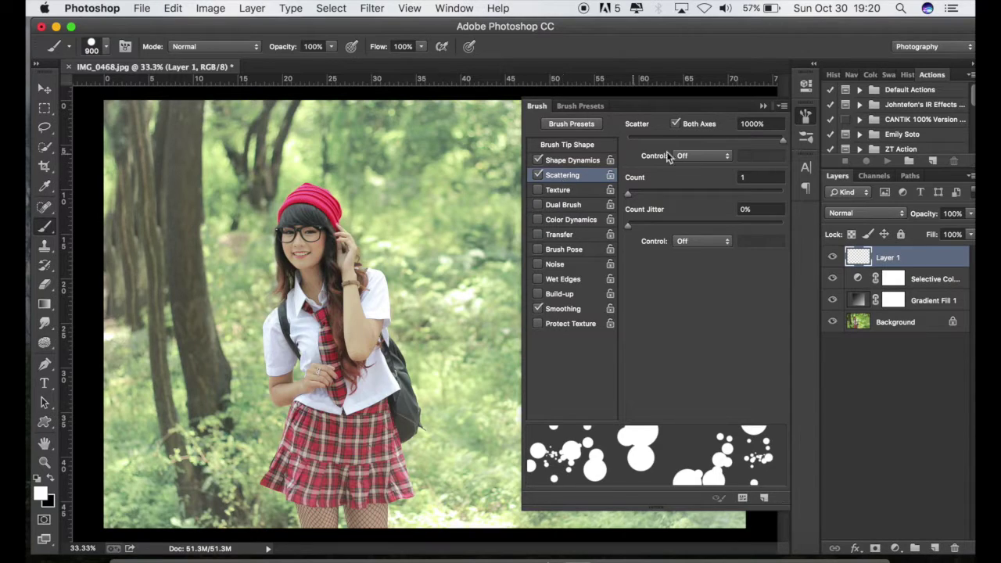
pyautogui.moveTo(772, 139)
pyautogui.mouseDown()
pyautogui.moveTo(612, 143)
pyautogui.moveTo(782, 141)
pyautogui.mouseUp()
pyautogui.click(676, 125)
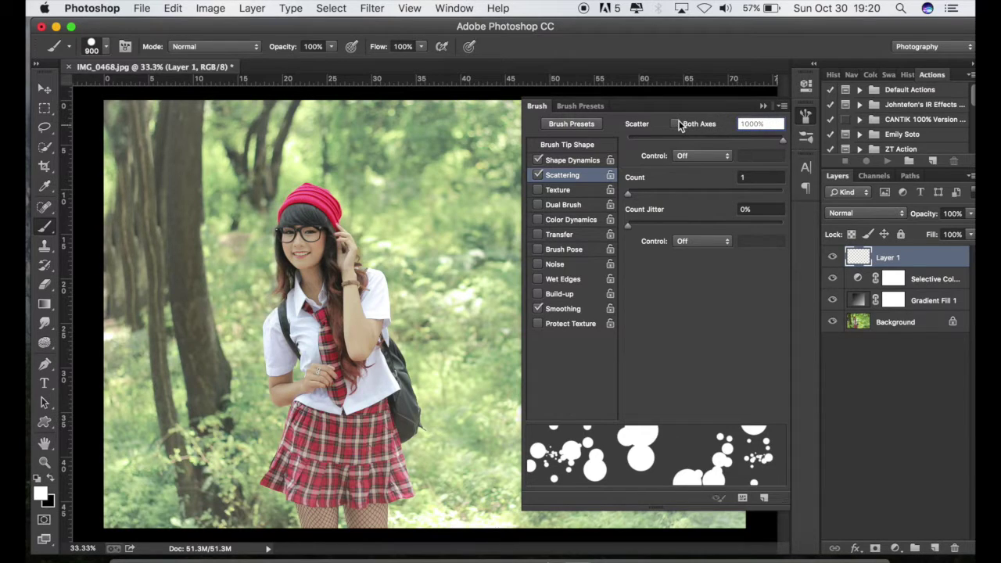
pyautogui.click(676, 125)
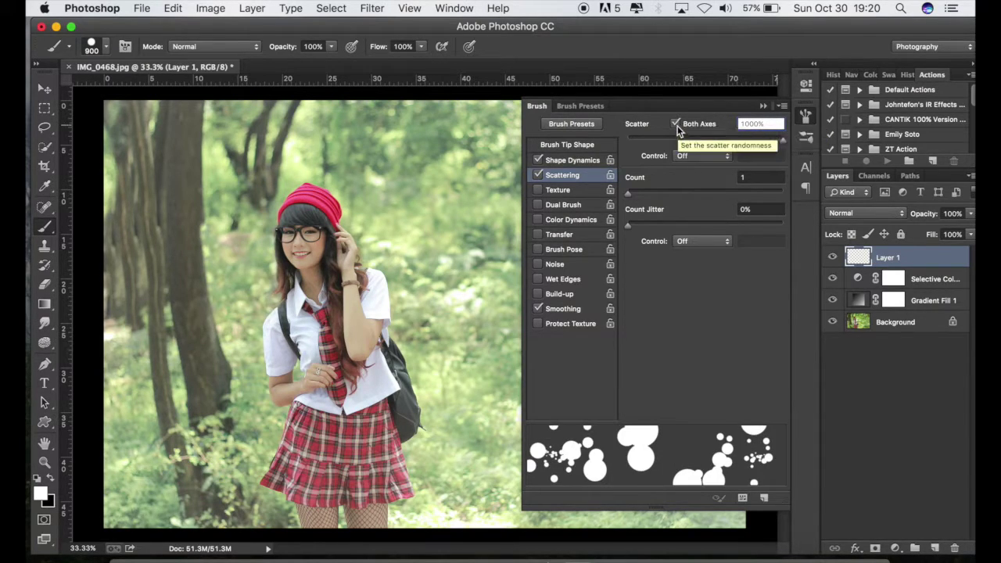
pyautogui.click(676, 125)
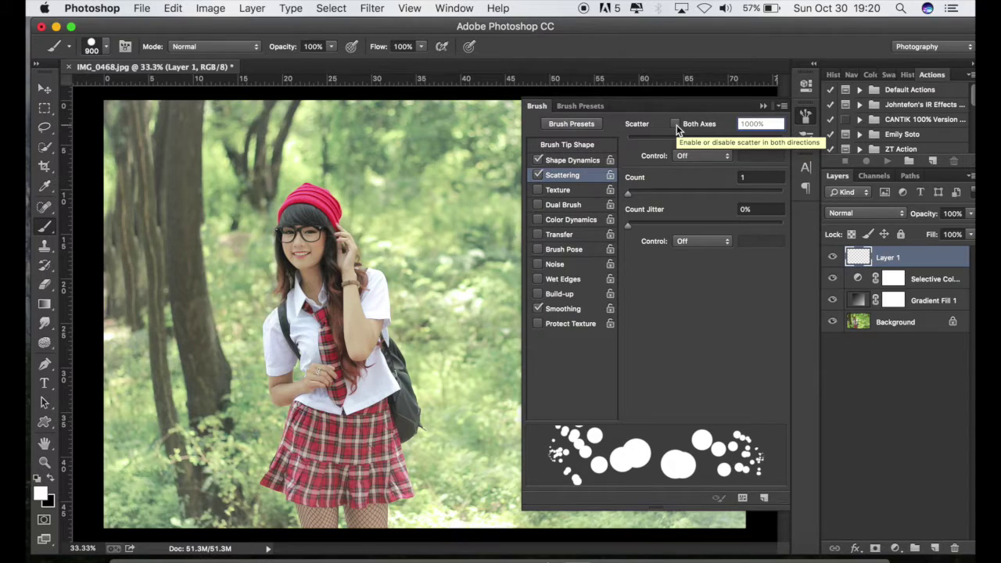
pyautogui.click(676, 124)
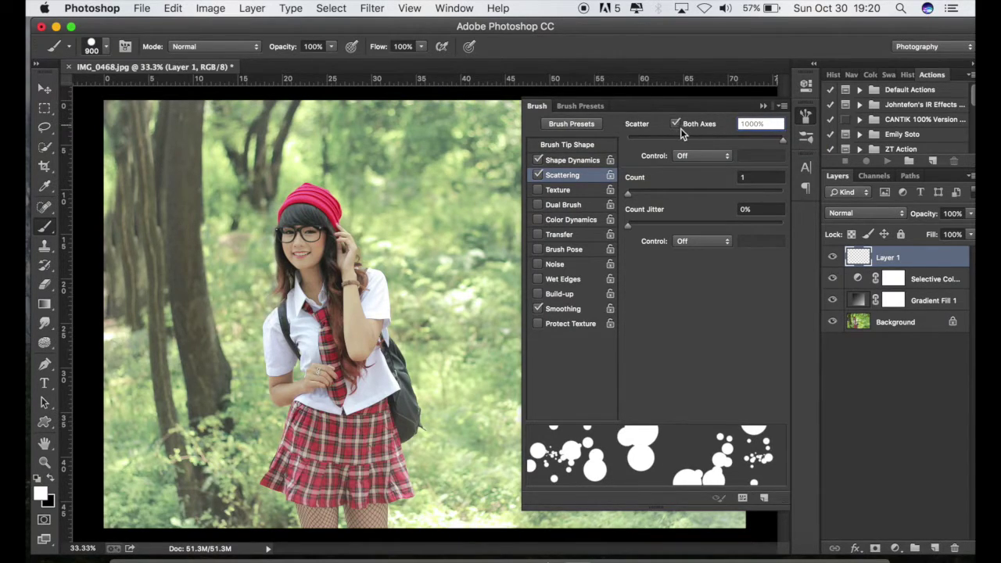
# Set Shape Dynamics to 50% Angle Jitter and 100% Roundness Jitter
pyautogui.click(577, 161)
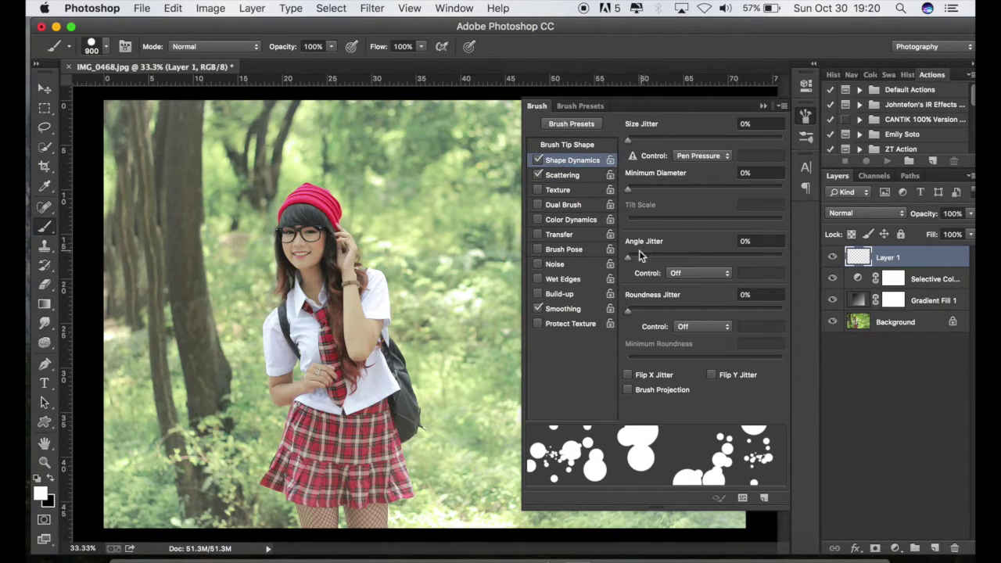
pyautogui.moveTo(629, 257); pyautogui.dragTo(650, 257)
pyautogui.moveTo(633, 311); pyautogui.dragTo(815, 323)
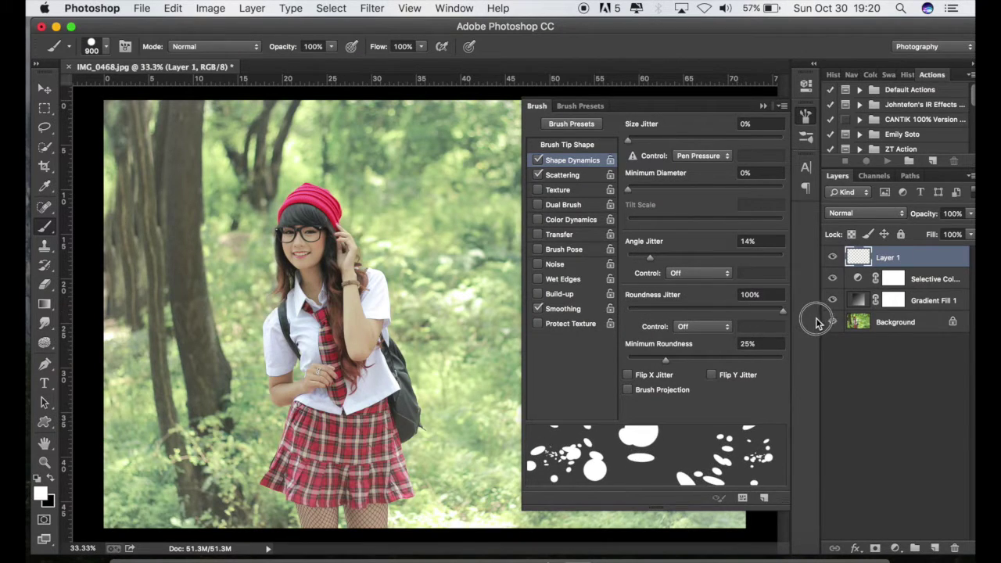
pyautogui.click(771, 294)
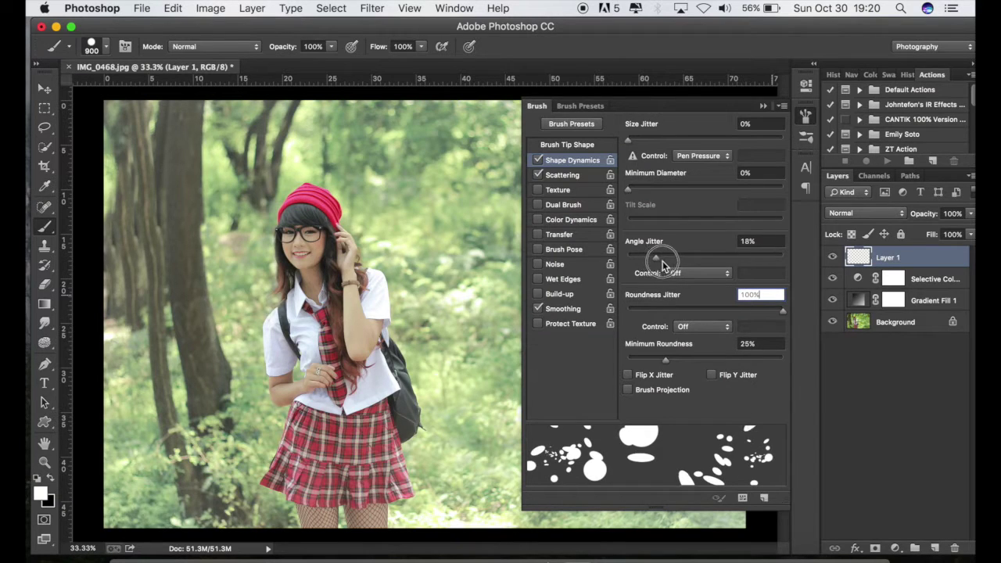
pyautogui.moveTo(650, 257); pyautogui.dragTo(703, 267)
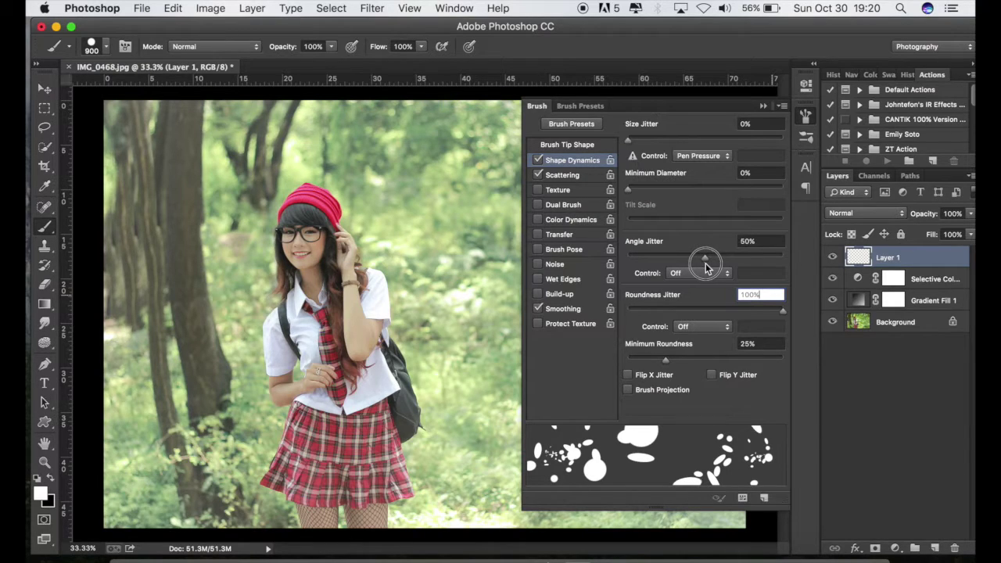
pyautogui.moveTo(704, 267); pyautogui.dragTo(706, 267)
pyautogui.click(772, 242)
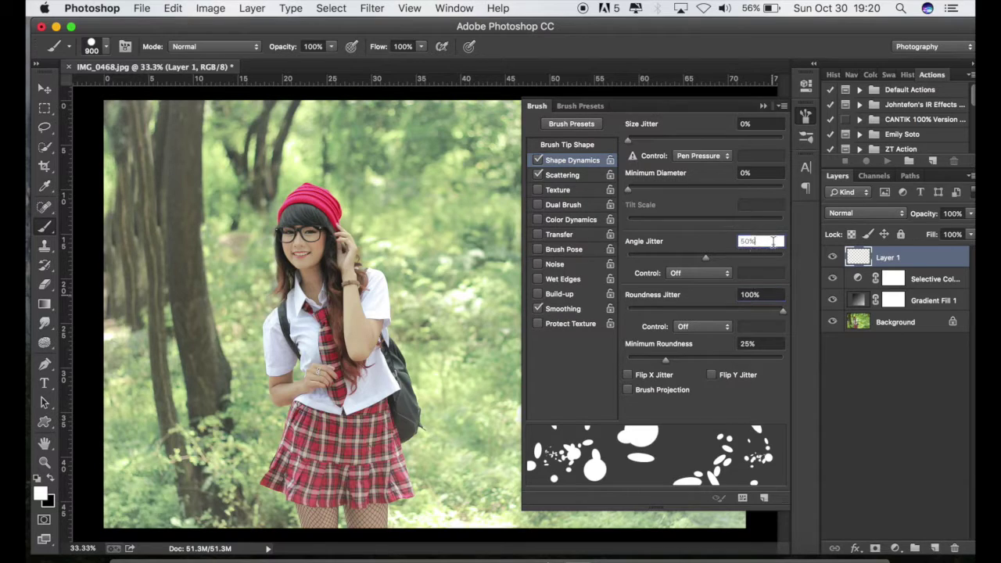
pyautogui.click(771, 295)
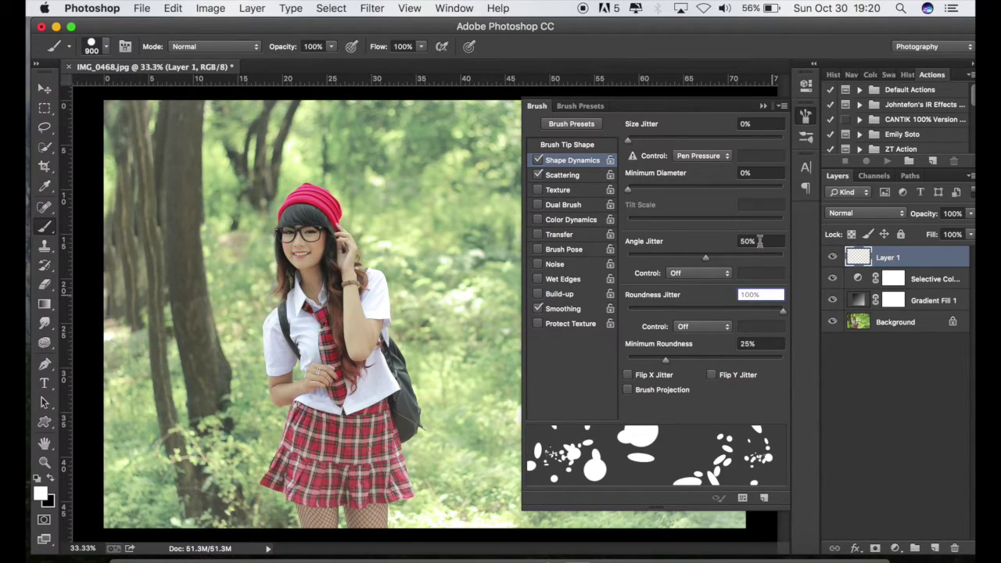
pyautogui.click(759, 241)
pyautogui.click(773, 294)
# Add size jitter and confirm the Scatter is at 1000%
pyautogui.moveTo(628, 140)
pyautogui.mouseDown()
pyautogui.moveTo(744, 151)
pyautogui.moveTo(569, 164)
pyautogui.mouseUp()
pyautogui.click(557, 175)
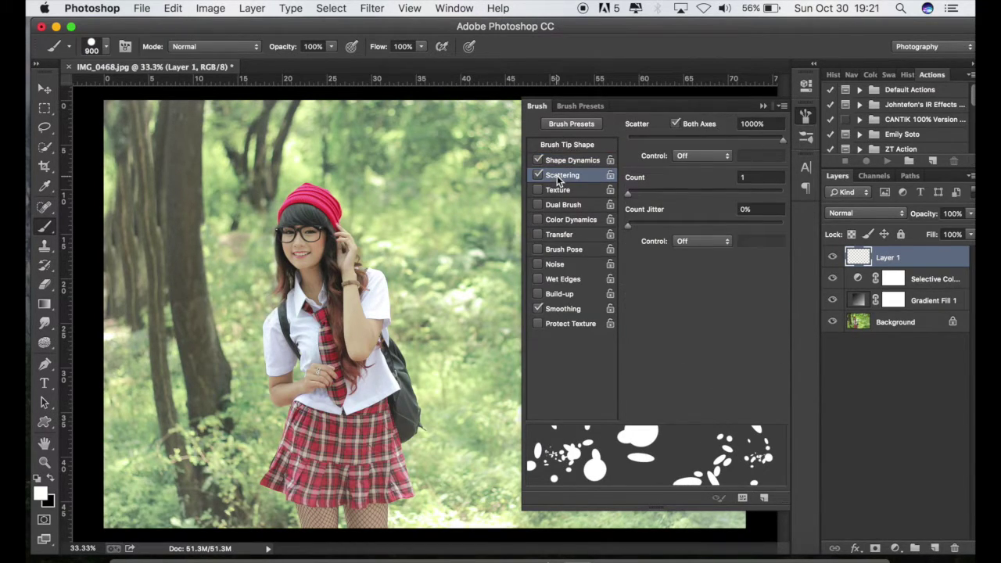
pyautogui.click(758, 124)
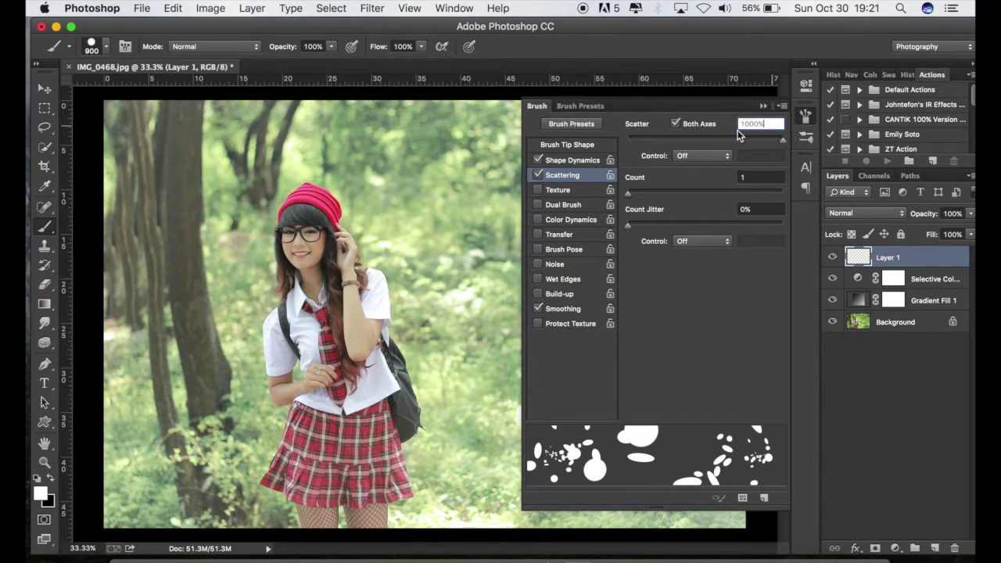
pyautogui.click(578, 161)
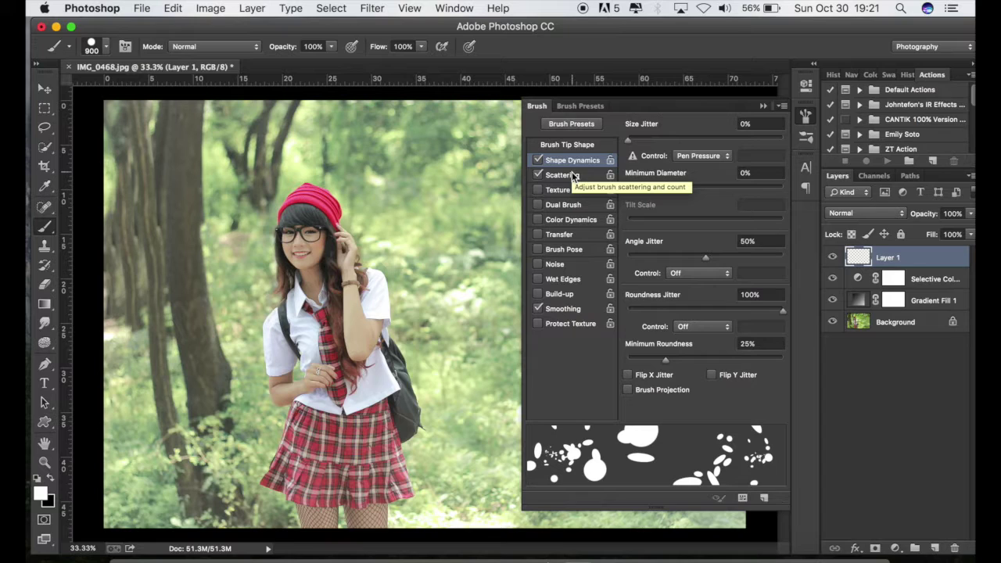
# Close the brush settings and shrink the brush to a small size
pyautogui.click(762, 107)
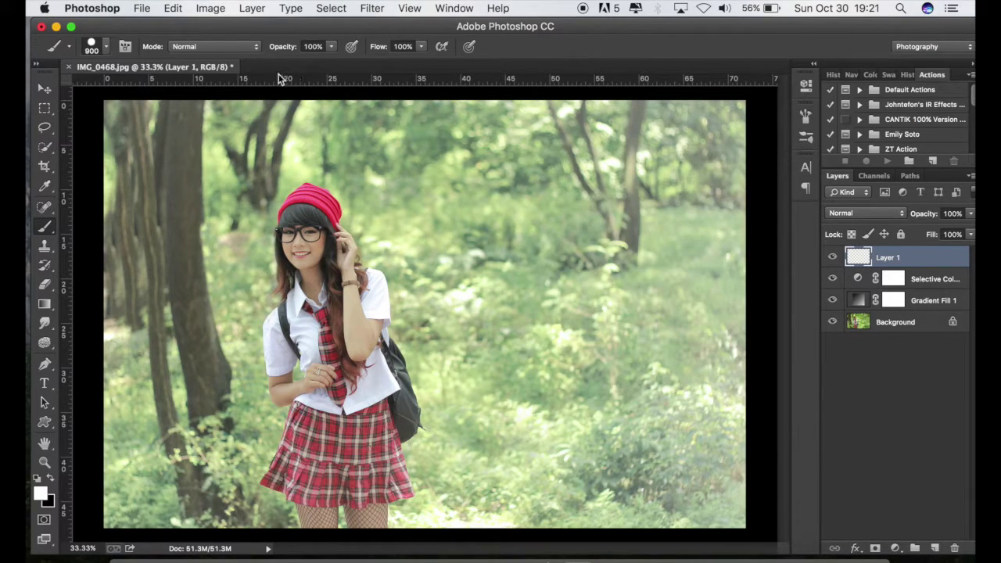
pyautogui.click(107, 48)
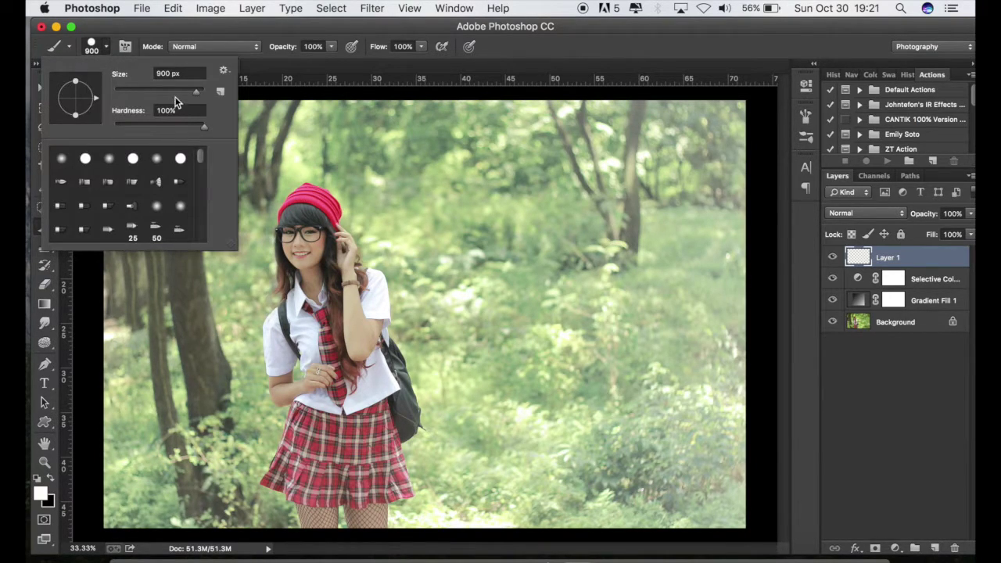
pyautogui.moveTo(196, 91); pyautogui.dragTo(123, 94)
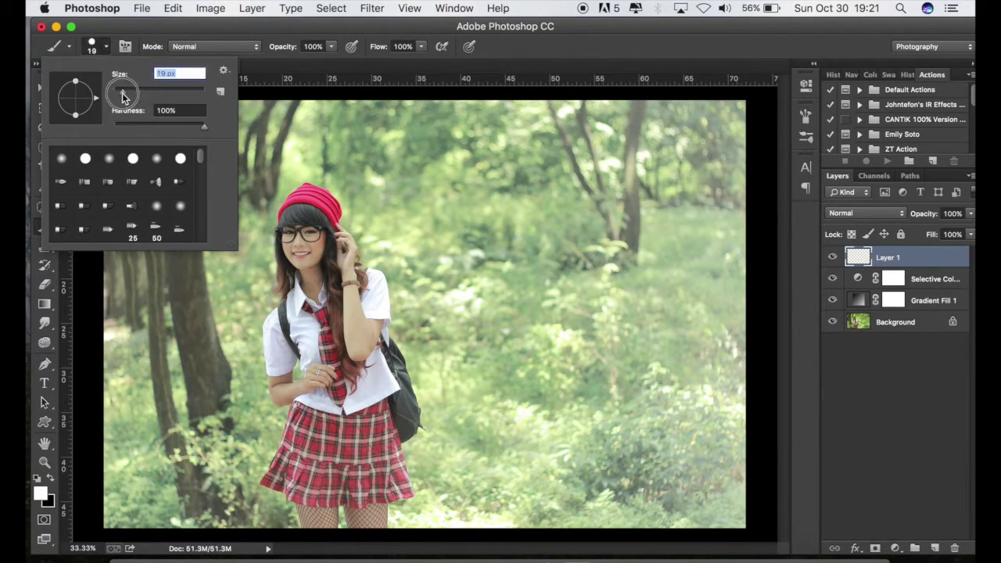
pyautogui.click(504, 75)
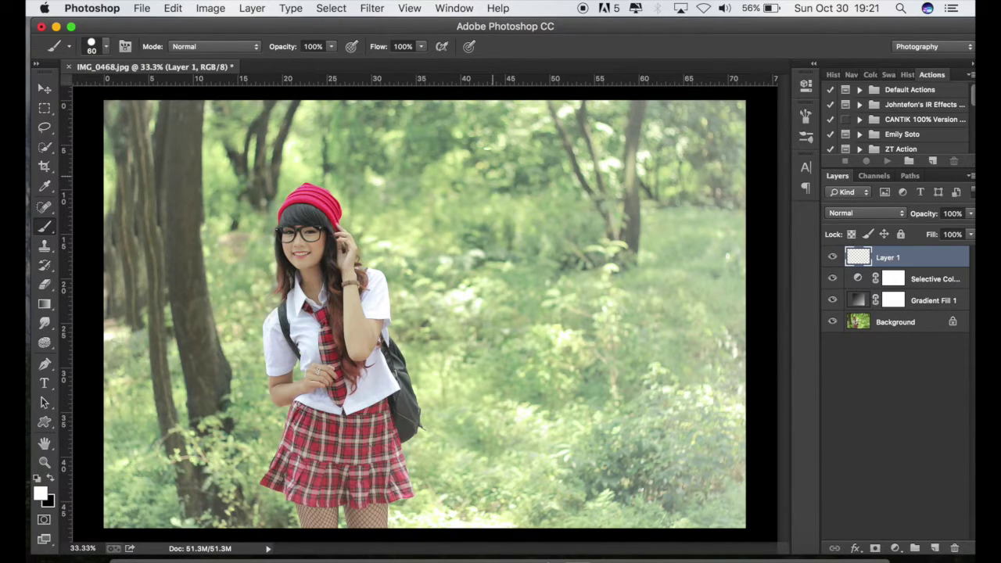
# Paint white snow flecks over the right greenery, middle forest, left trunk and top
pyautogui.click(515, 206)
pyautogui.click(534, 188)
pyautogui.moveTo(593, 279); pyautogui.dragTo(577, 316)
pyautogui.moveTo(621, 395)
pyautogui.mouseDown()
pyautogui.moveTo(614, 432)
pyautogui.moveTo(520, 485)
pyautogui.mouseUp()
pyautogui.moveTo(488, 375)
pyautogui.mouseDown()
pyautogui.moveTo(483, 347)
pyautogui.moveTo(434, 329)
pyautogui.mouseUp()
pyautogui.moveTo(435, 265); pyautogui.dragTo(398, 158)
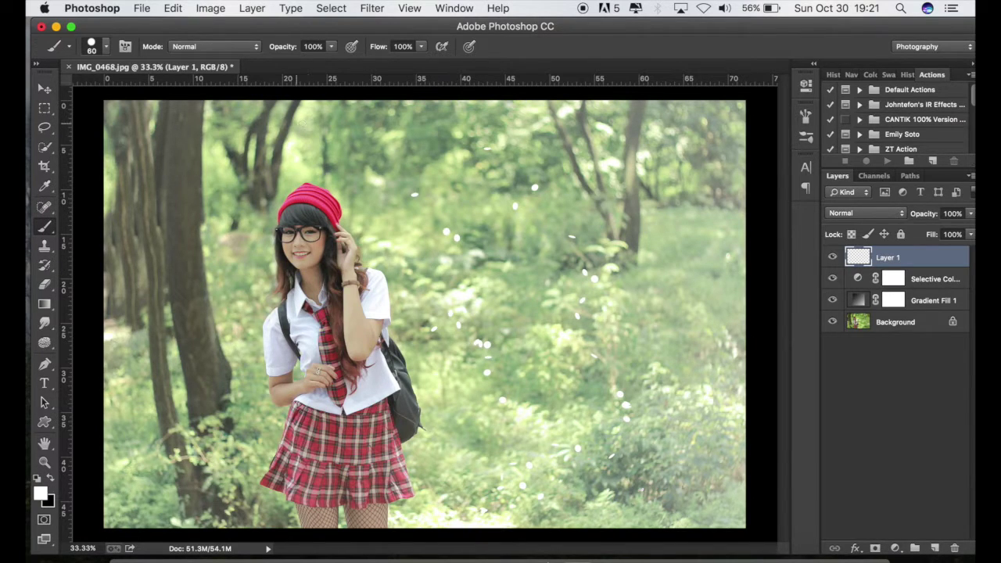
pyautogui.moveTo(188, 122); pyautogui.dragTo(174, 135)
pyautogui.moveTo(134, 276)
pyautogui.mouseDown()
pyautogui.moveTo(153, 301)
pyautogui.moveTo(169, 427)
pyautogui.moveTo(161, 480)
pyautogui.moveTo(267, 519)
pyautogui.mouseUp()
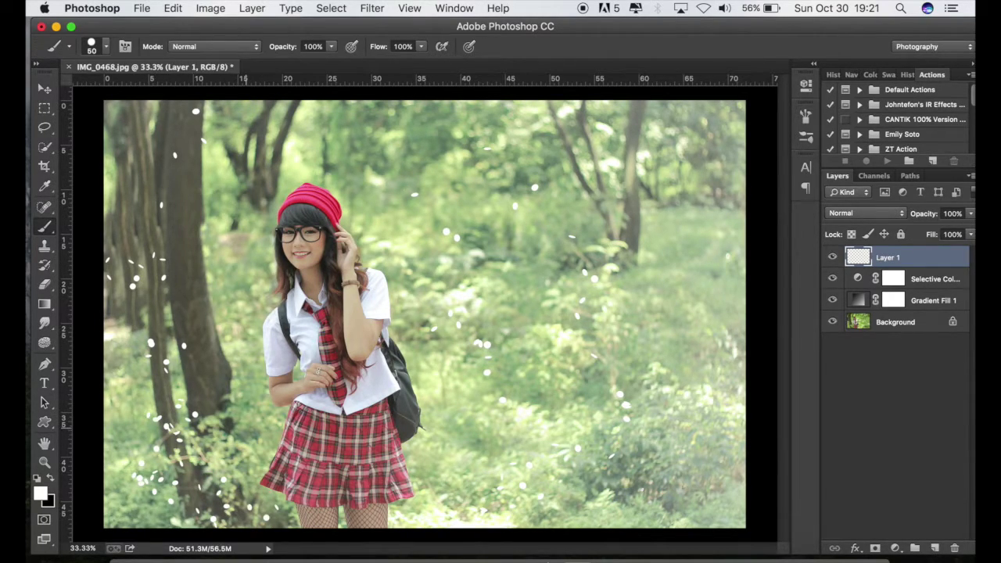
pyautogui.moveTo(252, 313)
pyautogui.mouseDown()
pyautogui.moveTo(256, 281)
pyautogui.moveTo(135, 181)
pyautogui.mouseUp()
pyautogui.moveTo(109, 121)
pyautogui.mouseDown()
pyautogui.moveTo(129, 138)
pyautogui.moveTo(147, 119)
pyautogui.mouseUp()
pyautogui.moveTo(350, 120); pyautogui.dragTo(453, 163)
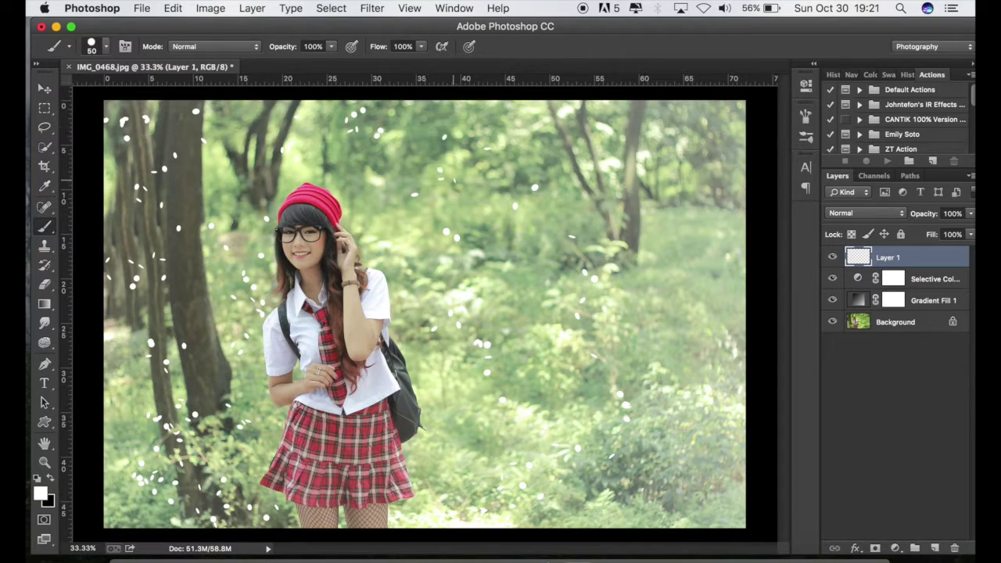
pyautogui.moveTo(347, 176); pyautogui.dragTo(412, 223)
# Add more snow along the right side and lower foliage, then hide Layer 1 to compare
pyautogui.moveTo(541, 264); pyautogui.dragTo(545, 310)
pyautogui.moveTo(445, 449); pyautogui.dragTo(431, 463)
pyautogui.moveTo(630, 504)
pyautogui.mouseDown()
pyautogui.moveTo(724, 492)
pyautogui.moveTo(715, 397)
pyautogui.moveTo(675, 234)
pyautogui.mouseUp()
pyautogui.moveTo(690, 178)
pyautogui.mouseDown()
pyautogui.moveTo(630, 147)
pyautogui.moveTo(669, 121)
pyautogui.mouseUp()
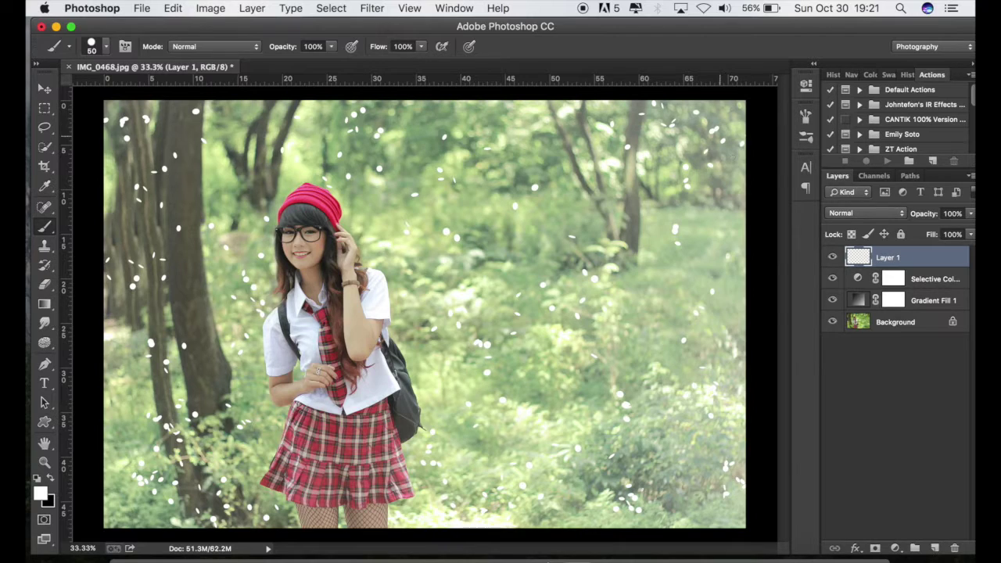
pyautogui.moveTo(723, 228); pyautogui.dragTo(718, 254)
pyautogui.moveTo(574, 218); pyautogui.dragTo(520, 258)
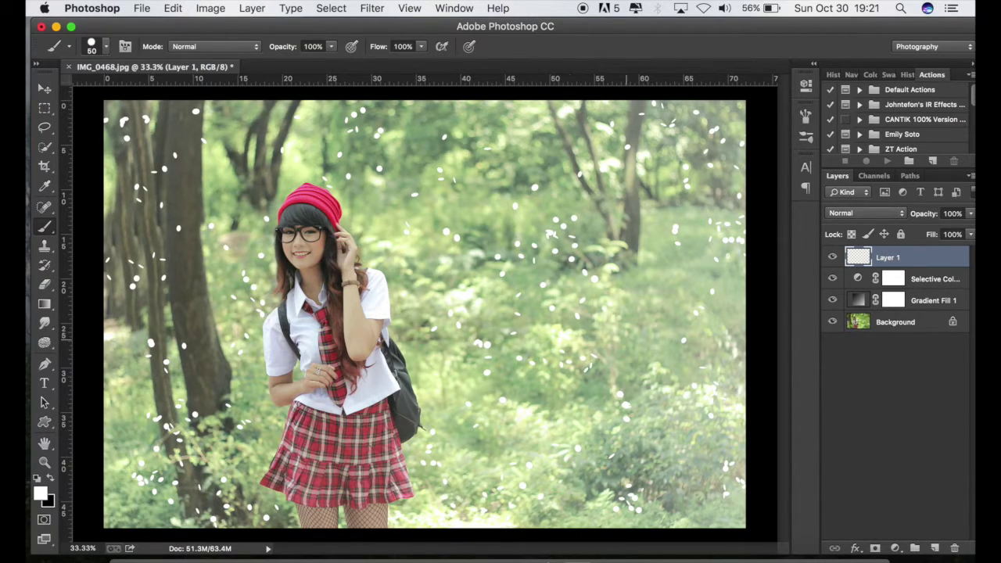
pyautogui.moveTo(633, 331); pyautogui.dragTo(625, 223)
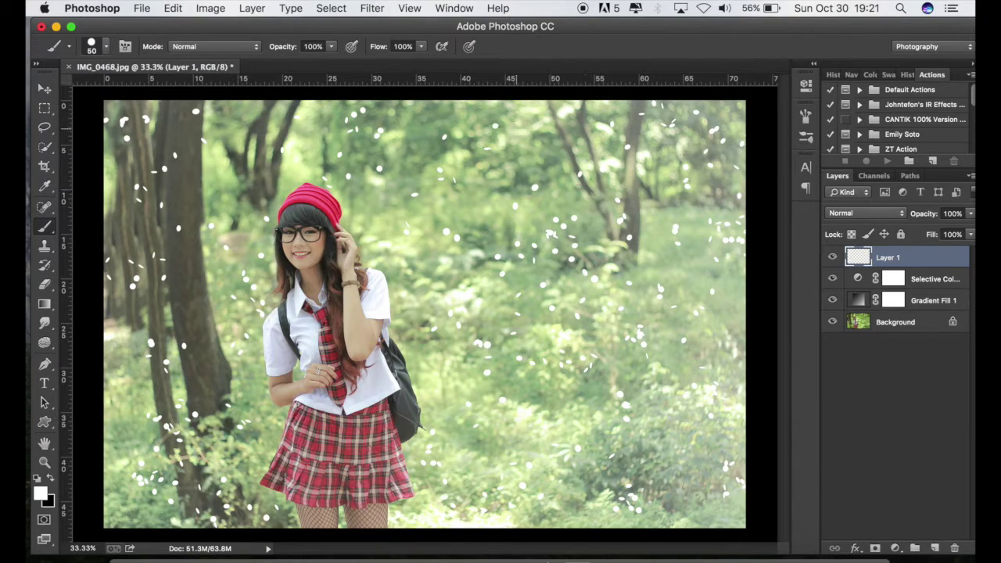
pyautogui.click(513, 142)
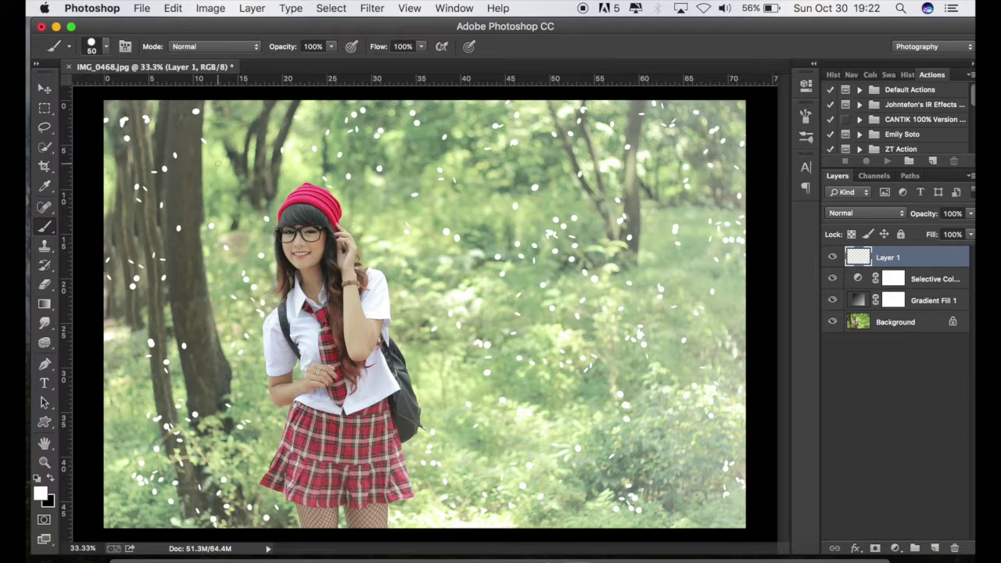
pyautogui.moveTo(218, 164); pyautogui.dragTo(242, 107)
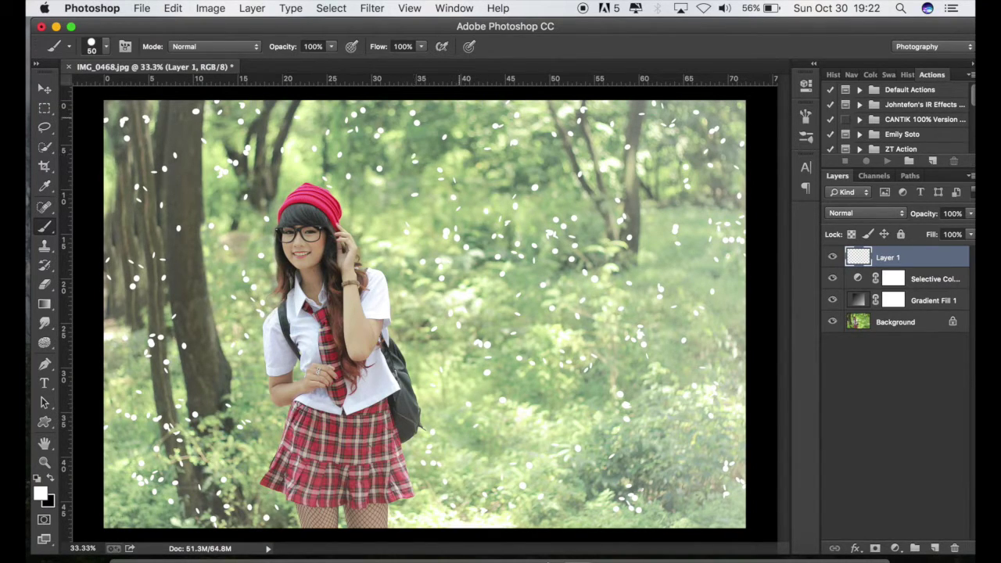
pyautogui.click(570, 215)
pyautogui.click(689, 464)
pyautogui.click(587, 515)
pyautogui.click(541, 391)
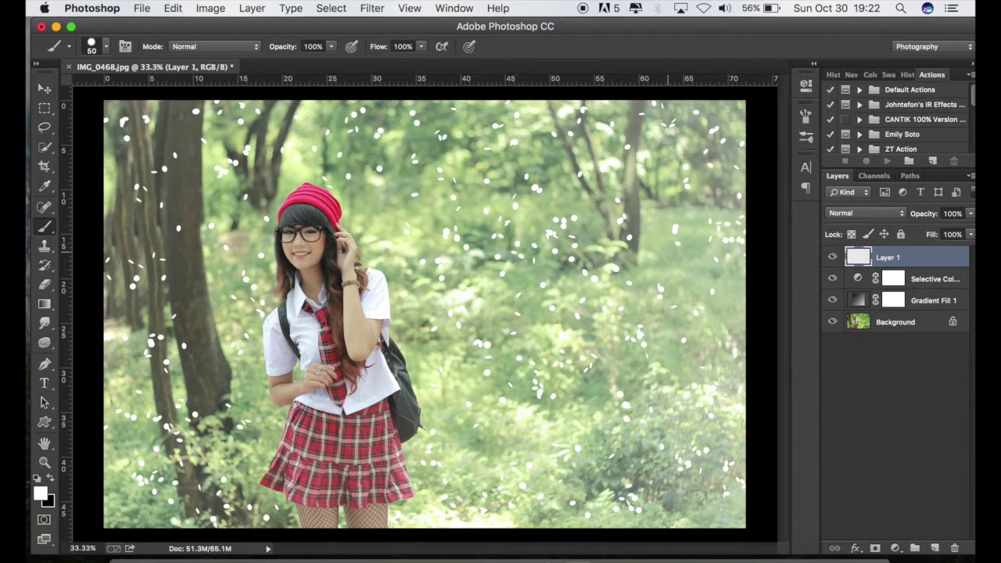
pyautogui.click(831, 257)
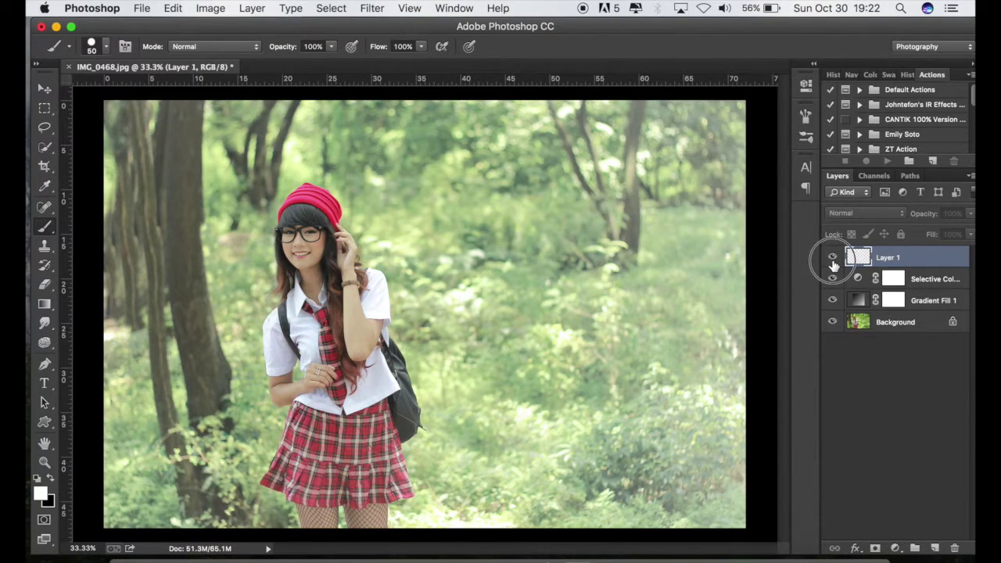
# Show Layer 1 again and apply a 7-pixel Gaussian Blur to the snow
pyautogui.click(832, 257)
pyautogui.click(371, 8)
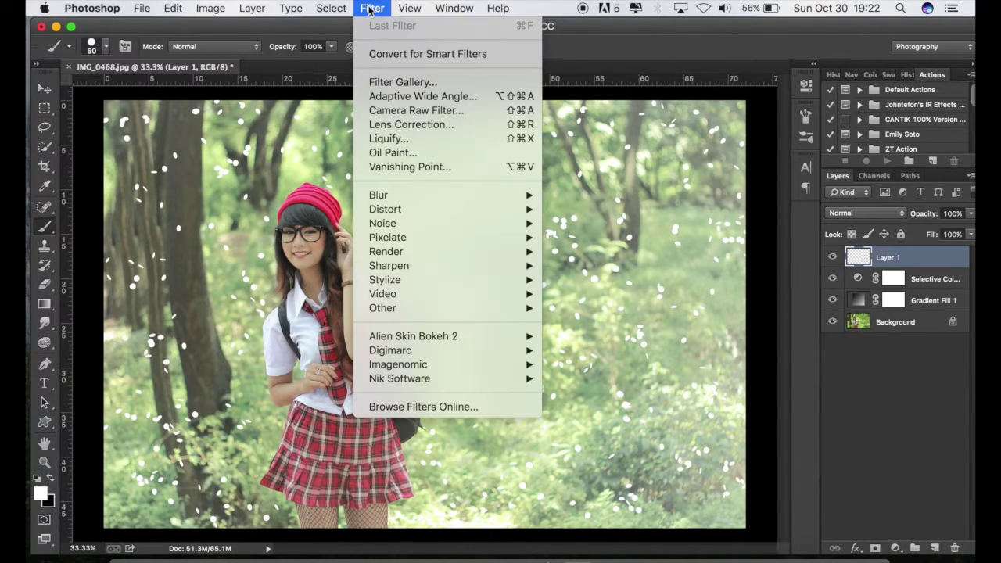
pyautogui.moveTo(378, 194)
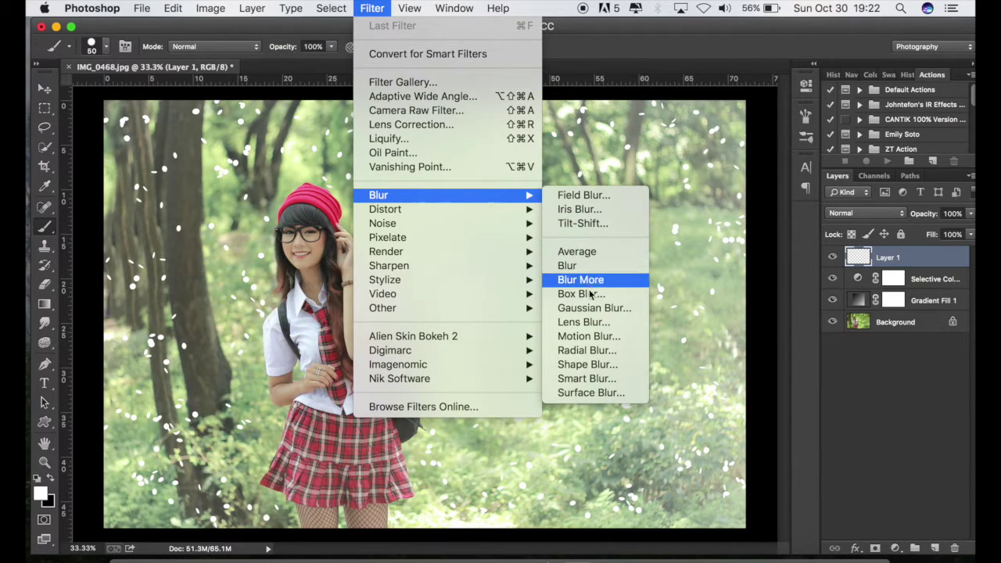
pyautogui.click(591, 308)
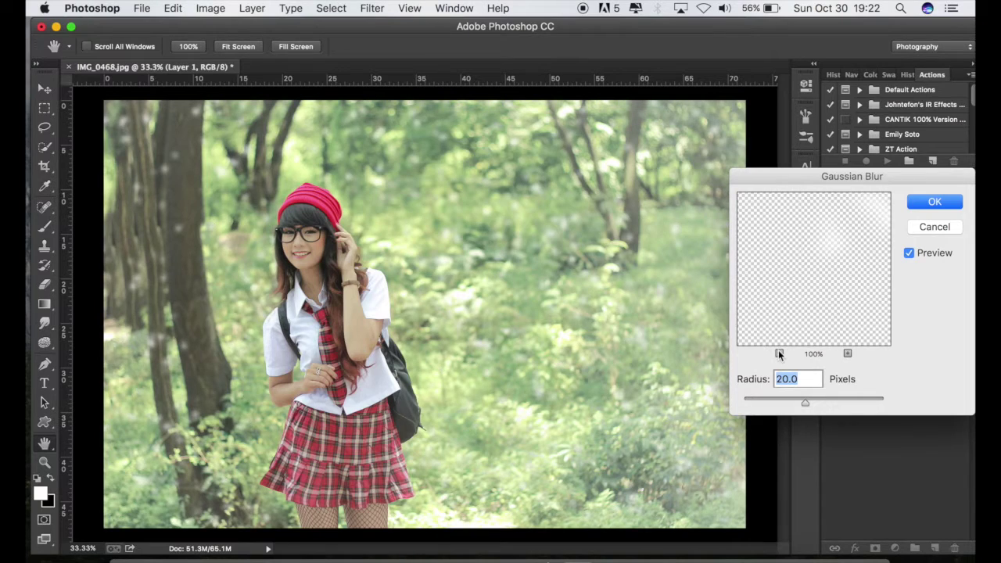
pyautogui.write('7')
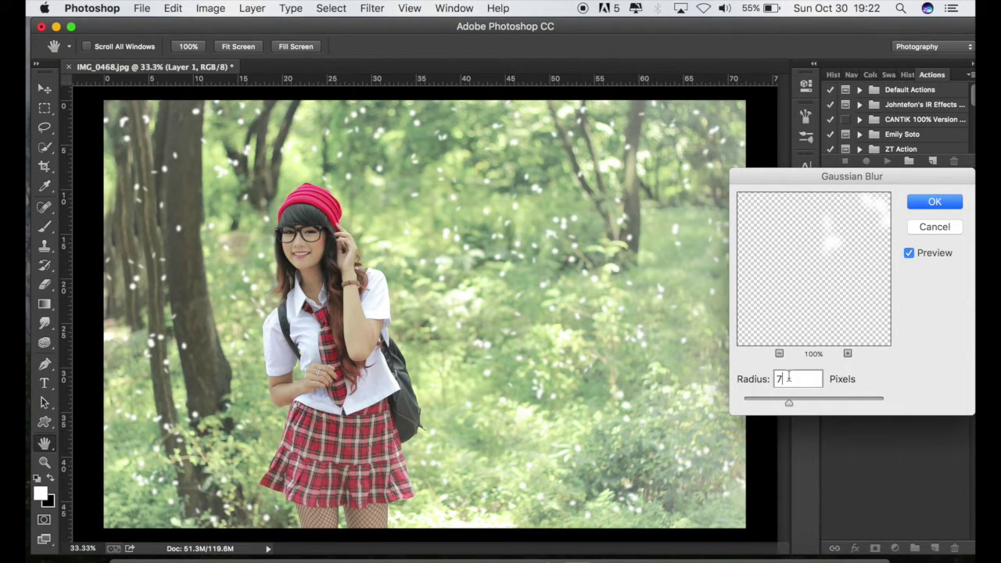
pyautogui.click(919, 205)
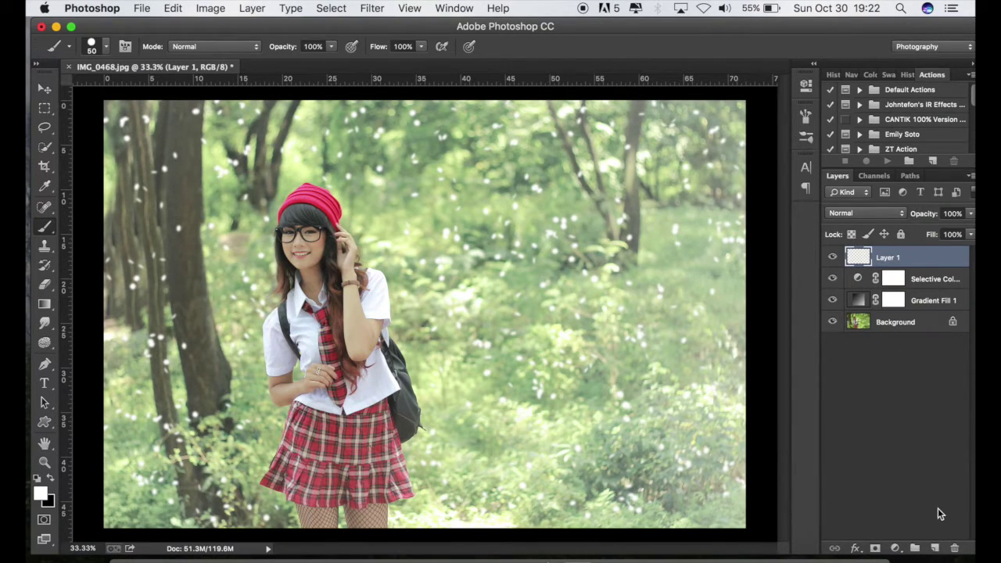
# Add a new Layer 2 and set the brush size to 100 px
pyautogui.click(933, 547)
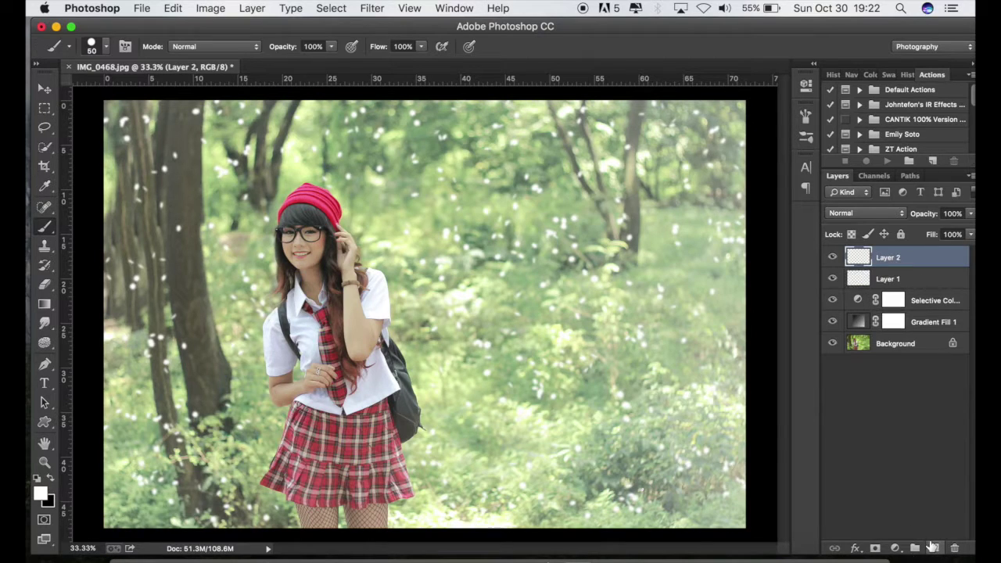
pyautogui.click(106, 47)
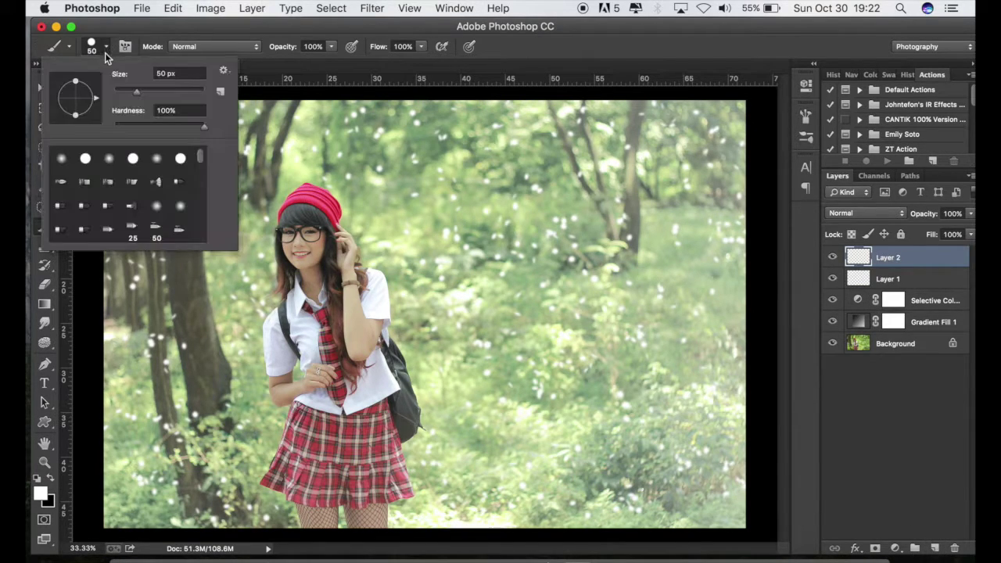
pyautogui.click(184, 73)
pyautogui.write('100')
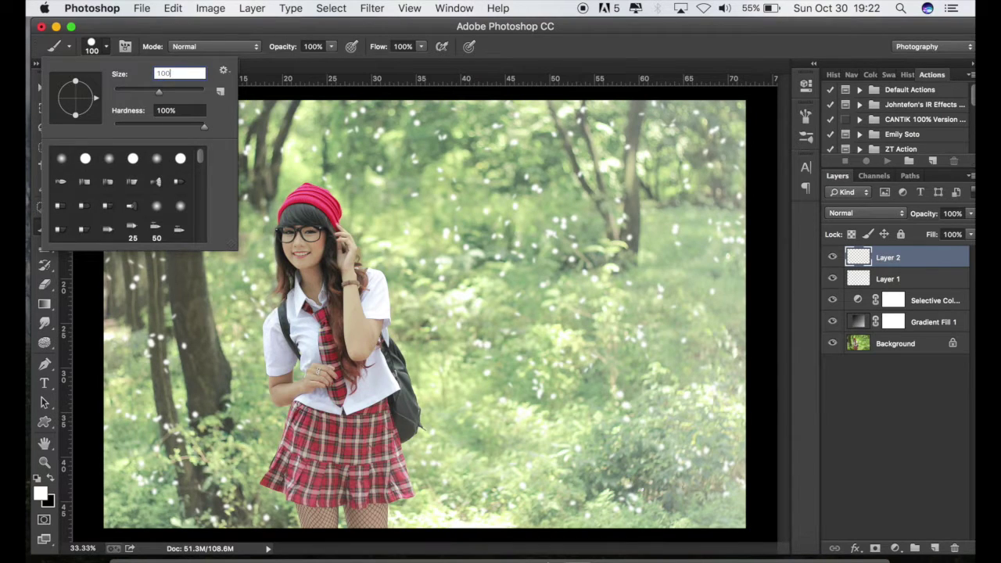
pyautogui.press('Return')
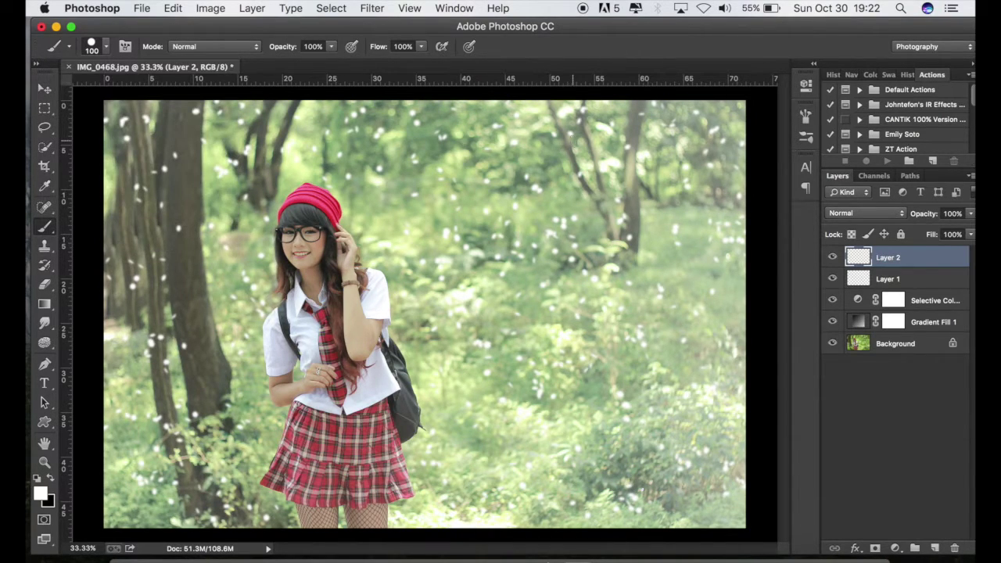
# Paint large white flakes across the upper middle, lower right and top of the scene
pyautogui.click(612, 152)
pyautogui.click(461, 177)
pyautogui.click(545, 200)
pyautogui.click(510, 258)
pyautogui.click(555, 262)
pyautogui.click(478, 234)
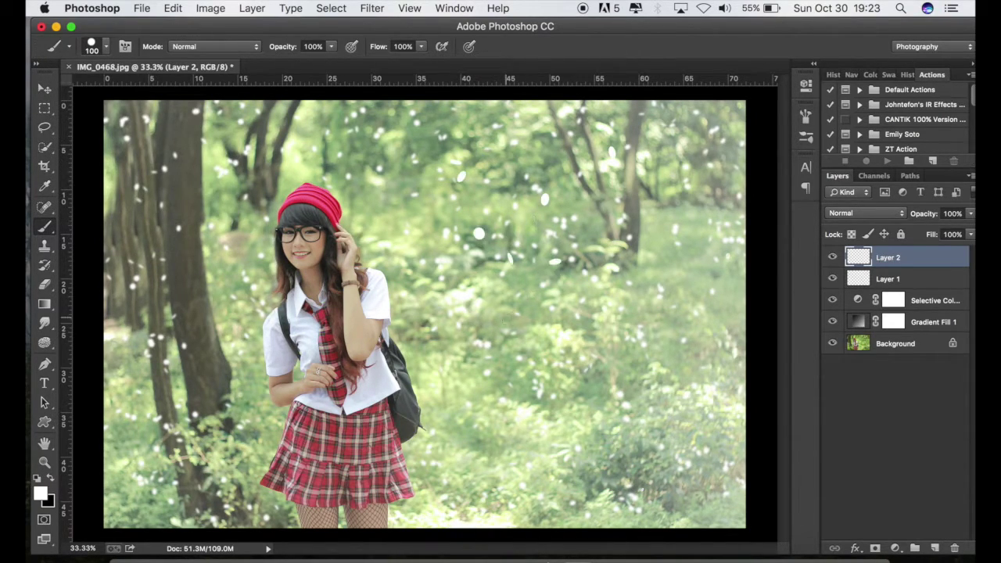
pyautogui.click(504, 297)
pyautogui.click(480, 374)
pyautogui.click(470, 448)
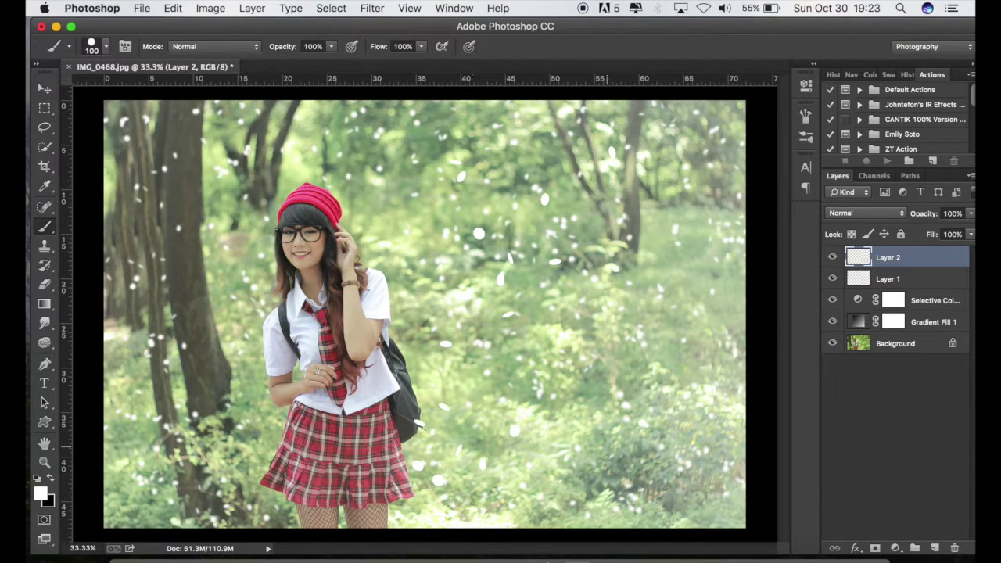
pyautogui.click(601, 411)
pyautogui.click(673, 452)
pyautogui.click(696, 481)
pyautogui.click(641, 344)
pyautogui.click(641, 359)
pyautogui.click(647, 208)
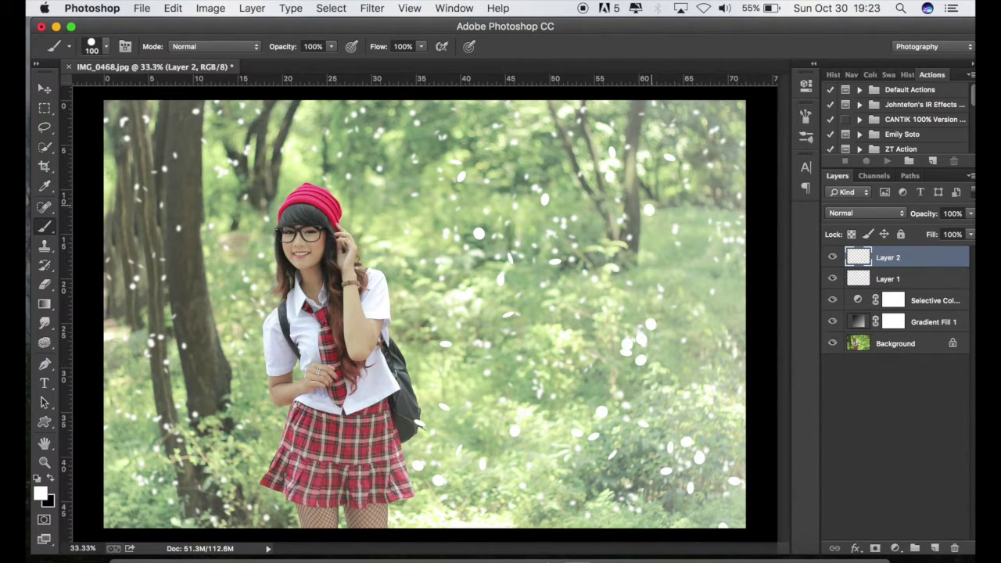
pyautogui.click(487, 123)
pyautogui.click(278, 115)
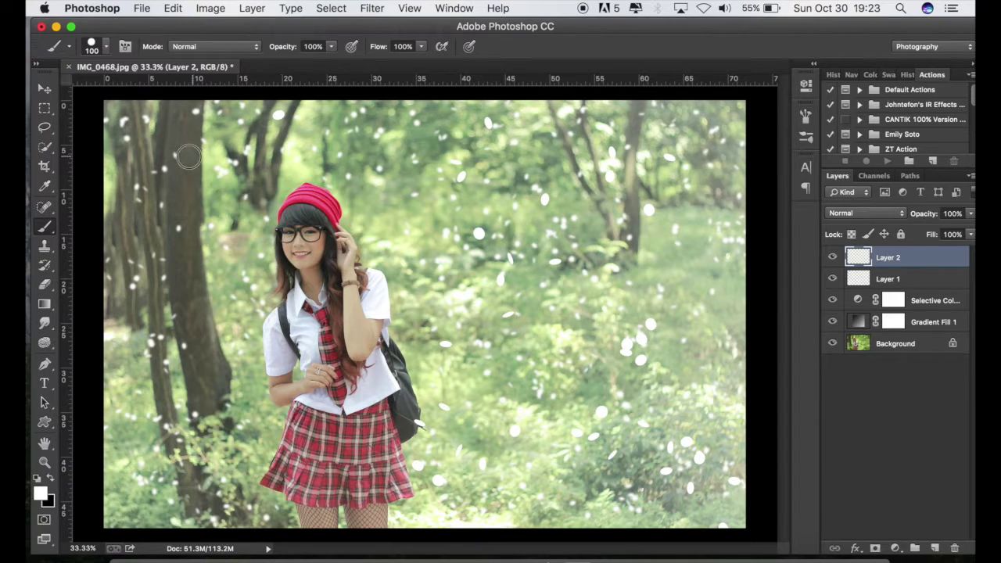
pyautogui.click(158, 127)
# Paint flakes around the left tree, its lower trunk, and over the girl's skirt
pyautogui.click(144, 180)
pyautogui.click(198, 235)
pyautogui.click(217, 279)
pyautogui.click(219, 313)
pyautogui.click(247, 333)
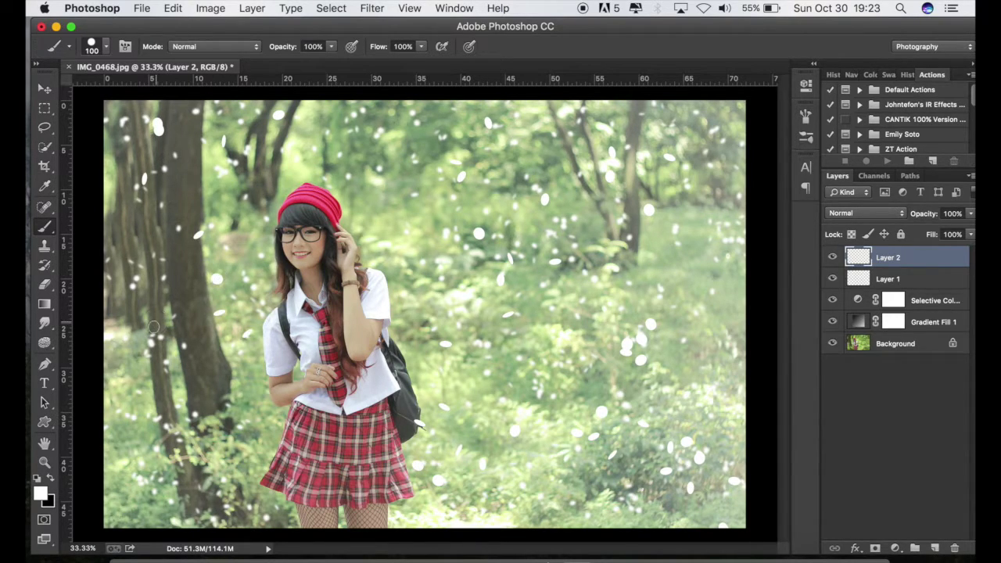
pyautogui.click(181, 276)
pyautogui.click(130, 379)
pyautogui.click(149, 375)
pyautogui.click(123, 392)
pyautogui.click(159, 431)
pyautogui.click(116, 444)
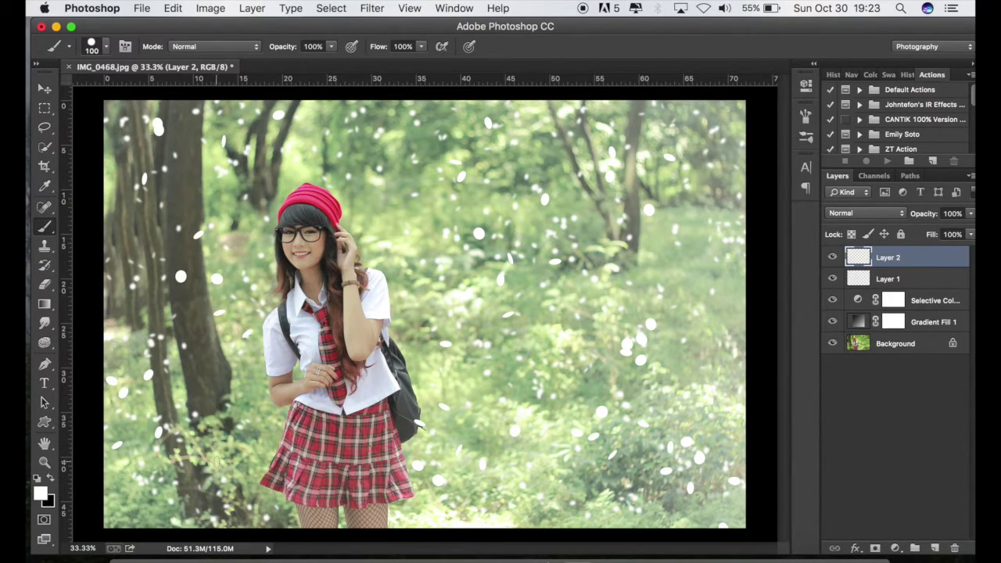
pyautogui.click(234, 460)
pyautogui.click(252, 510)
pyautogui.click(221, 447)
pyautogui.click(291, 437)
pyautogui.click(328, 445)
pyautogui.click(366, 494)
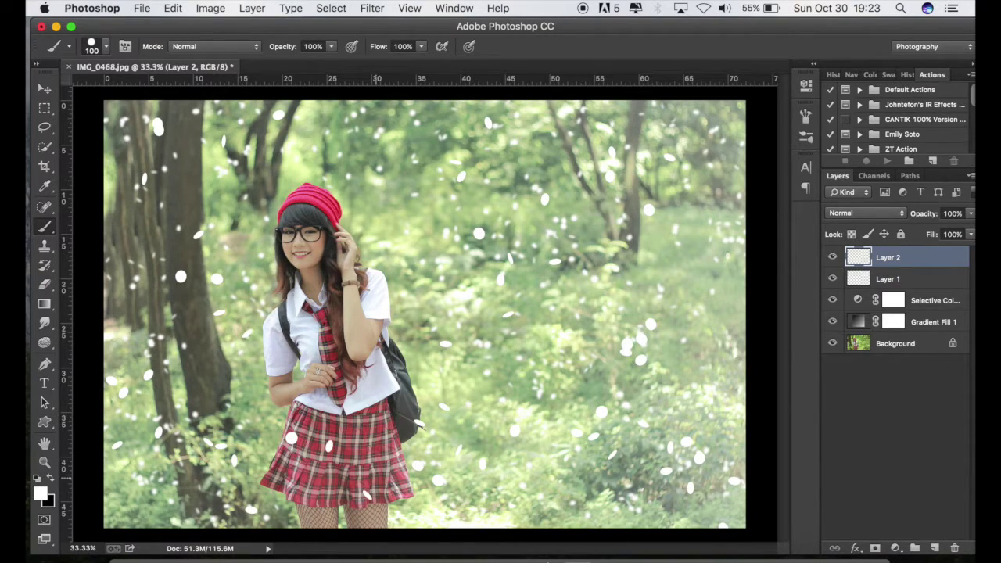
# Add flakes beside the girl, above and right of her hat, and on the right side
pyautogui.click(466, 434)
pyautogui.click(462, 463)
pyautogui.click(410, 378)
pyautogui.click(404, 324)
pyautogui.click(209, 296)
pyautogui.click(211, 232)
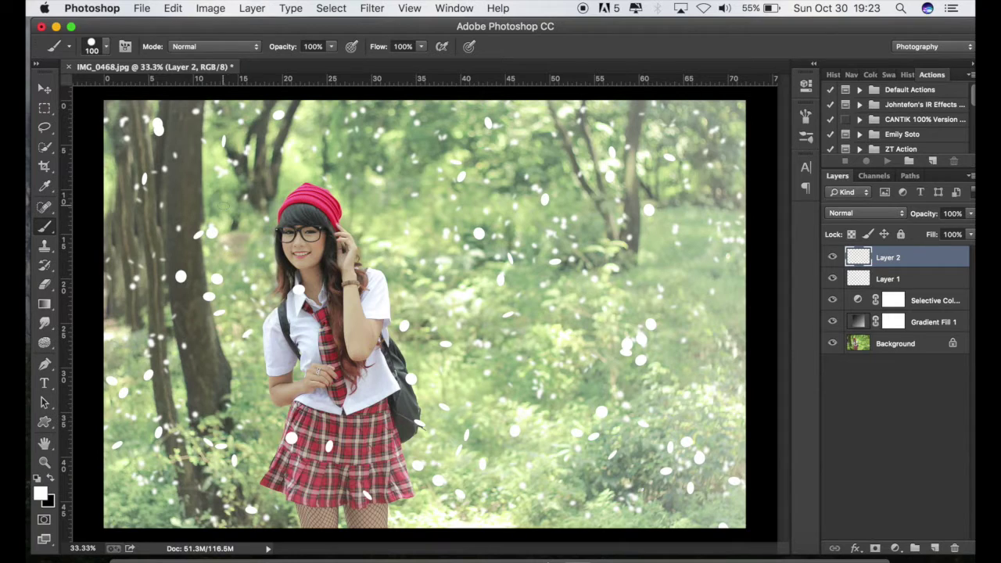
pyautogui.click(276, 172)
pyautogui.click(269, 151)
pyautogui.click(448, 190)
pyautogui.click(361, 152)
pyautogui.click(414, 179)
pyautogui.click(398, 202)
pyautogui.click(389, 169)
pyautogui.click(459, 157)
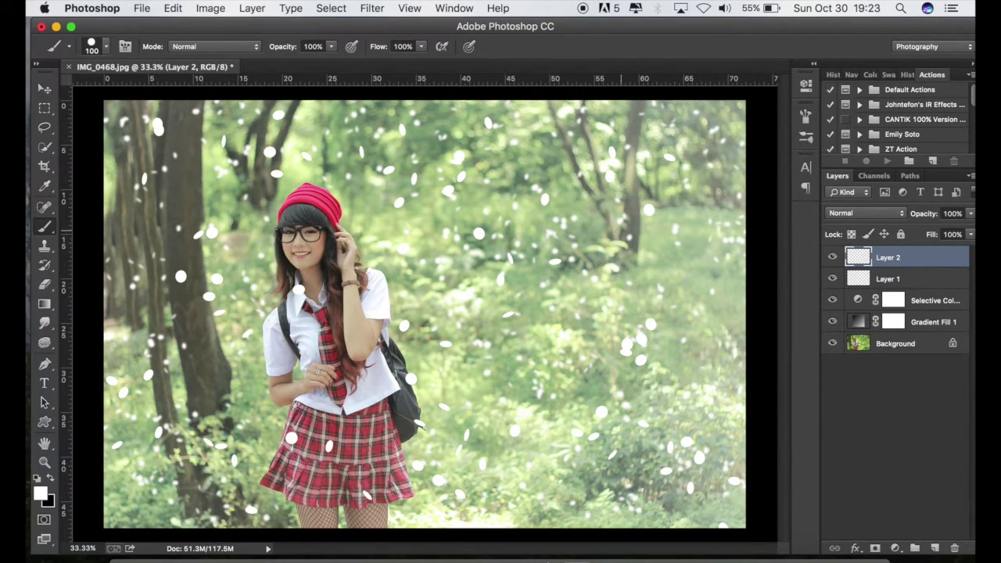
pyautogui.click(570, 180)
pyautogui.click(612, 358)
pyautogui.click(594, 281)
pyautogui.click(373, 10)
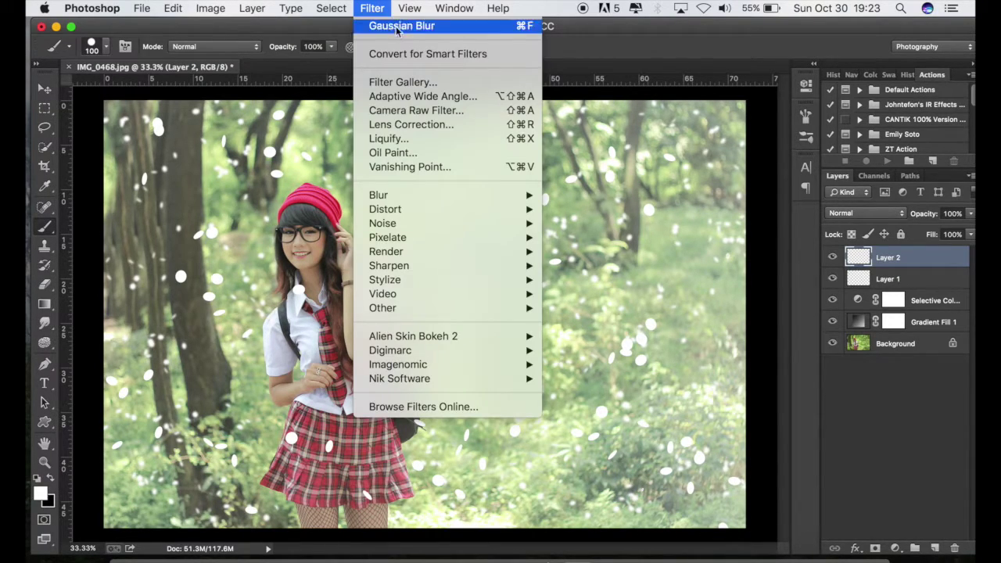
pyautogui.moveTo(379, 194)
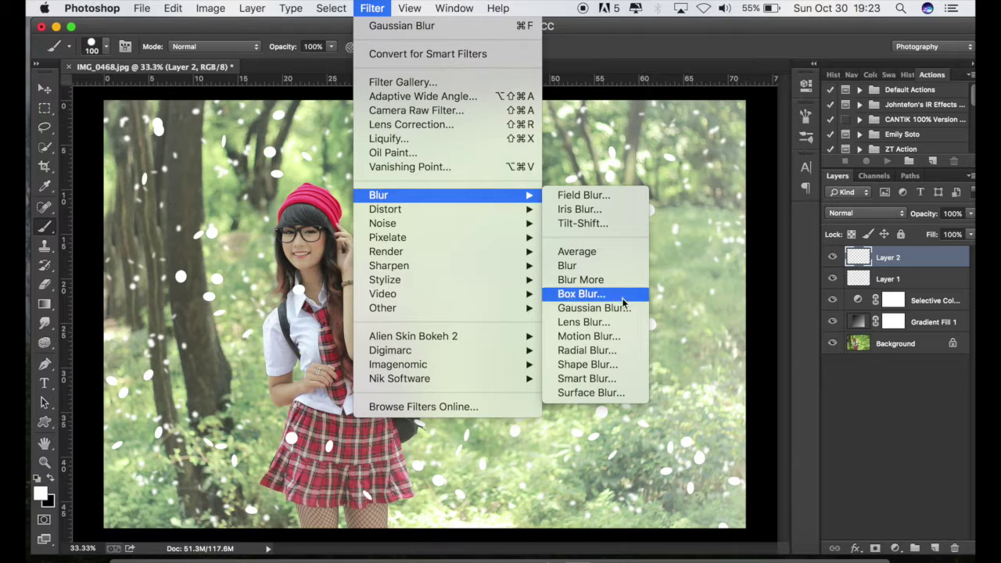
# Apply a Gaussian Blur with a 20-pixel radius to the large Layer 2 flakes
pyautogui.click(623, 308)
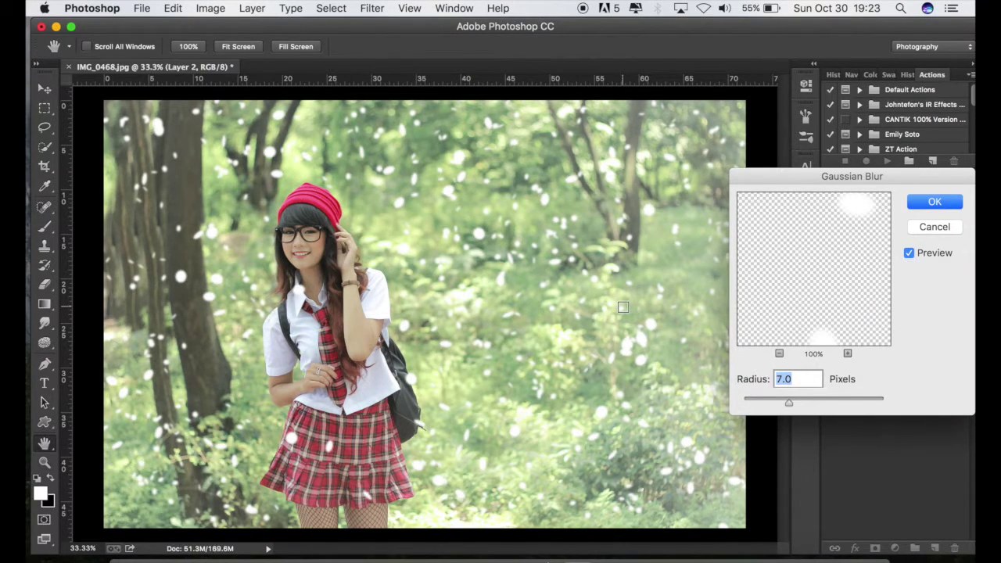
pyautogui.write('20')
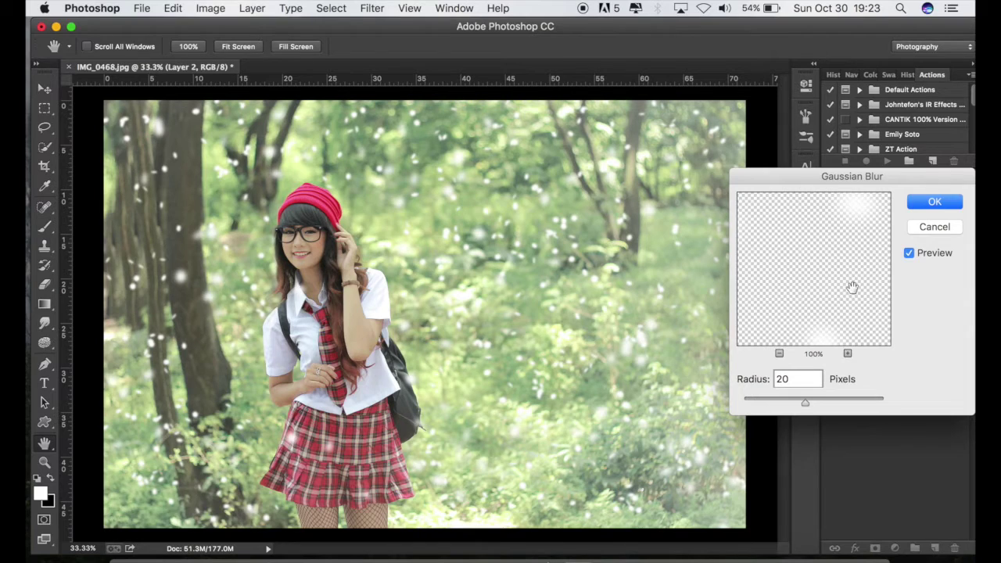
pyautogui.click(925, 204)
# Switch to the Brush tool, add a new Layer 3, and enlarge the brush
pyautogui.press('b')
pyautogui.click(934, 548)
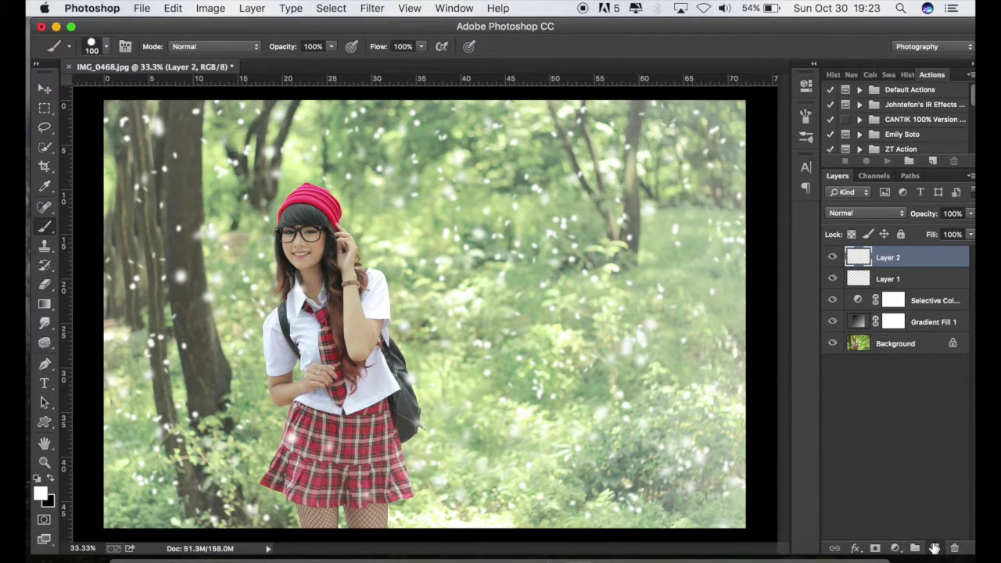
pyautogui.click(107, 47)
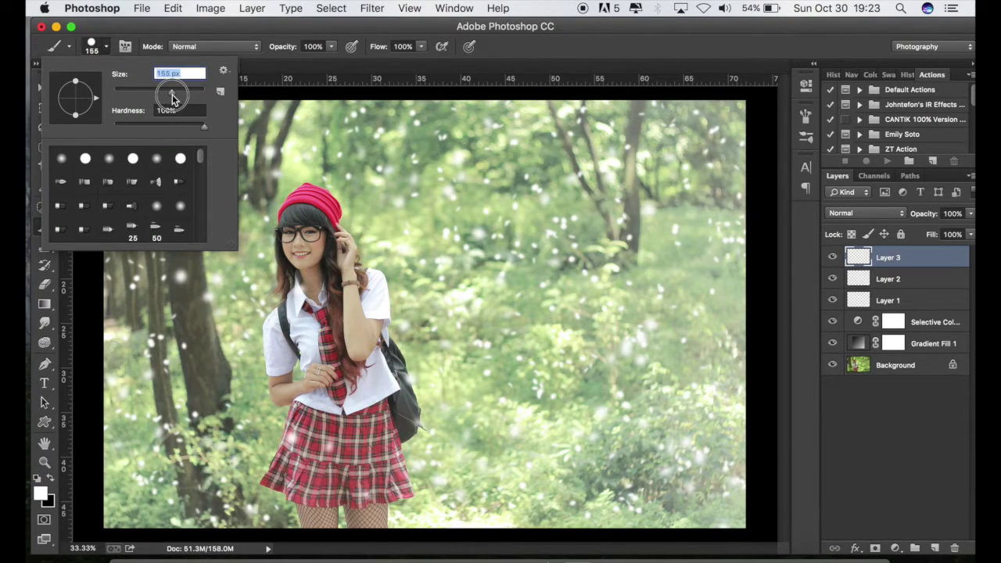
pyautogui.moveTo(168, 93); pyautogui.dragTo(173, 93)
pyautogui.click(597, 61)
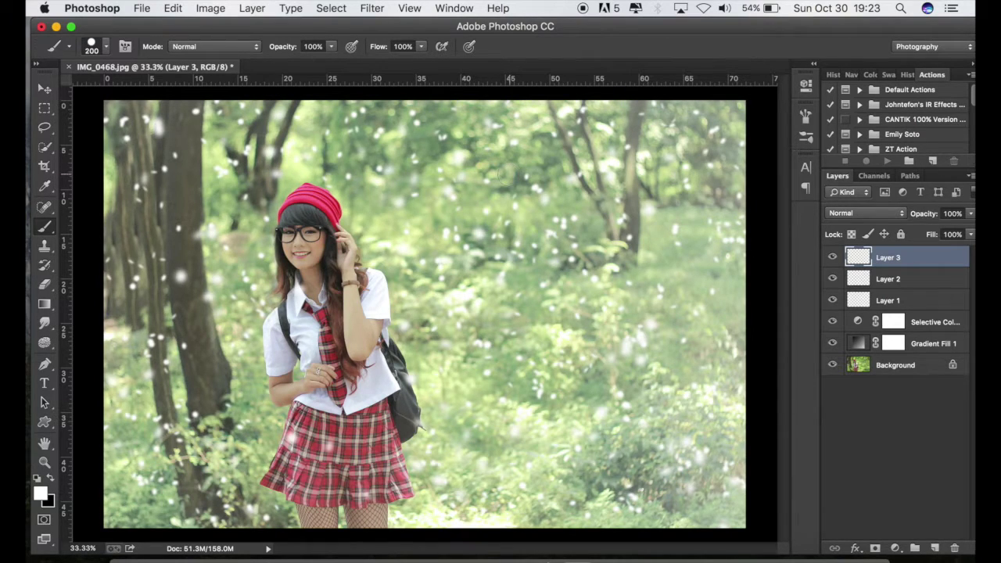
# Stamp large white flakes across the middle, right side, left trunks and lower-left corner
pyautogui.click(504, 185)
pyautogui.click(457, 205)
pyautogui.click(645, 274)
pyautogui.click(477, 422)
pyautogui.click(609, 489)
pyautogui.click(536, 389)
pyautogui.click(611, 518)
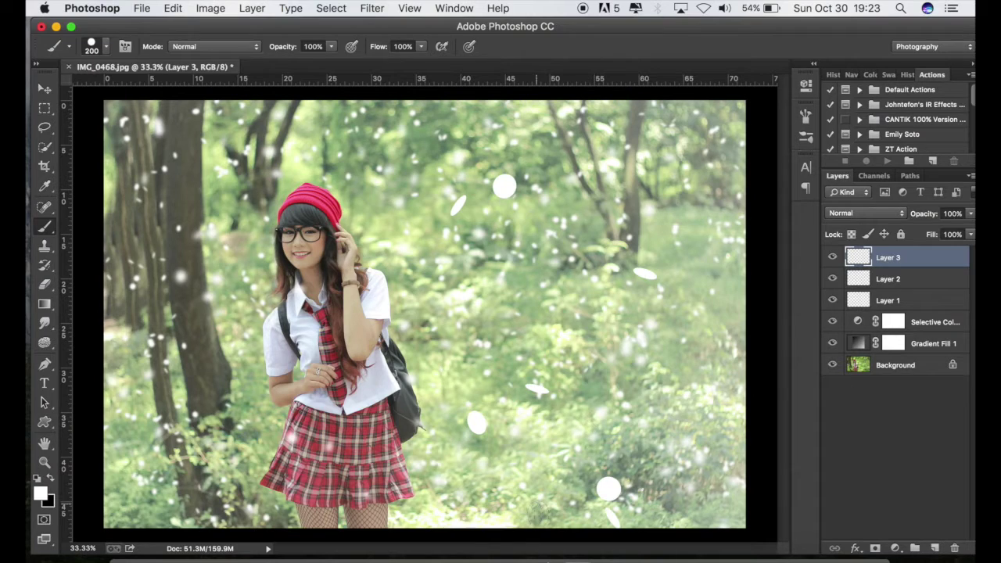
pyautogui.click(577, 306)
pyautogui.click(518, 347)
pyautogui.click(548, 107)
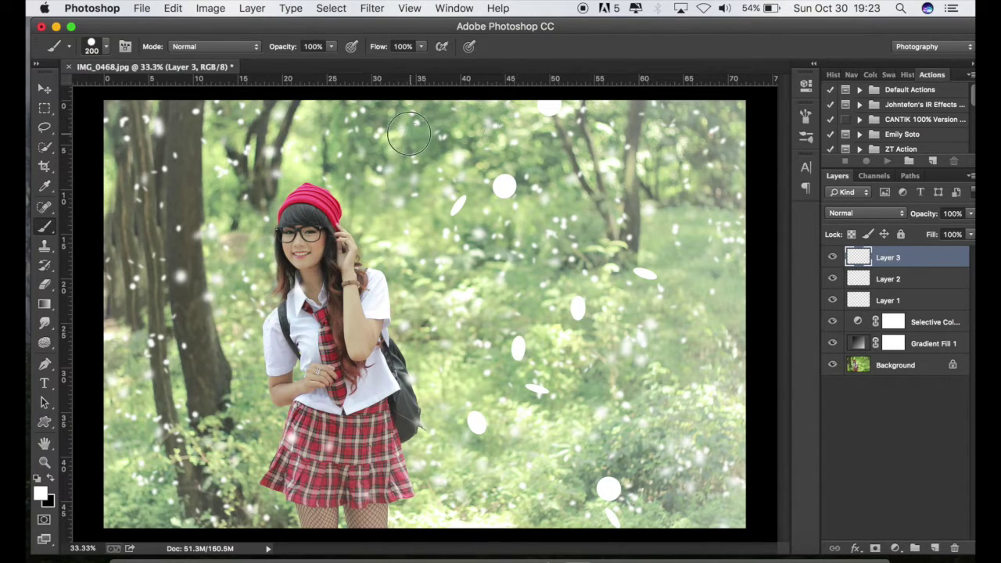
pyautogui.click(211, 104)
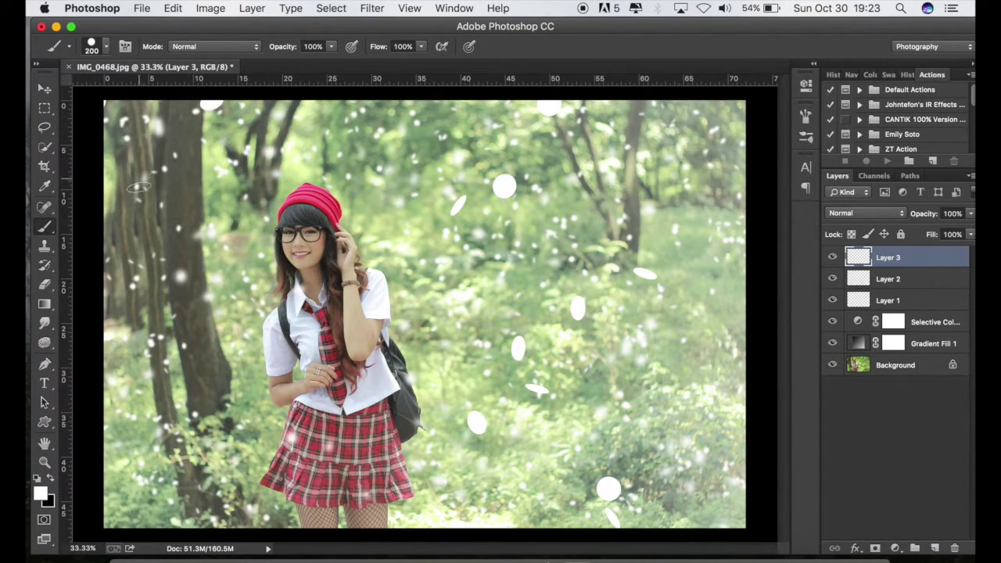
pyautogui.click(117, 278)
pyautogui.click(159, 299)
pyautogui.click(136, 358)
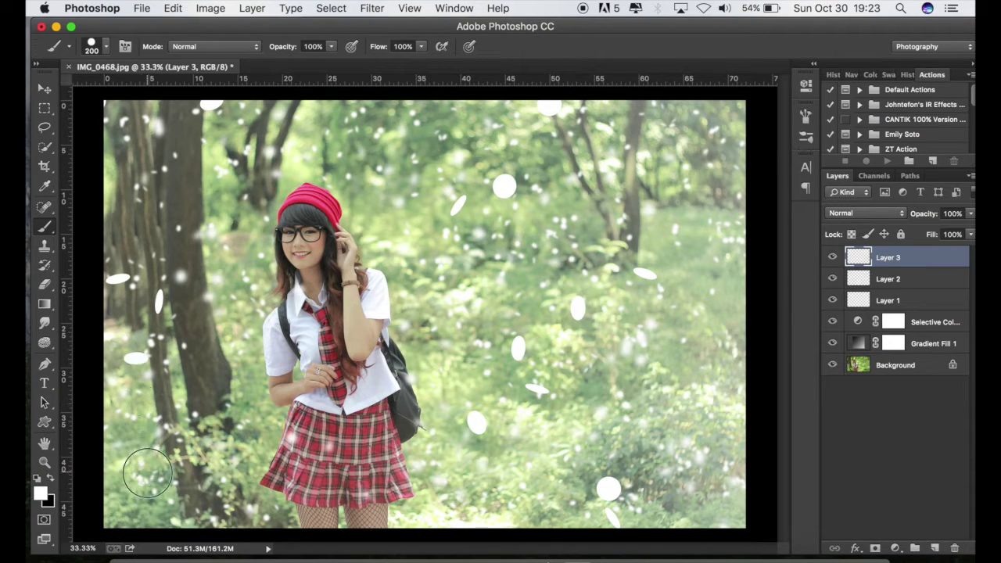
pyautogui.click(178, 359)
pyautogui.click(175, 501)
pyautogui.click(164, 490)
pyautogui.click(129, 510)
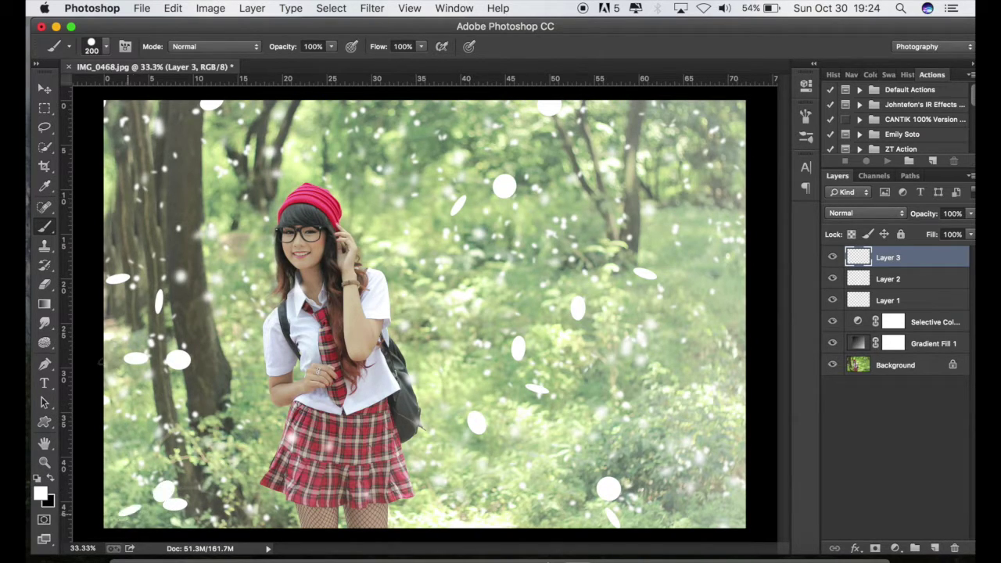
# Add more large flakes along the top, the right edge, and around the girl
pyautogui.click(118, 177)
pyautogui.click(200, 110)
pyautogui.click(213, 231)
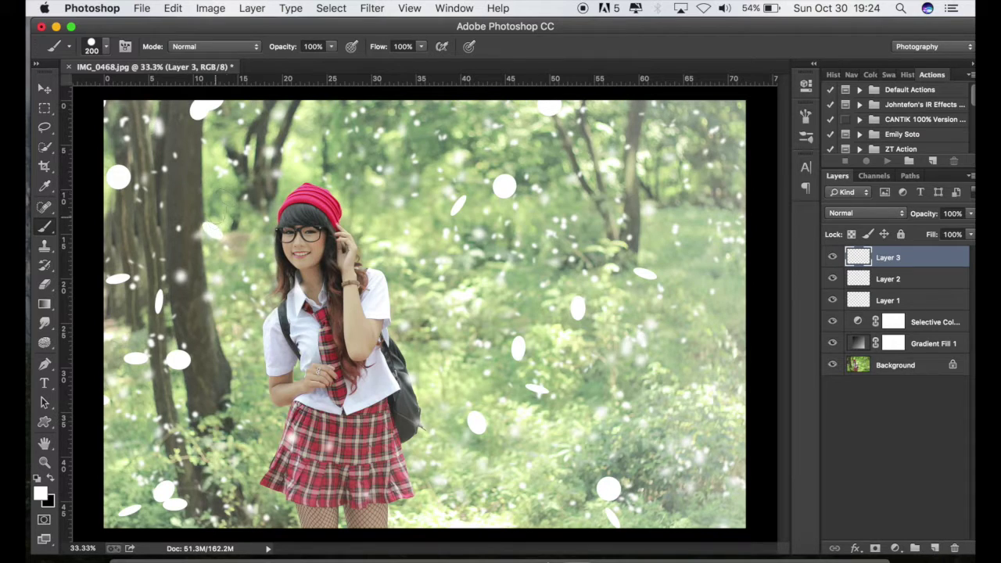
pyautogui.click(336, 140)
pyautogui.click(384, 161)
pyautogui.click(431, 333)
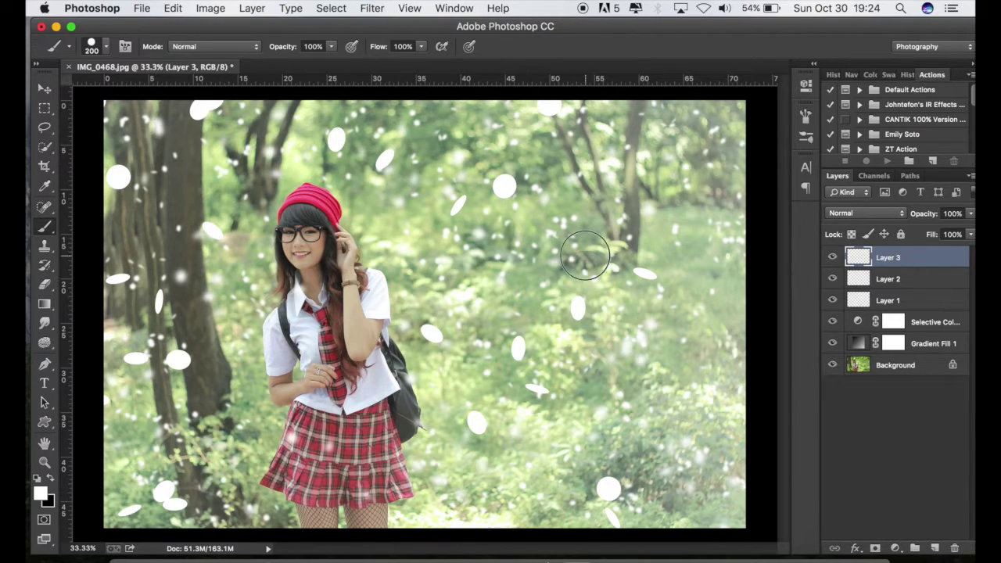
pyautogui.click(564, 198)
pyautogui.click(649, 235)
pyautogui.click(686, 128)
pyautogui.click(664, 176)
pyautogui.click(708, 227)
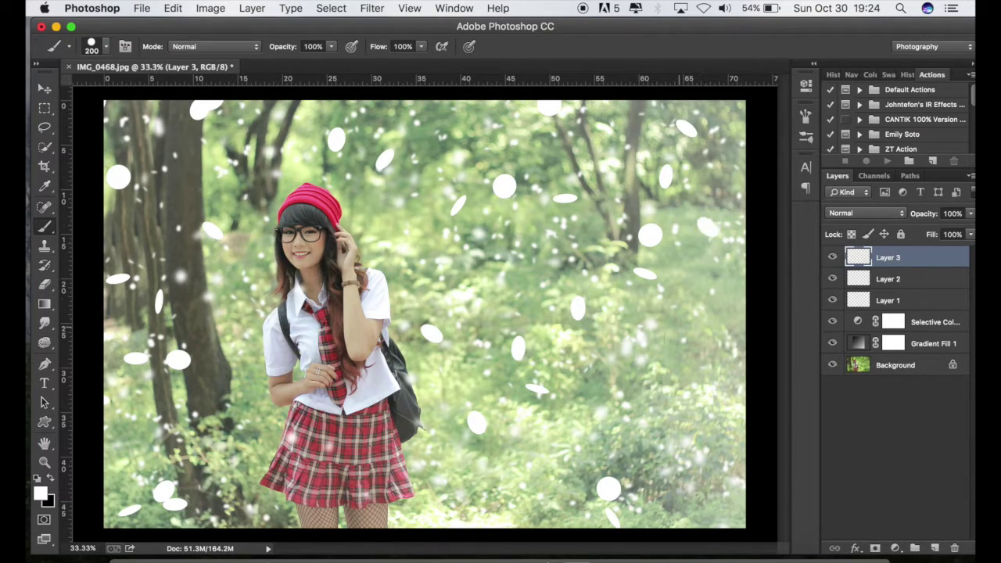
pyautogui.click(736, 307)
pyautogui.click(643, 369)
pyautogui.click(735, 353)
pyautogui.click(732, 469)
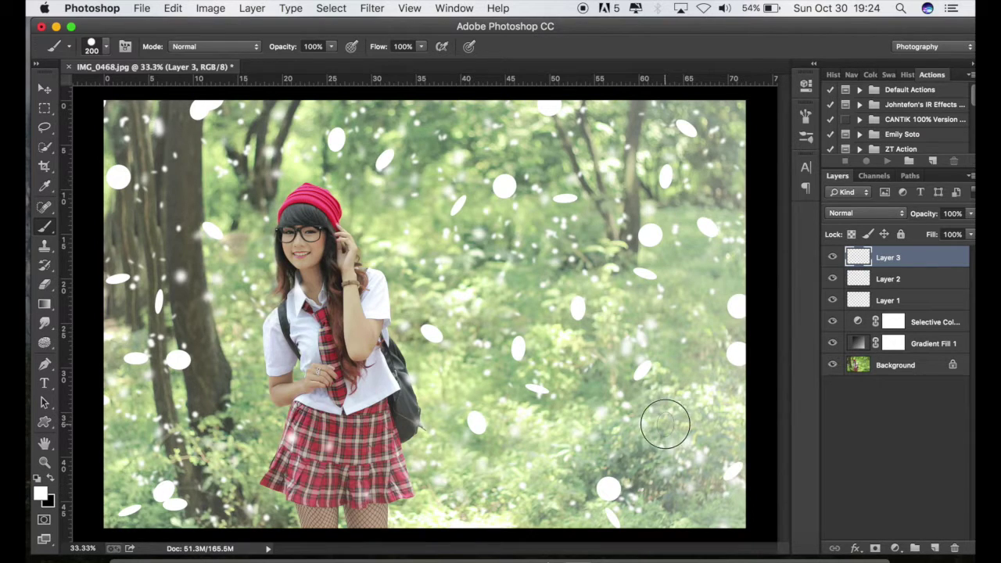
pyautogui.click(693, 462)
pyautogui.click(532, 417)
pyautogui.click(445, 492)
pyautogui.click(356, 430)
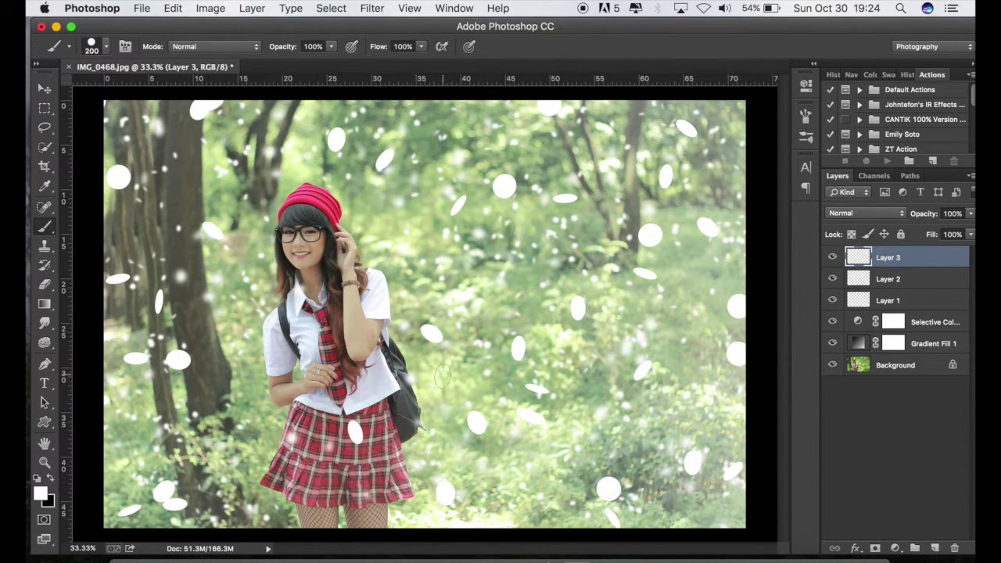
pyautogui.click(384, 339)
pyautogui.click(485, 275)
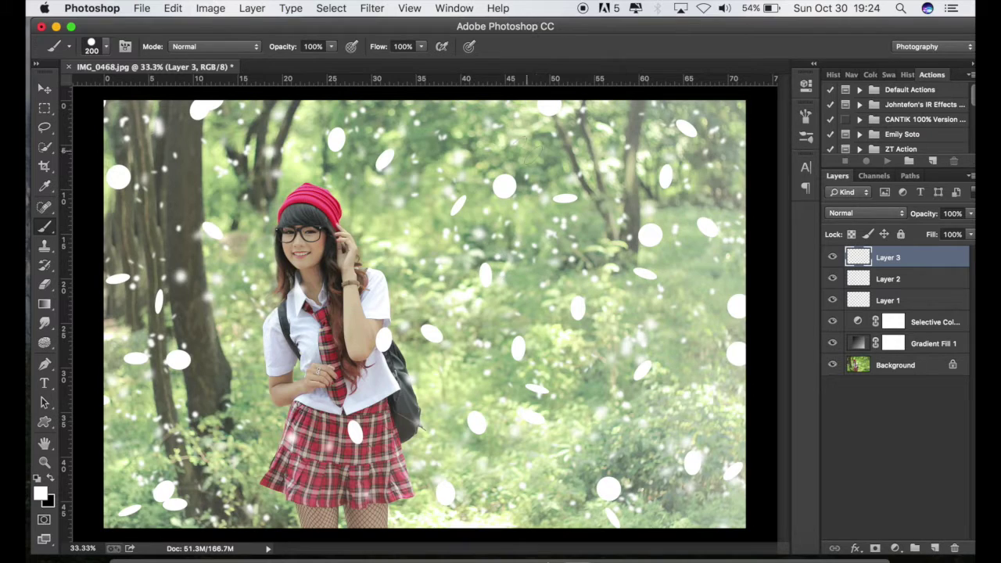
pyautogui.click(500, 109)
pyautogui.click(462, 101)
pyautogui.click(544, 122)
pyautogui.click(236, 166)
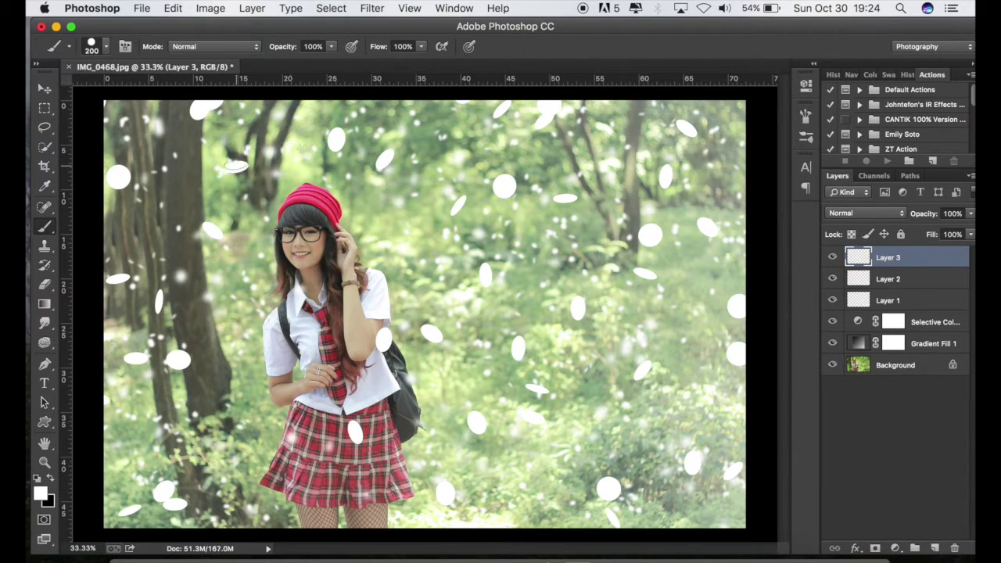
# Apply a Motion Blur with -60° angle and 100-pixel distance to the Layer 3 flakes
pyautogui.click(371, 9)
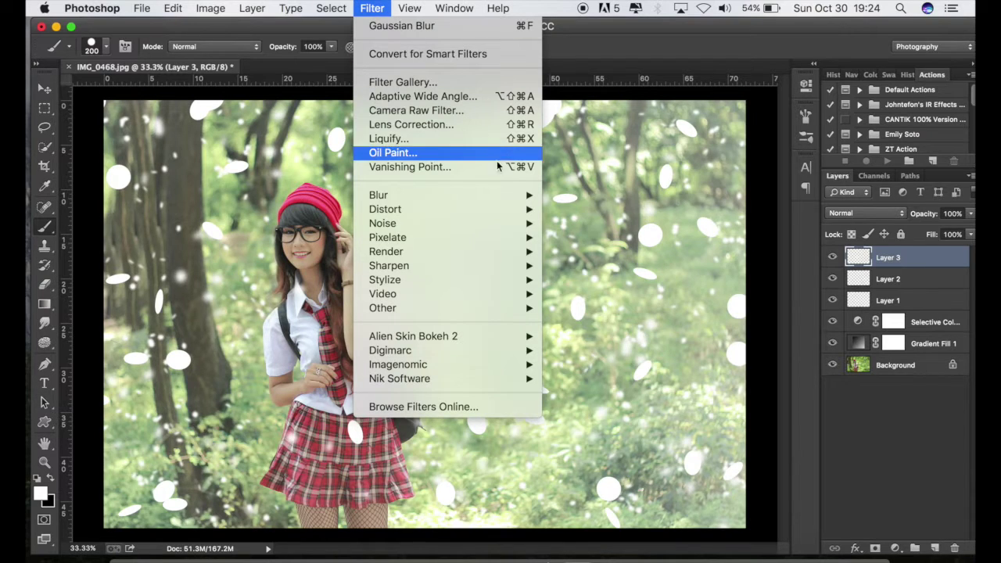
pyautogui.moveTo(438, 195)
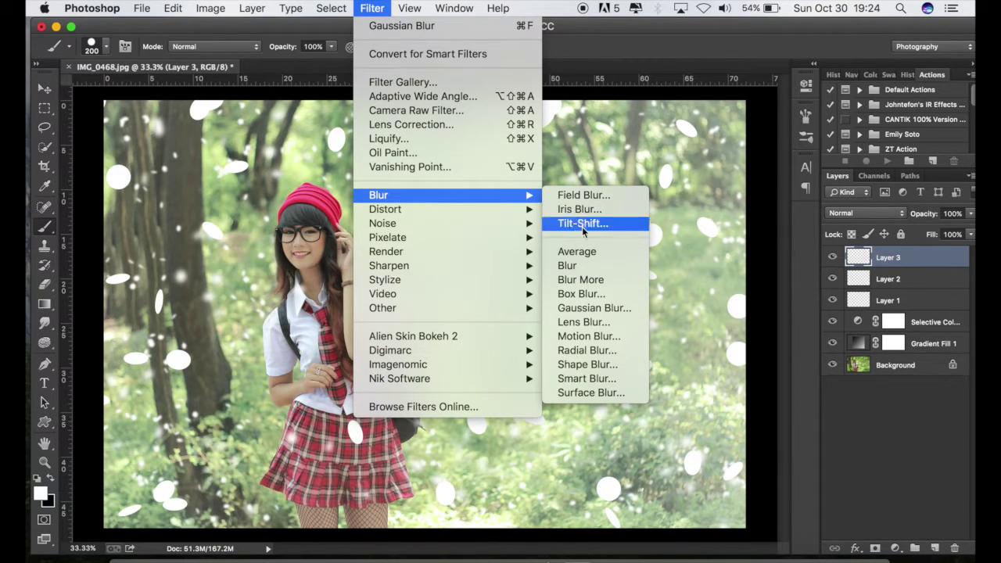
pyautogui.click(602, 336)
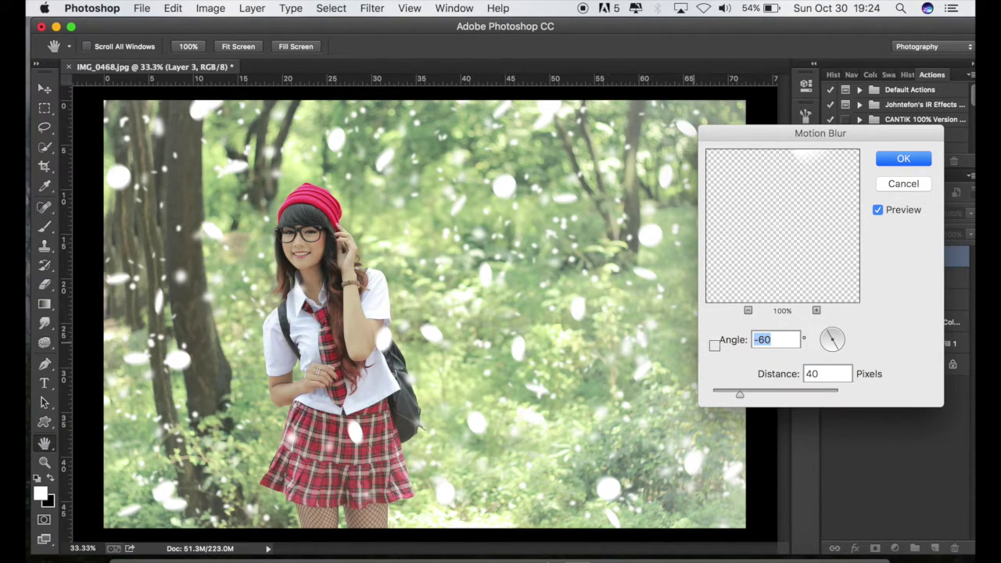
pyautogui.click(775, 338)
pyautogui.moveTo(740, 395); pyautogui.dragTo(750, 399)
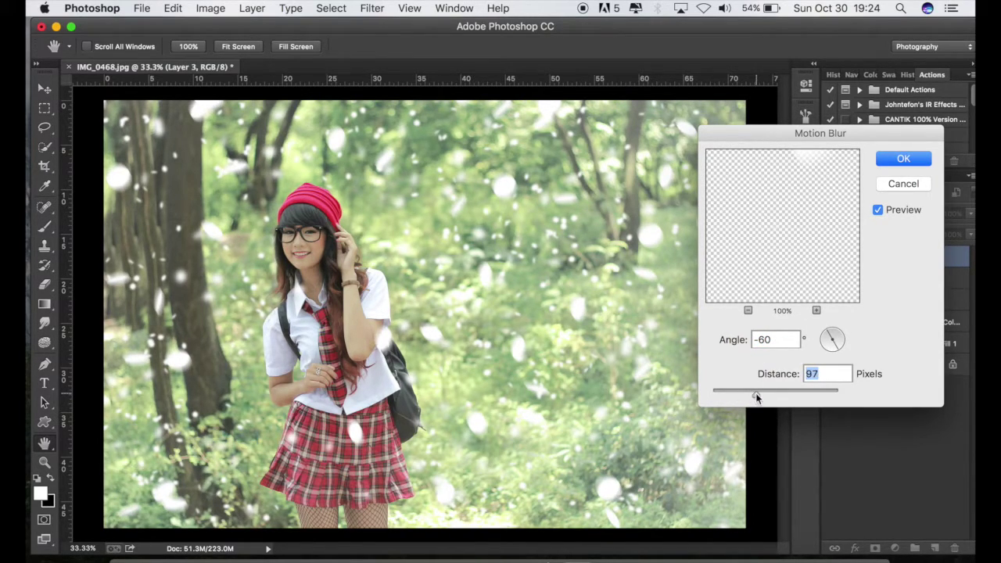
pyautogui.write('10')
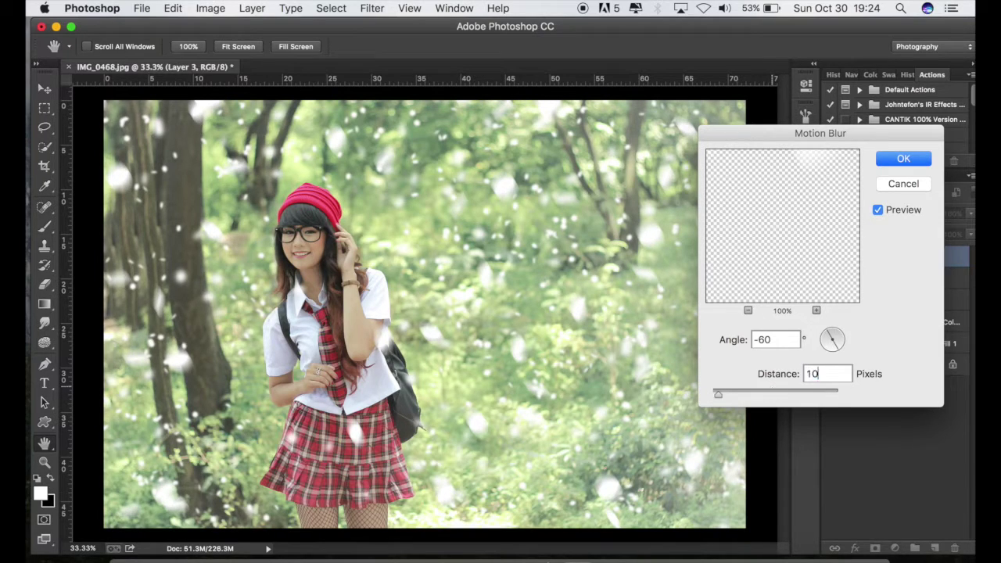
pyautogui.write('0')
pyautogui.click(892, 160)
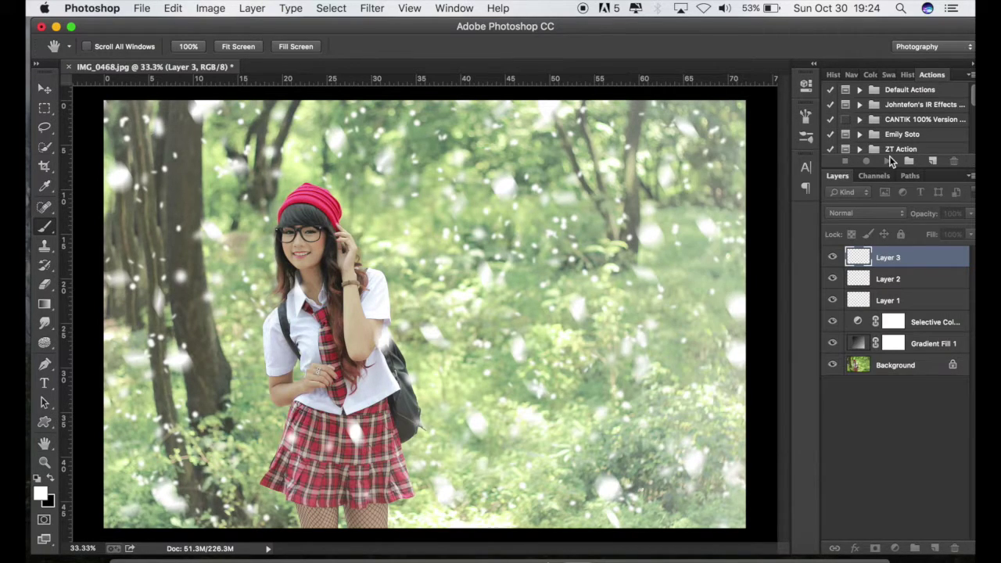
# Add a new layer and enlarge the brush to about 419 pixels
pyautogui.click(936, 548)
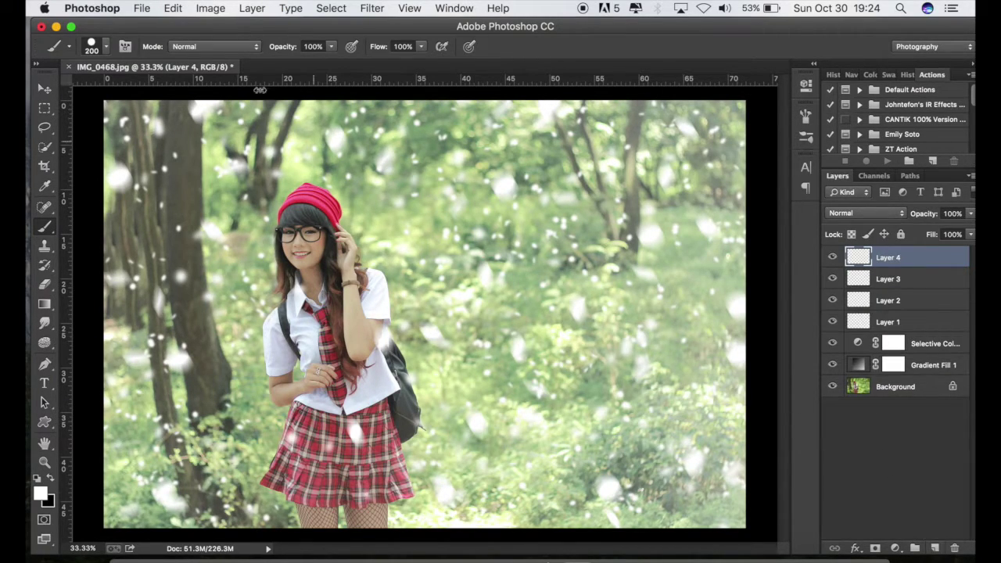
pyautogui.click(100, 46)
pyautogui.moveTo(188, 98); pyautogui.dragTo(193, 96)
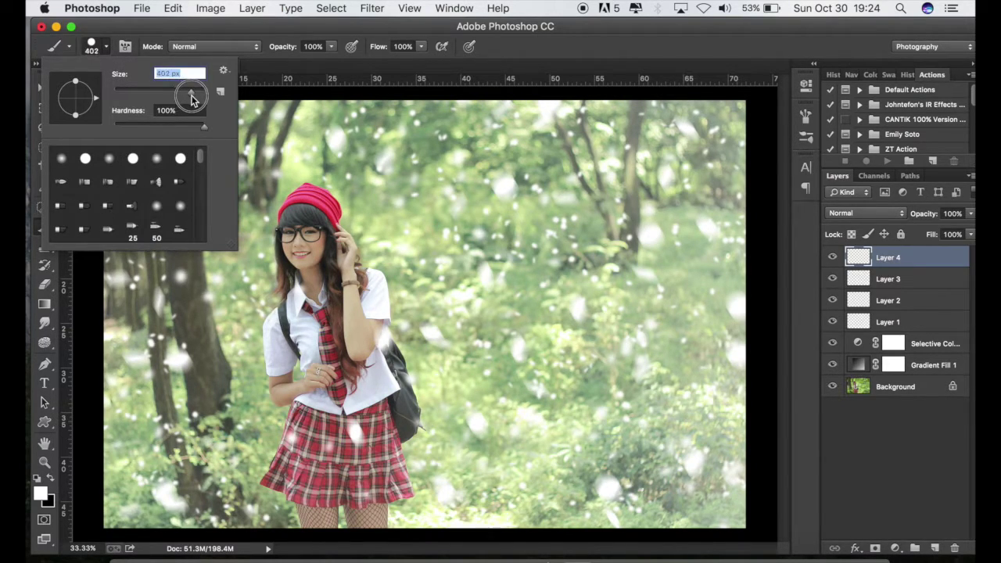
pyautogui.press('Return')
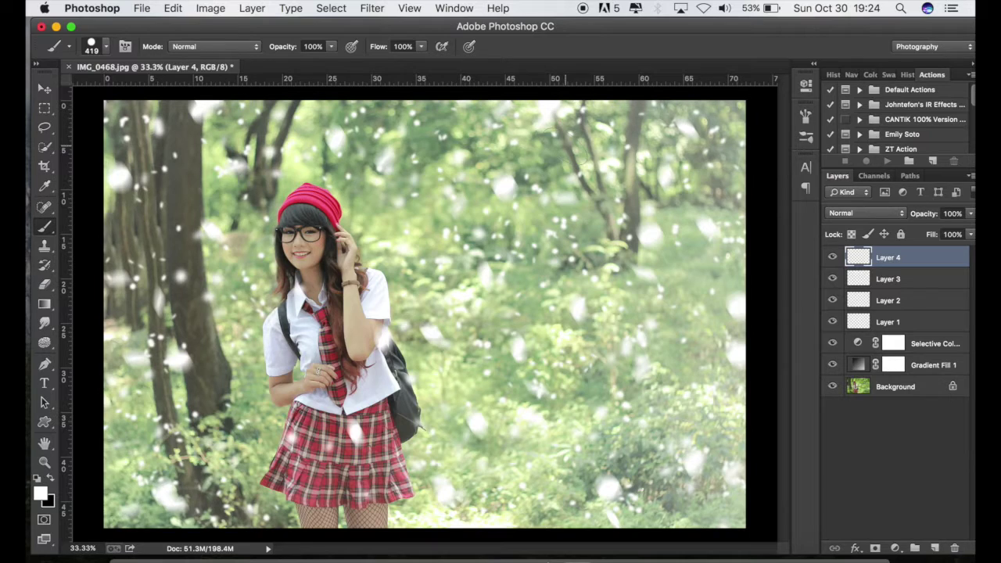
# Undo a stray flake and extra layer, then add a fresh Layer 5 above Layer 4
pyautogui.click(403, 355)
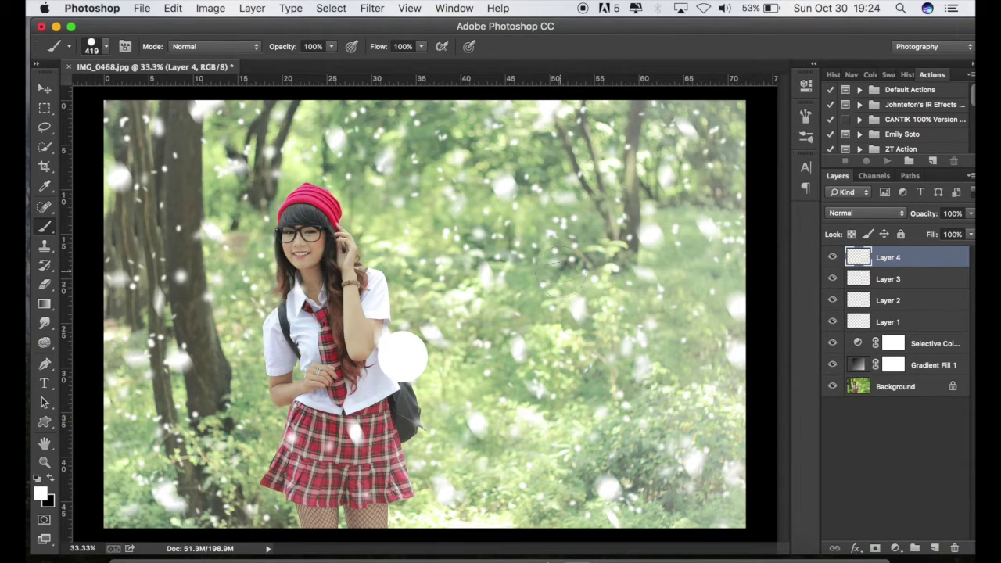
pyautogui.click(934, 548)
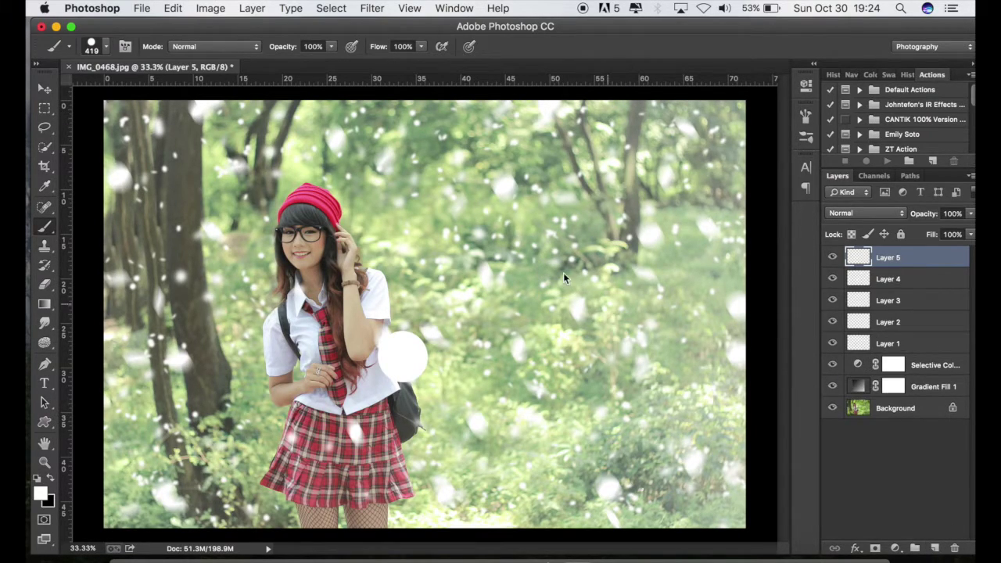
pyautogui.hotkey('ctrl', 'alt', 'z')
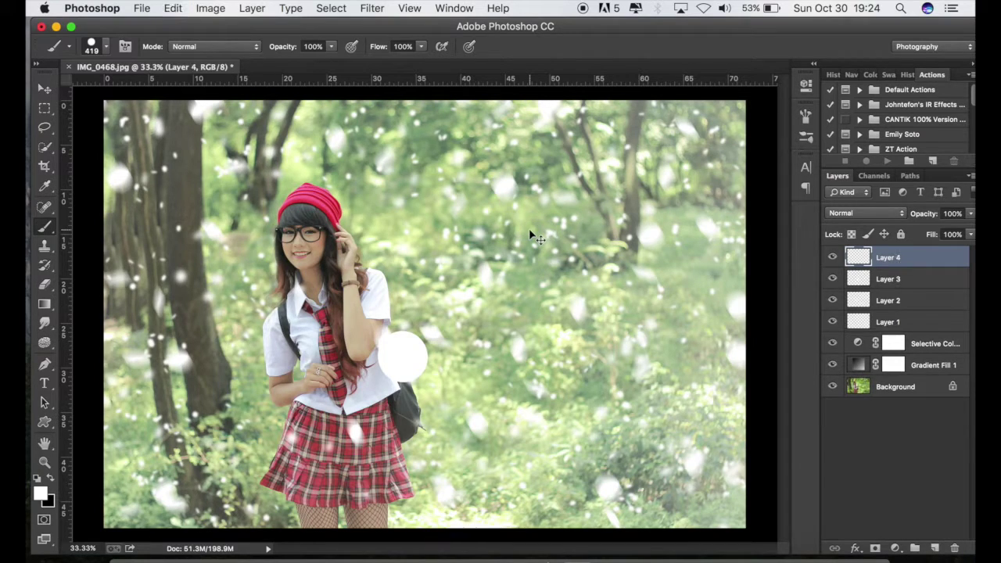
pyautogui.hotkey('ctrl', 'alt', 'z')
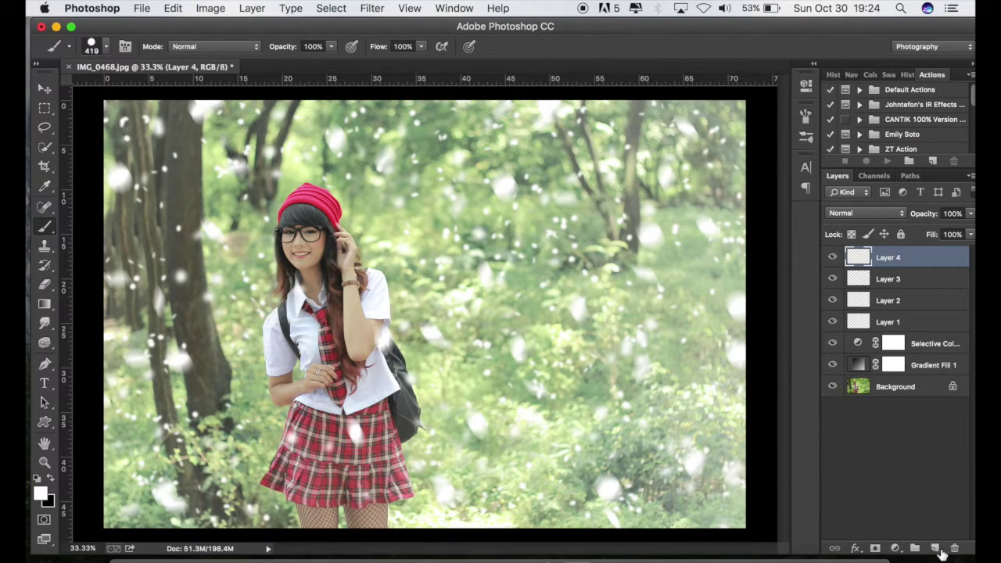
pyautogui.click(935, 548)
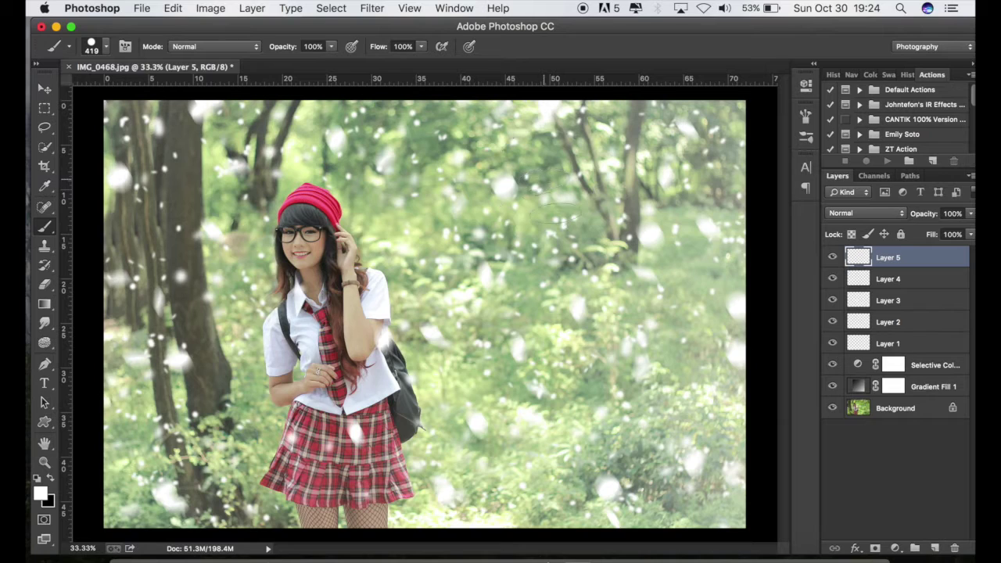
# Paint big oval flakes in the background and lower middle at 600–800 px sizes
pyautogui.click(538, 181)
pyautogui.click(592, 330)
pyautogui.press(']')
pyautogui.press(']')
pyautogui.press(']')
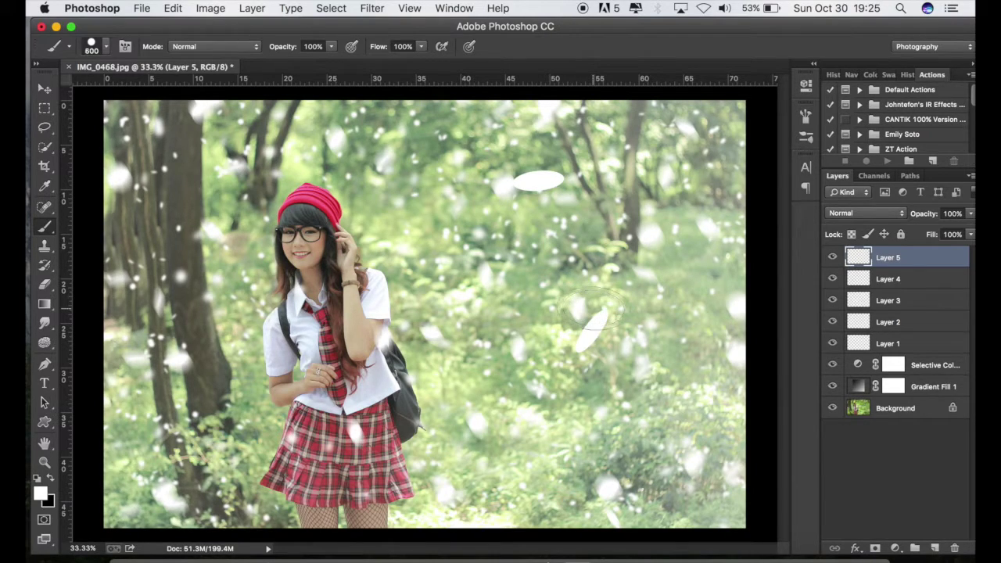
pyautogui.click(493, 433)
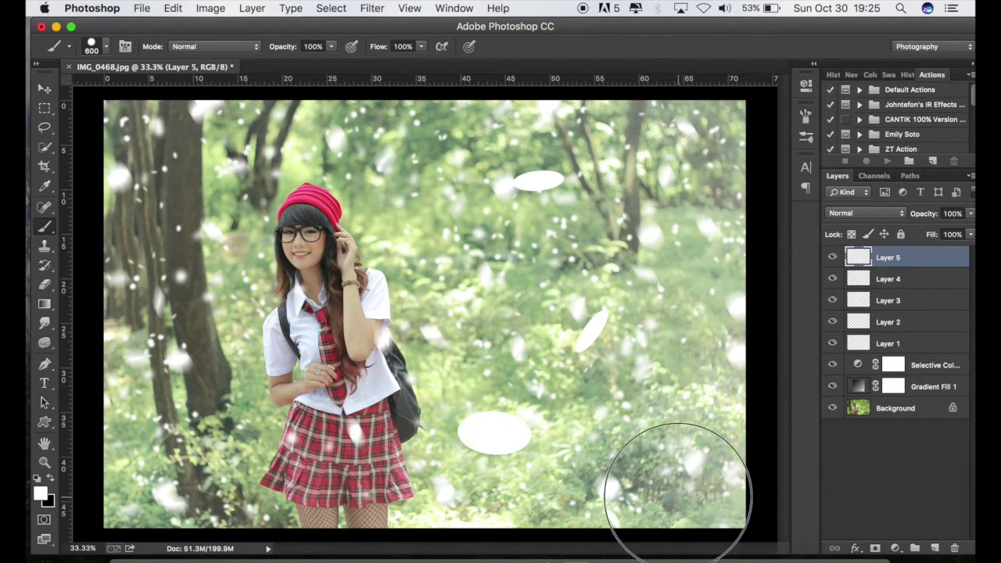
pyautogui.press('[')
pyautogui.press('[')
pyautogui.click(418, 336)
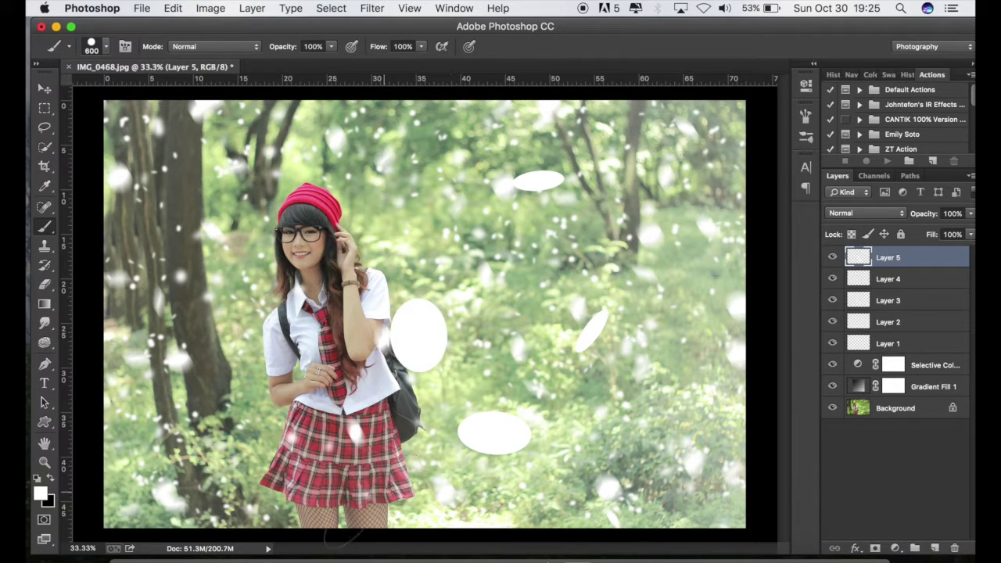
pyautogui.click(402, 397)
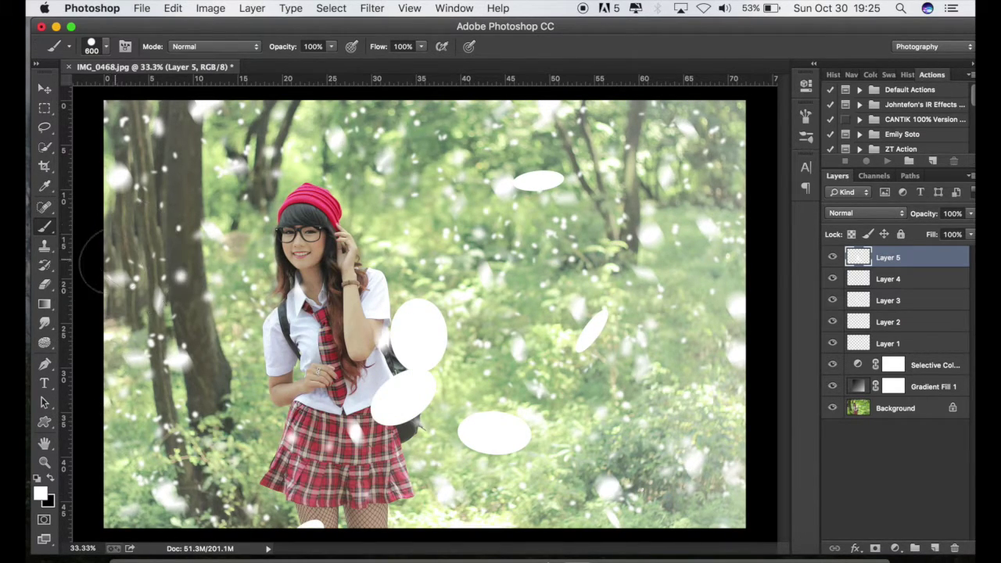
pyautogui.press('super+t')
pyautogui.press('super+z')
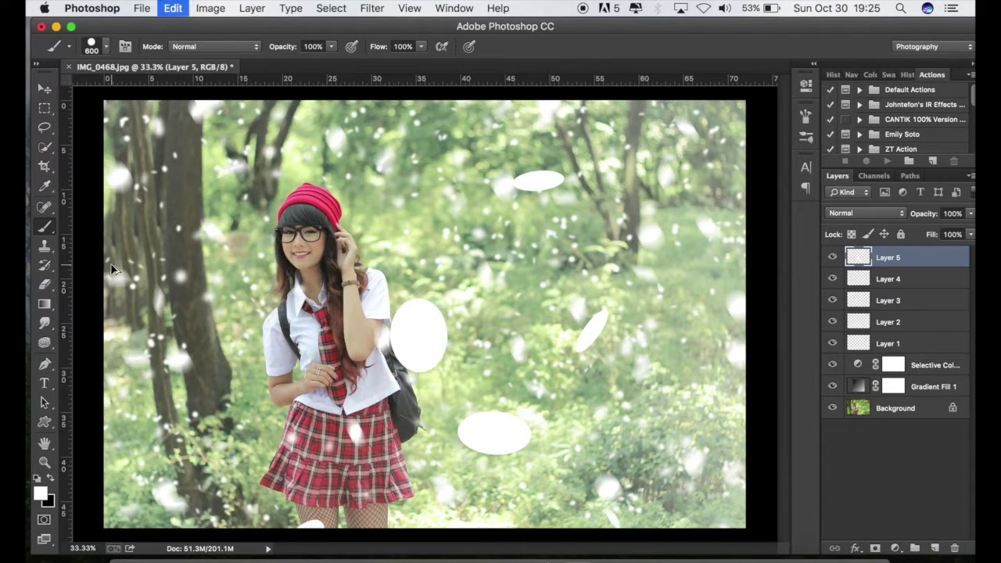
# Add white blobs on the left trees, top corners, right edge and above the hat
pyautogui.click(180, 154)
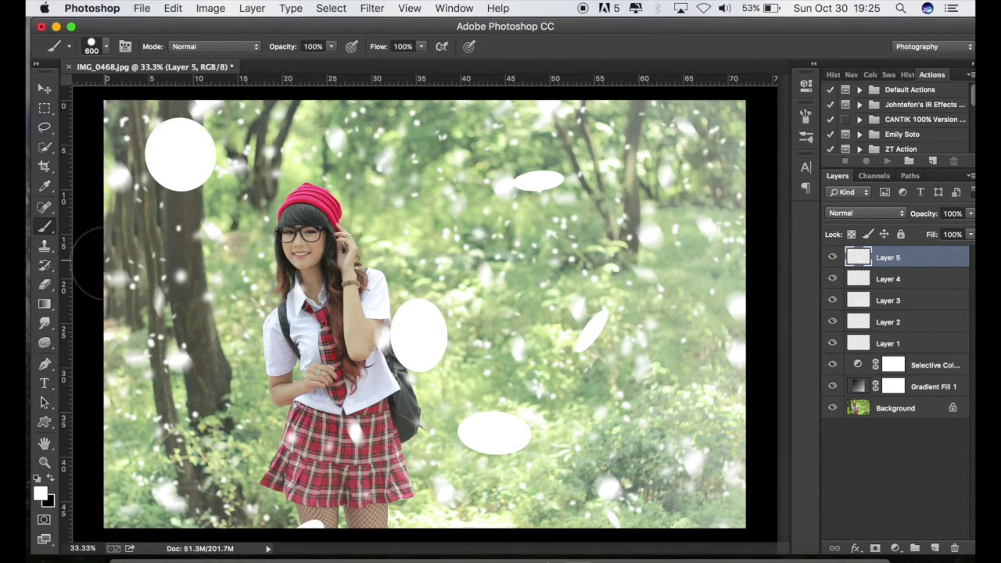
pyautogui.click(78, 484)
pyautogui.click(131, 101)
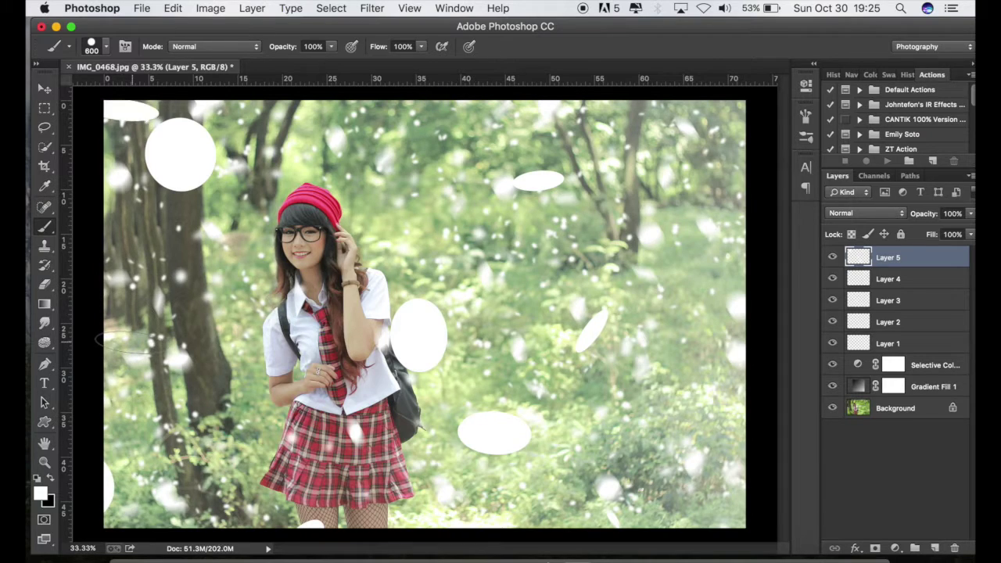
pyautogui.click(547, 125)
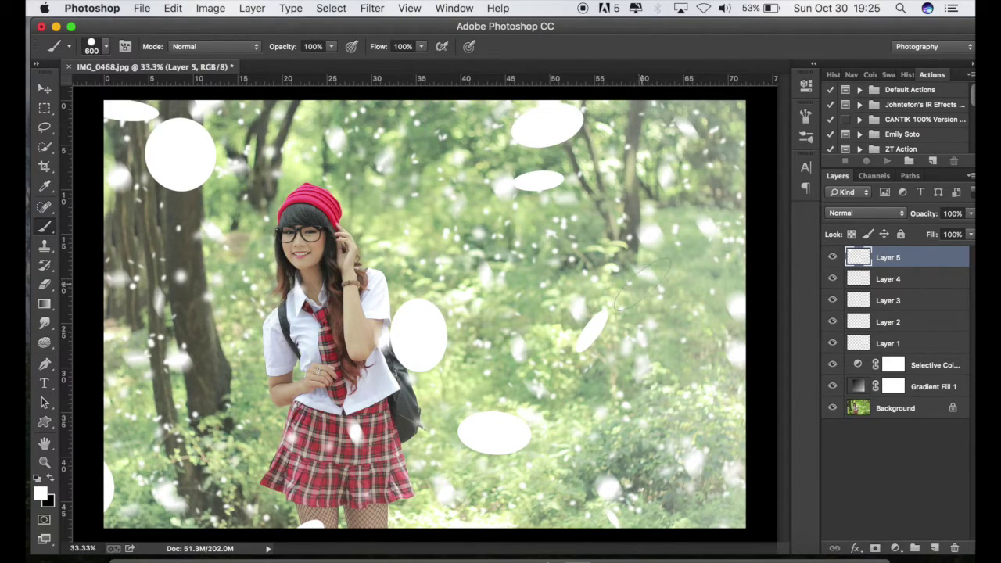
pyautogui.click(591, 258)
pyautogui.click(719, 410)
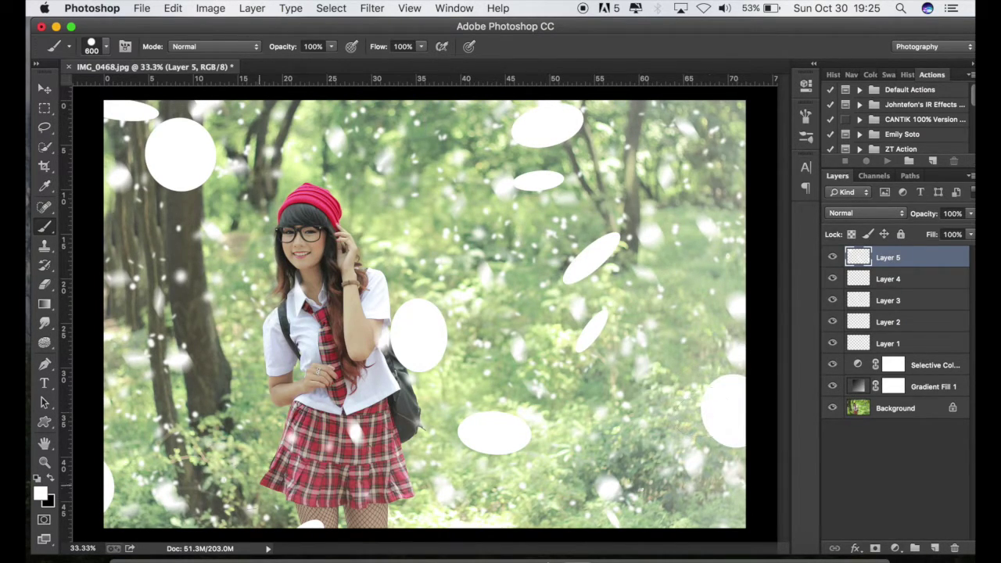
pyautogui.click(393, 186)
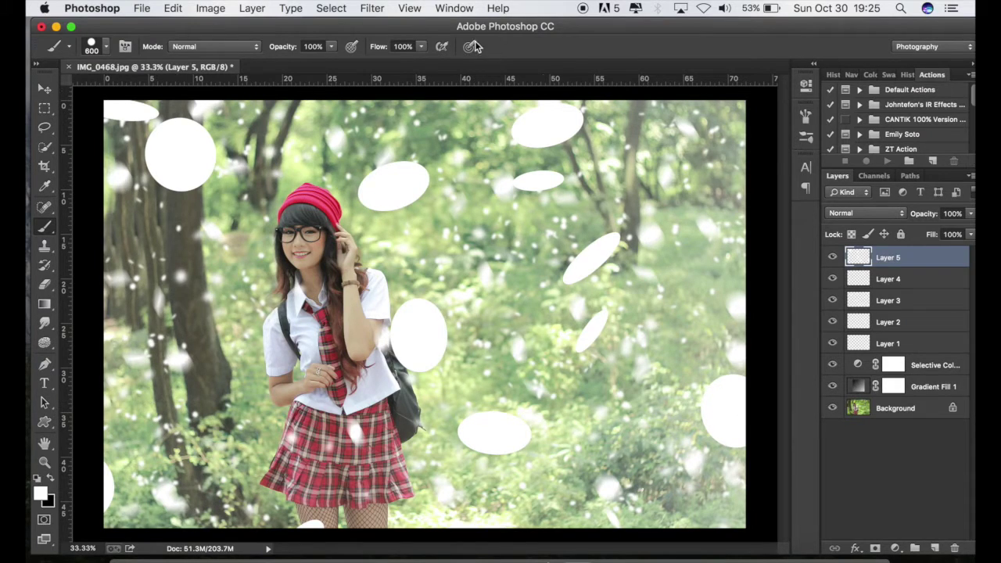
# Apply a -60° Motion Blur of 100 pixels to Layer 5's white blobs
pyautogui.click(372, 9)
pyautogui.moveTo(378, 195)
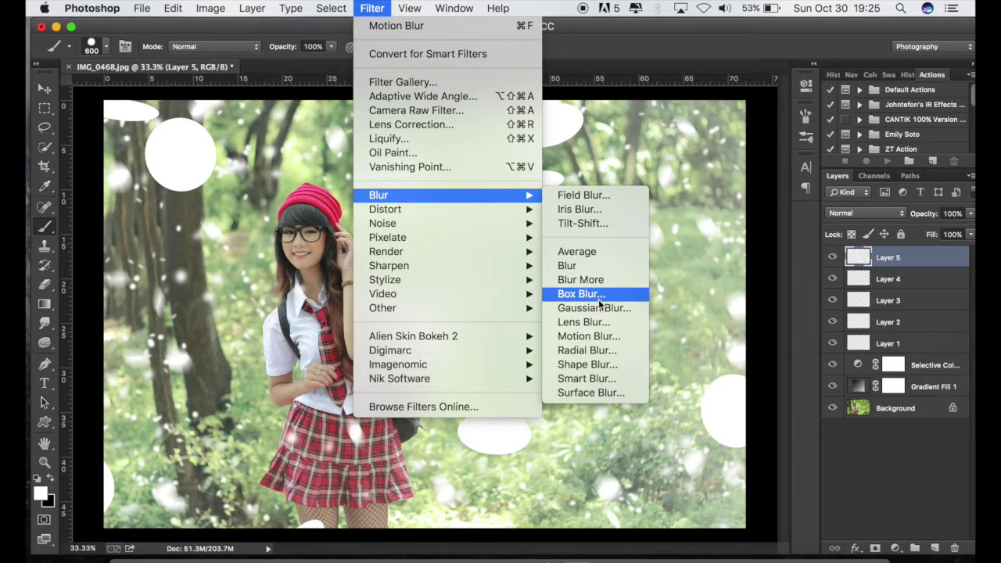
pyautogui.click(600, 337)
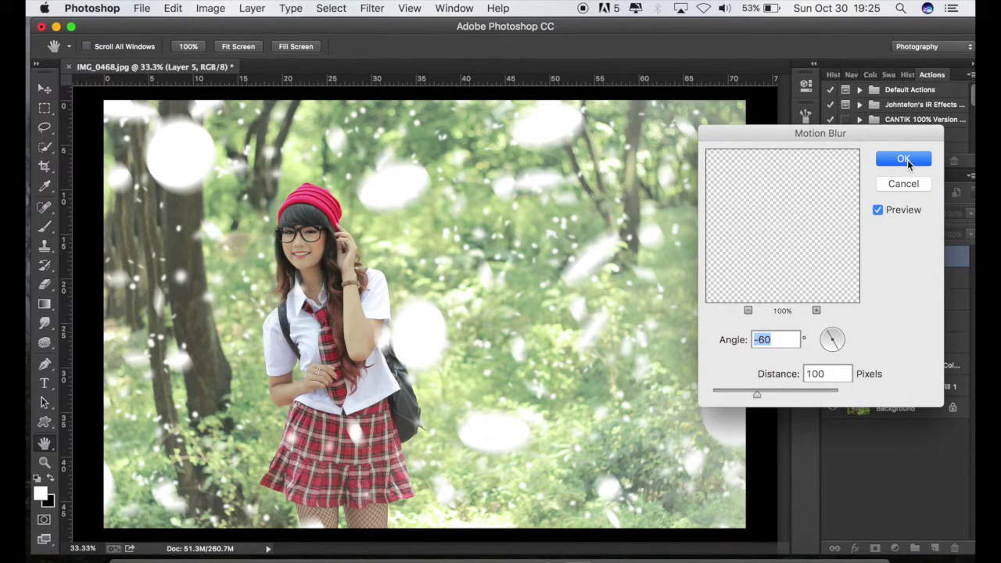
pyautogui.press('Return')
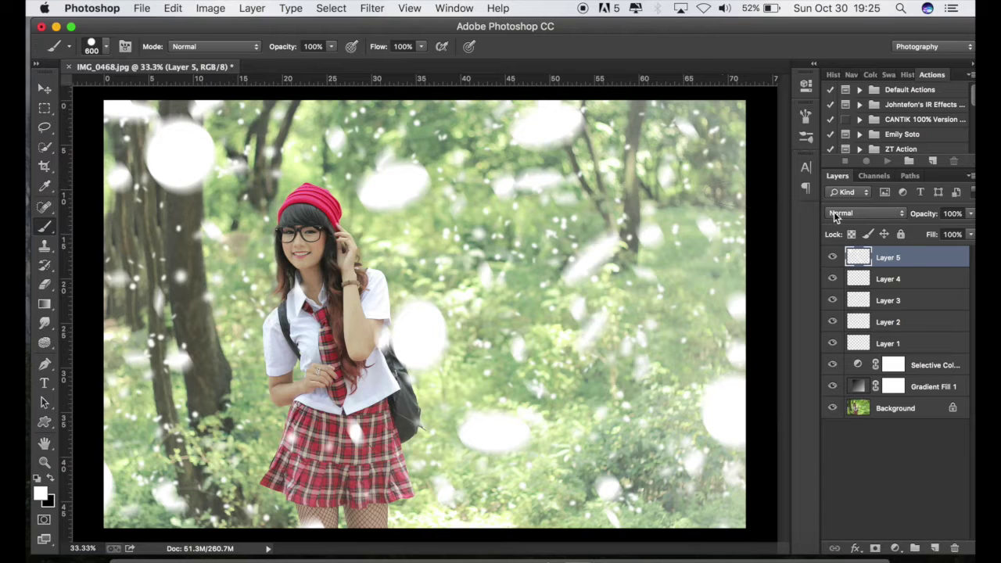
pyautogui.click(835, 217)
# Change Layer 5's blend mode from Normal to Soft Light so the flakes turn faint
pyautogui.click(855, 365)
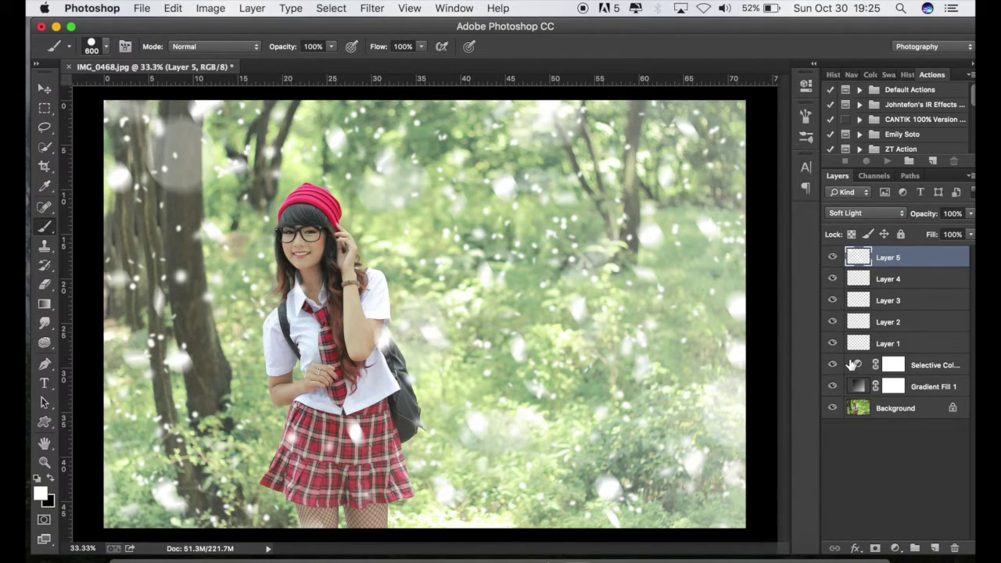
pyautogui.scroll(-1, 666, 183)
pyautogui.scroll(-2, 665, 184)
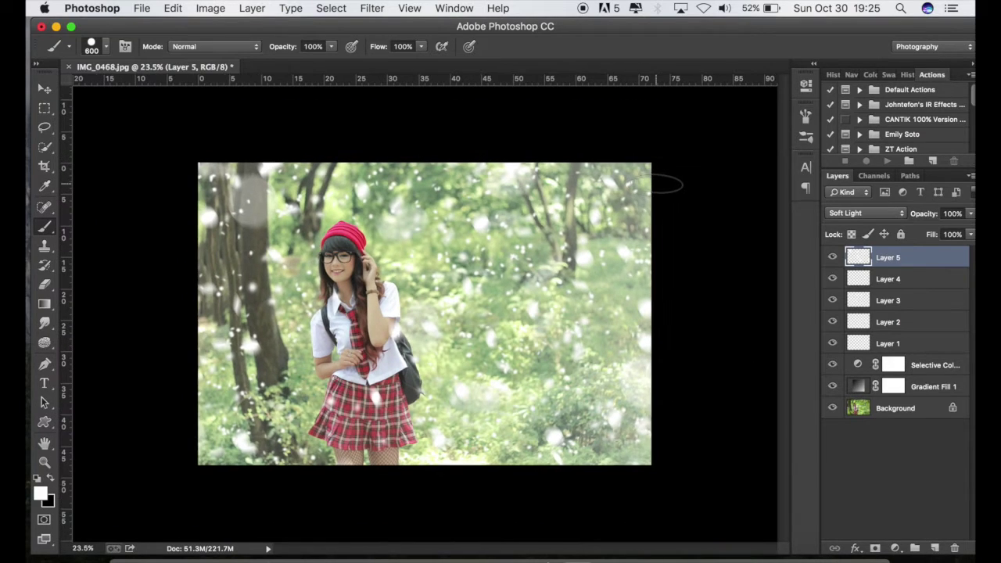
pyautogui.scroll(-1, 665, 184)
pyautogui.scroll(1, 666, 183)
pyautogui.scroll(3, 665, 184)
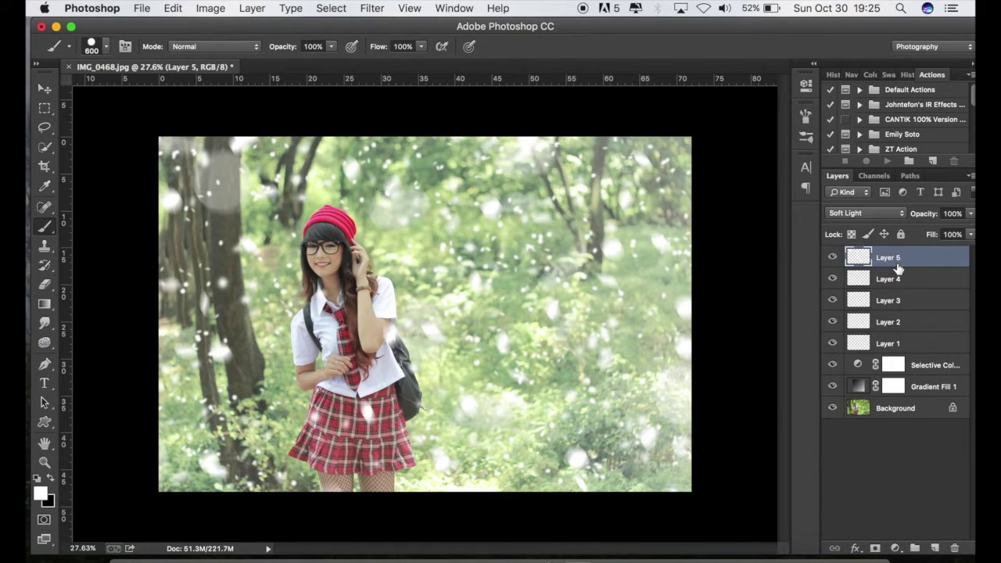
# Select Layers 1–5 and put them in a new group named 'snow'
pyautogui.keyDown('shift'); pyautogui.click(898, 280); pyautogui.keyUp('shift')
pyautogui.keyDown('shift'); pyautogui.click(898, 302); pyautogui.keyUp('shift')
pyautogui.keyDown('shift'); pyautogui.click(900, 323); pyautogui.keyUp('shift')
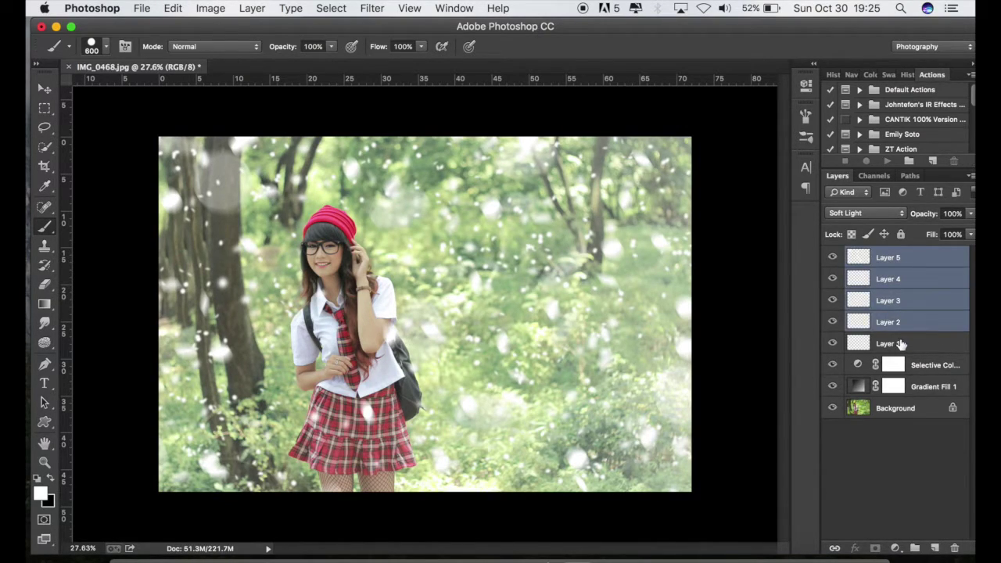
pyautogui.keyDown('shift'); pyautogui.click(897, 344); pyautogui.keyUp('shift')
pyautogui.rightClick(892, 262)
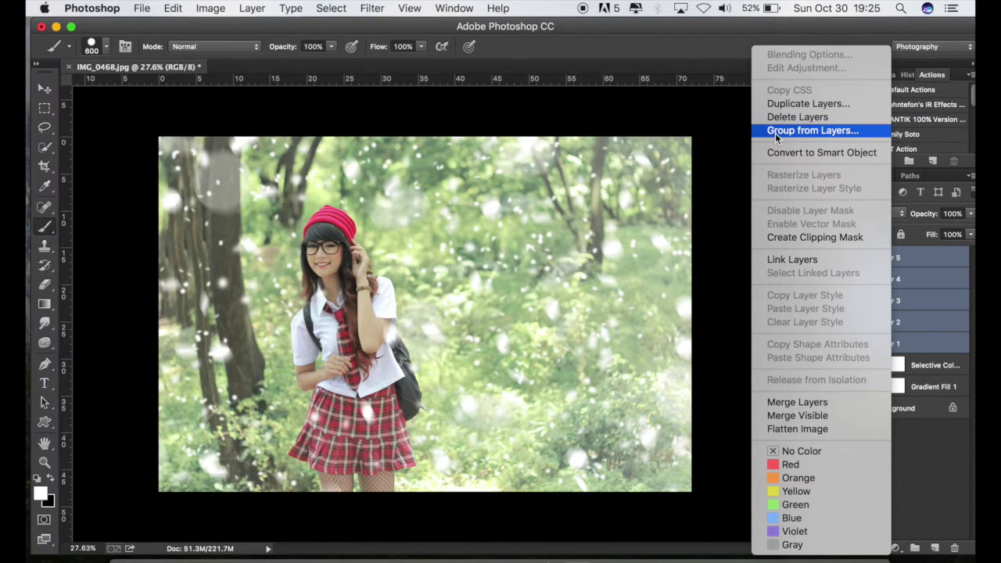
pyautogui.click(811, 130)
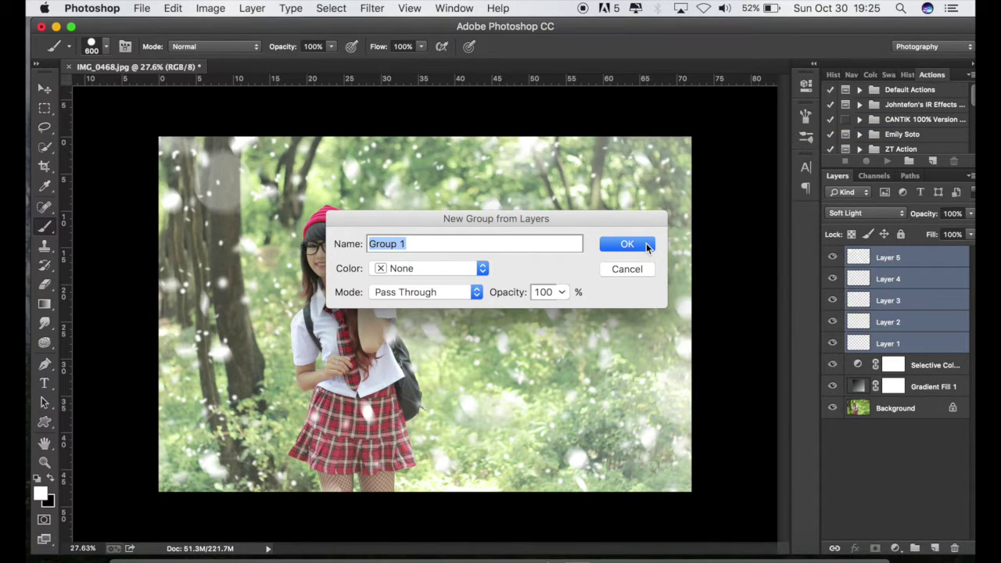
pyautogui.write('snow')
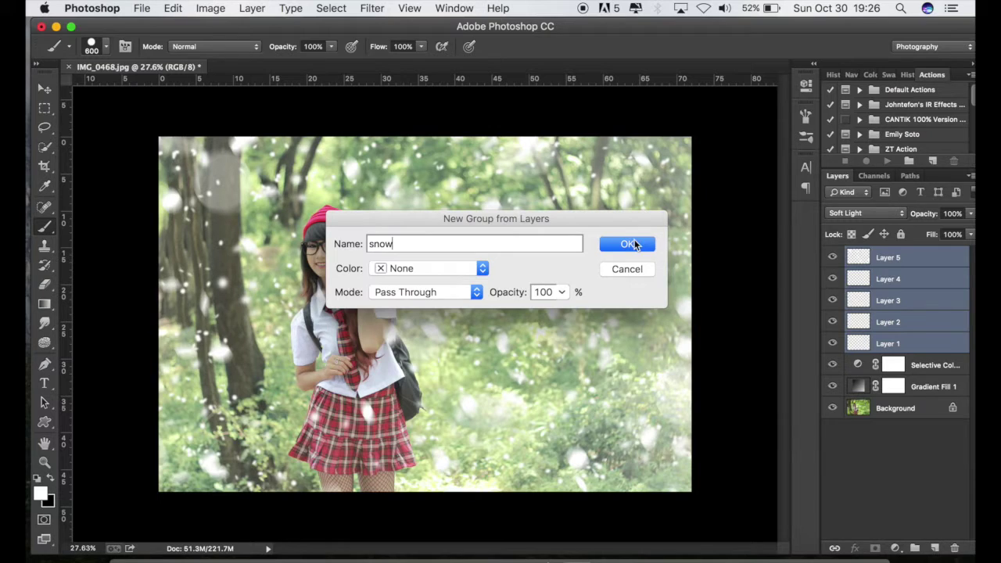
pyautogui.press('Return')
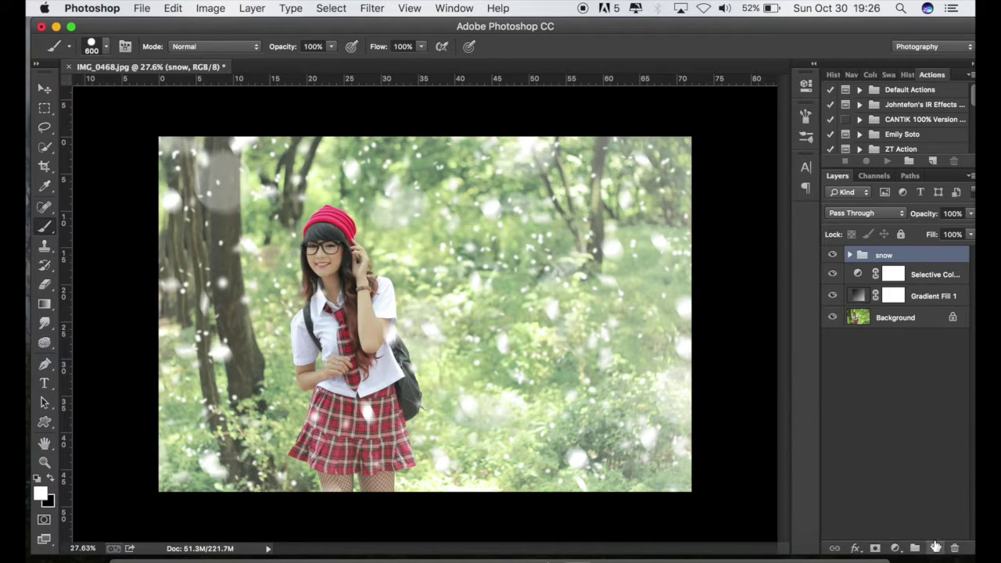
pyautogui.click(935, 546)
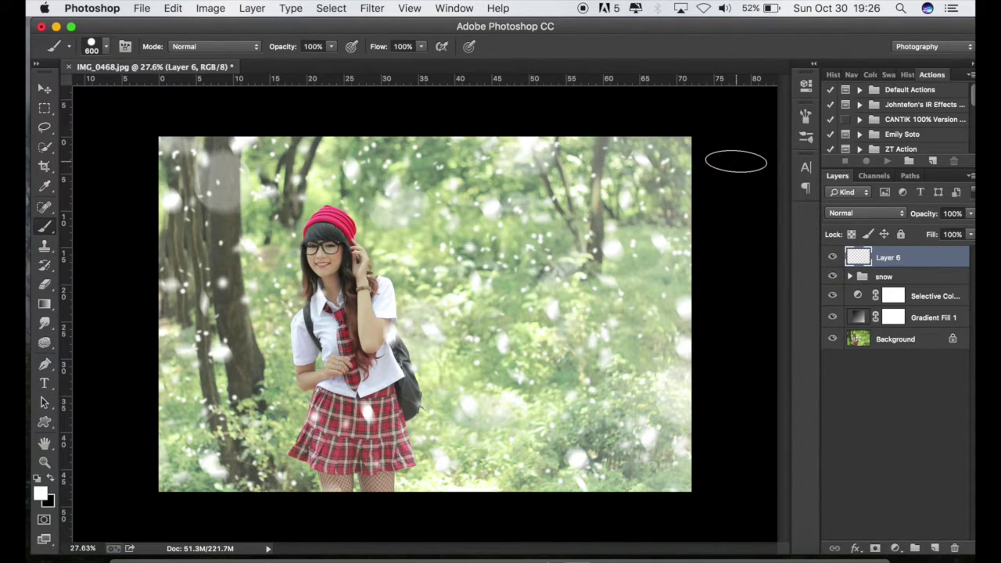
pyautogui.hotkey('ctrl', 'z')
# Add a Curves adjustment layer, darkening the RGB shadows and lifting the midtones
pyautogui.click(895, 547)
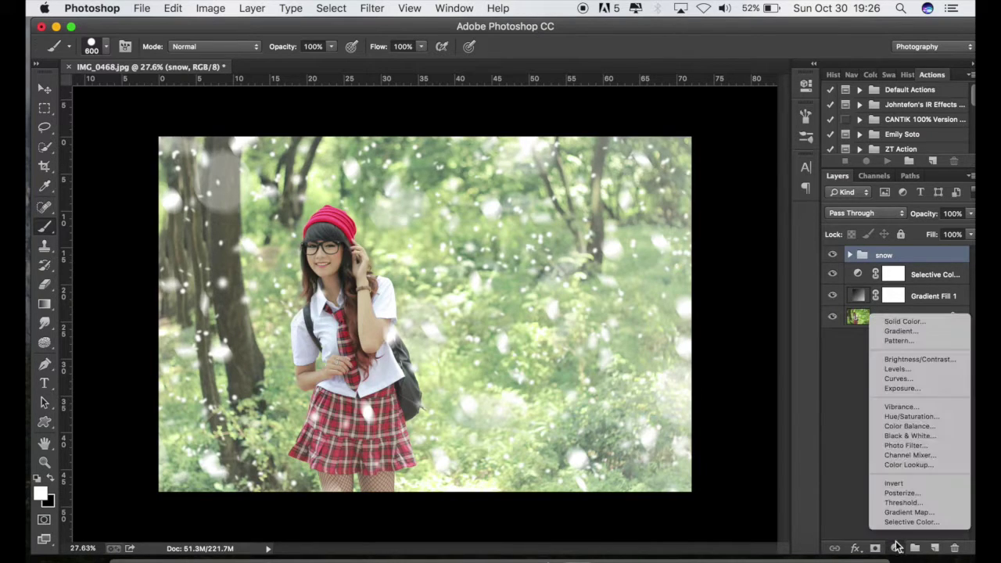
pyautogui.click(895, 379)
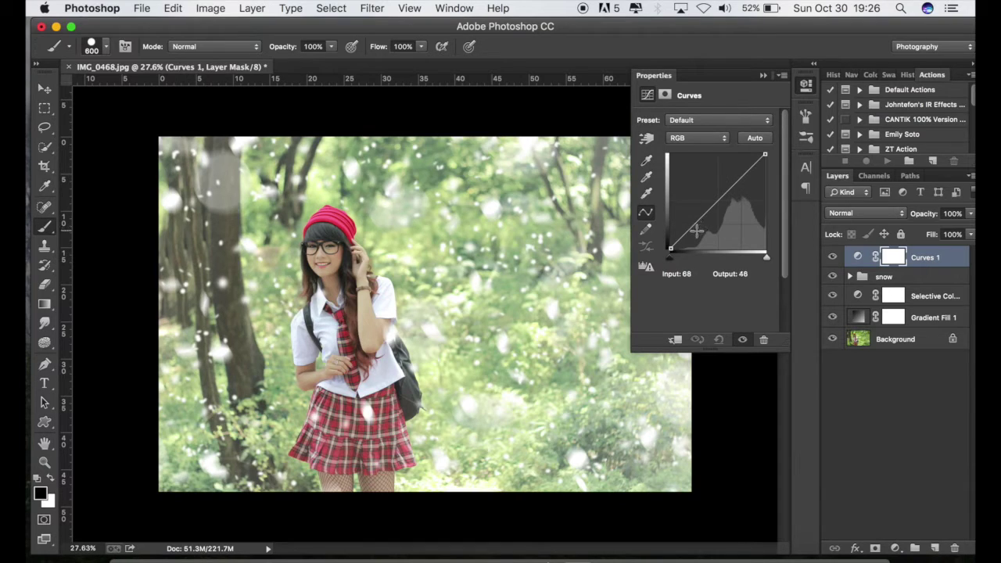
pyautogui.moveTo(693, 226); pyautogui.dragTo(671, 243)
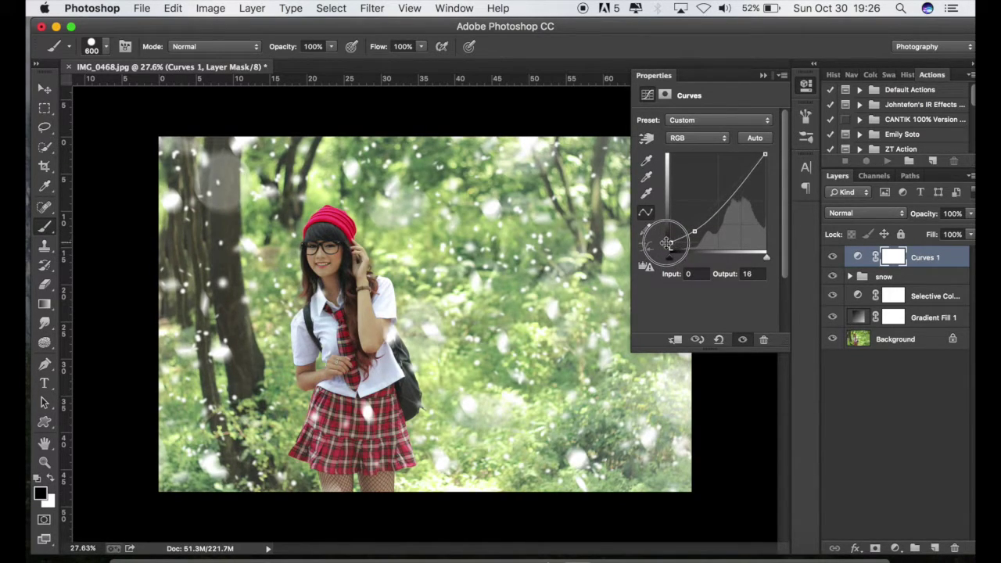
pyautogui.moveTo(716, 207); pyautogui.dragTo(718, 202)
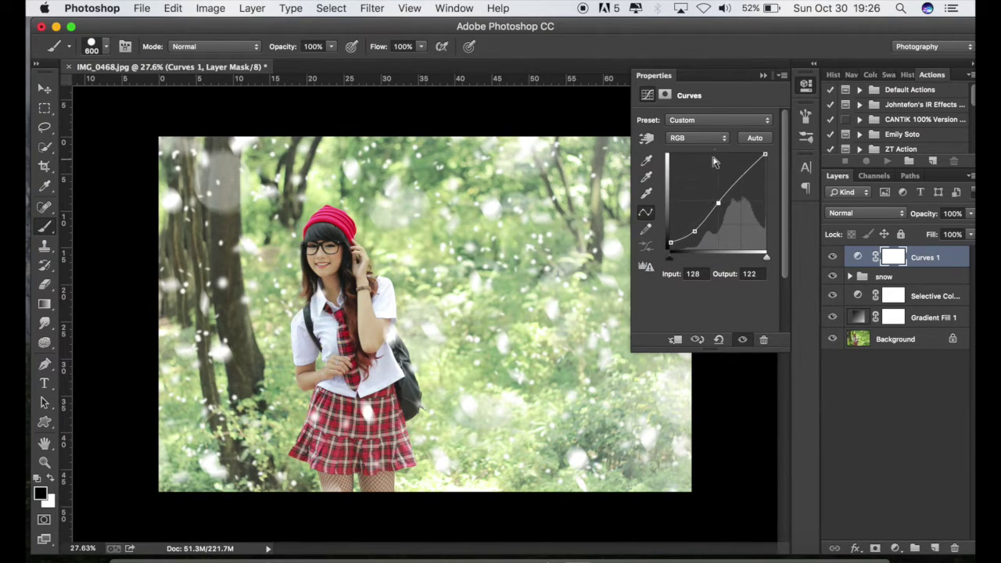
# In the Red channel, pull the highlights down slightly and raise the shadows
pyautogui.click(696, 138)
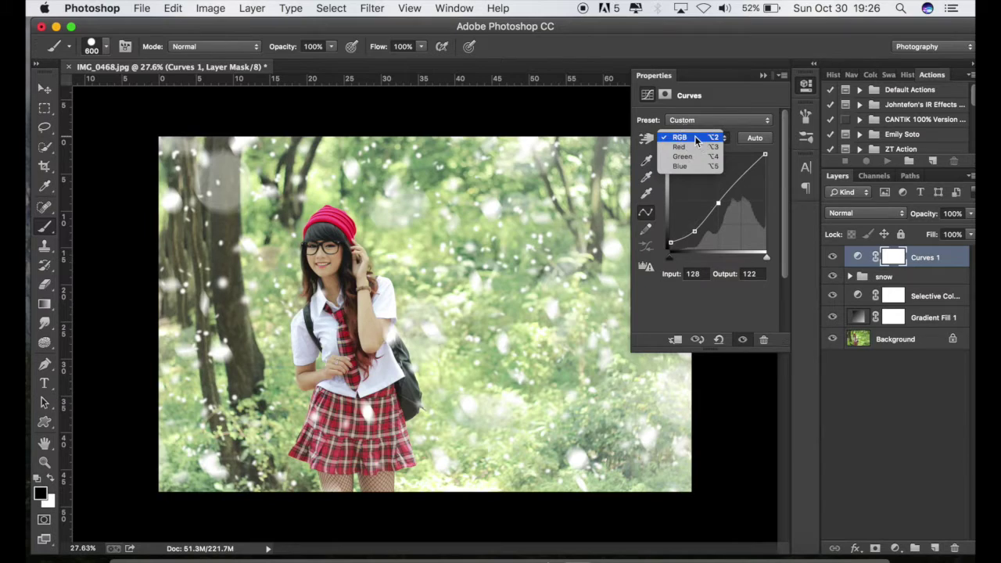
pyautogui.click(695, 148)
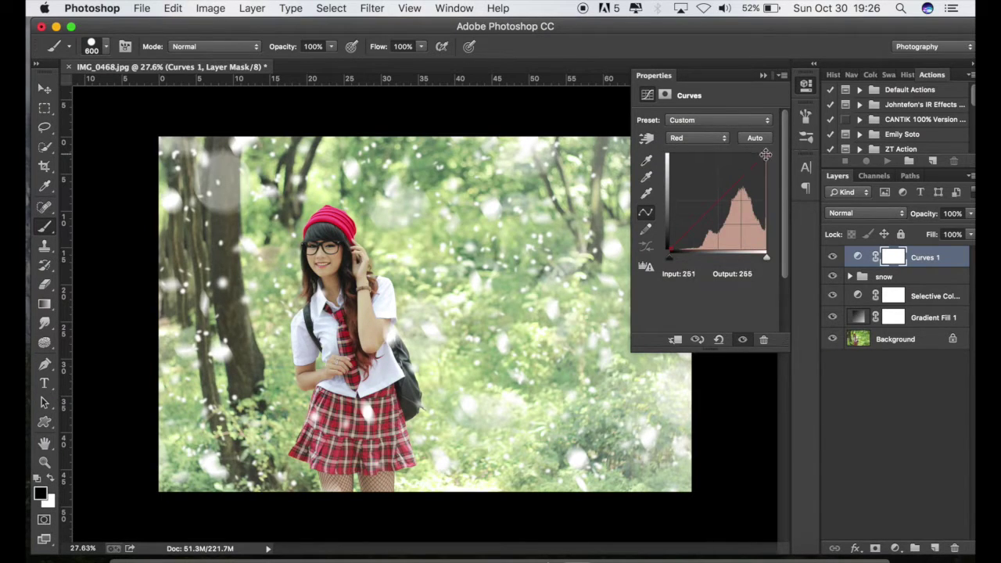
pyautogui.moveTo(764, 154); pyautogui.dragTo(772, 170)
pyautogui.moveTo(670, 250); pyautogui.dragTo(669, 240)
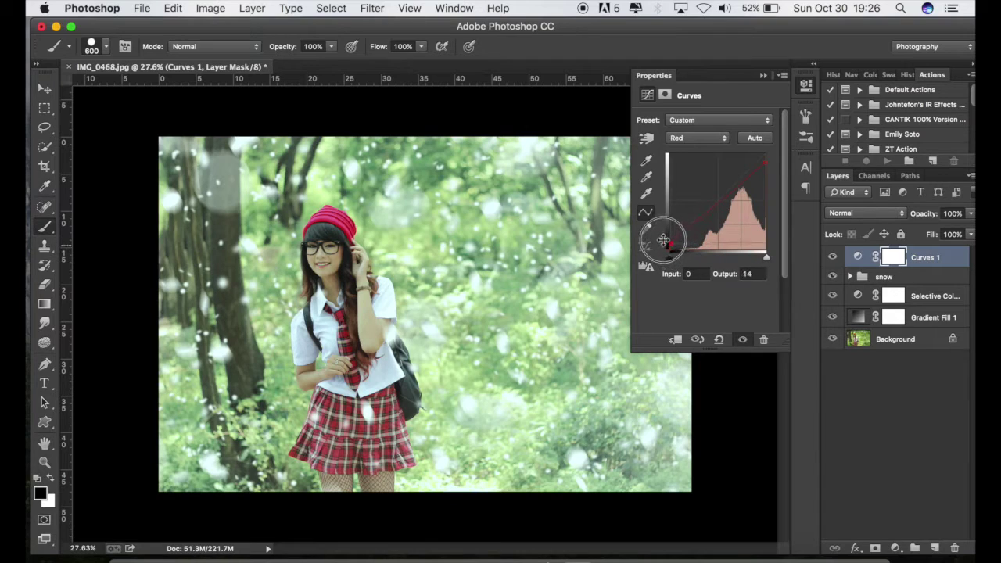
# Move the Green black point inward and raise the Blue shadow output to 26
pyautogui.click(691, 146)
pyautogui.click(693, 149)
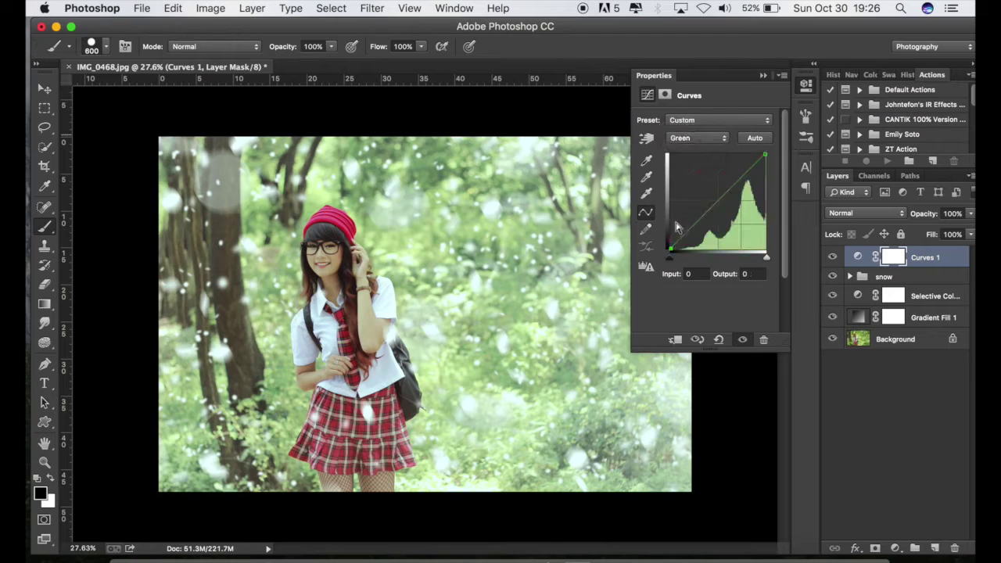
pyautogui.moveTo(670, 251); pyautogui.dragTo(680, 255)
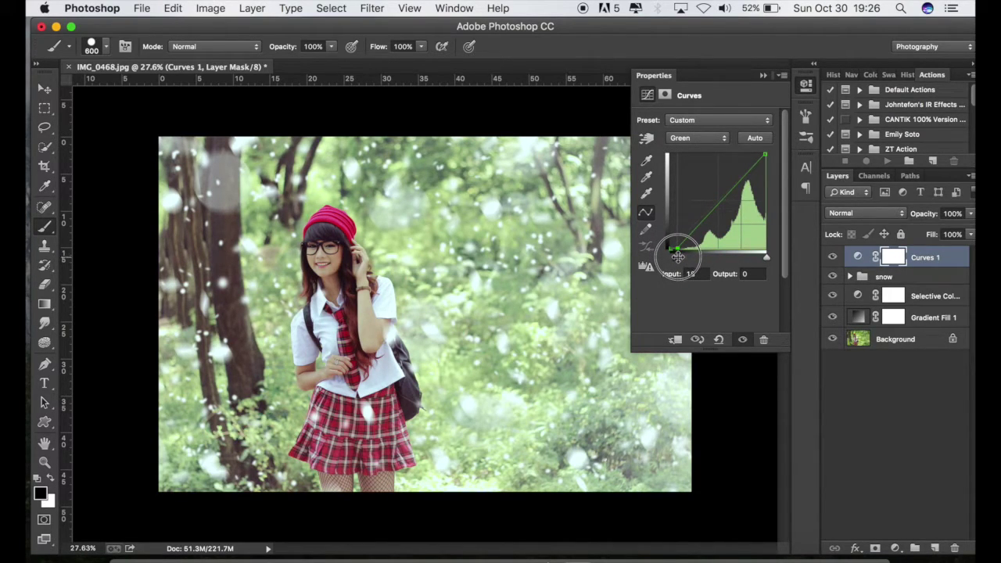
pyautogui.click(692, 144)
pyautogui.click(682, 146)
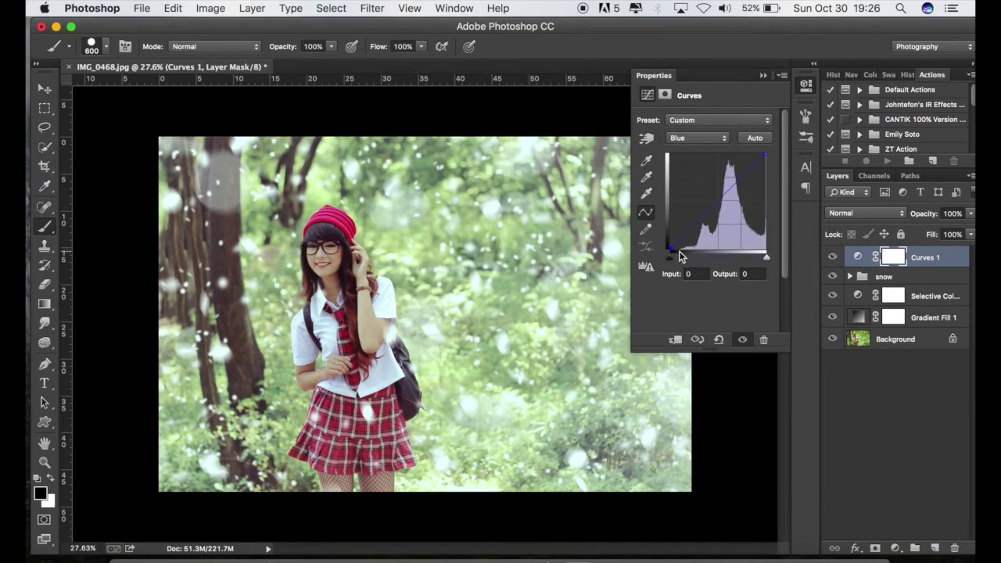
pyautogui.moveTo(669, 251); pyautogui.dragTo(654, 238)
pyautogui.click(764, 76)
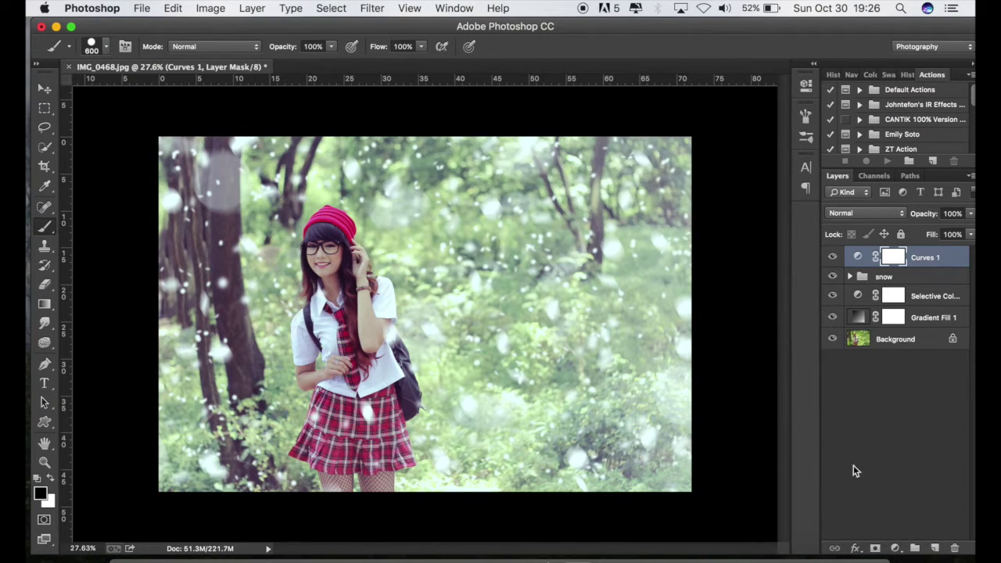
# Add a Solid Color fill layer in teal hex 64abb4
pyautogui.click(895, 547)
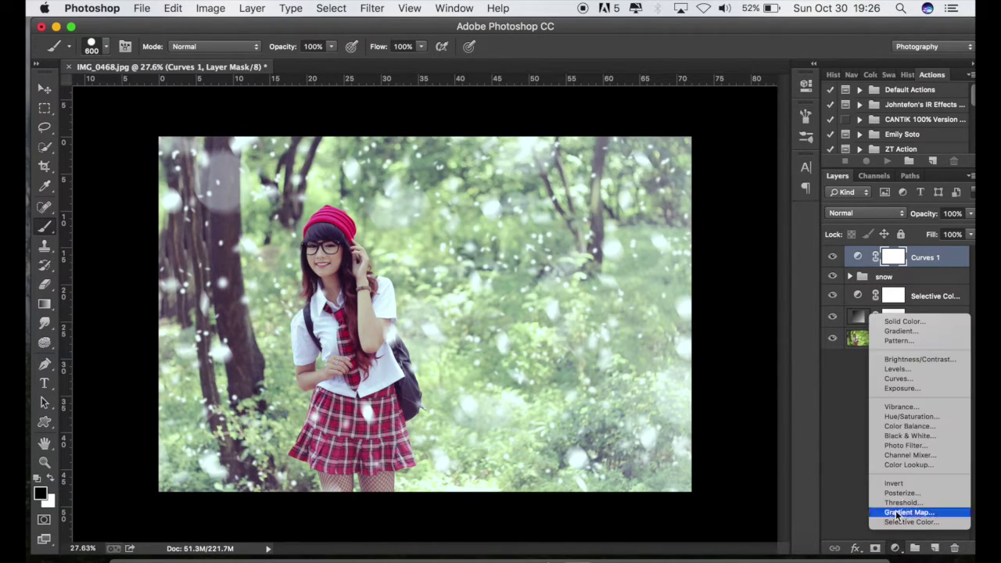
pyautogui.click(918, 321)
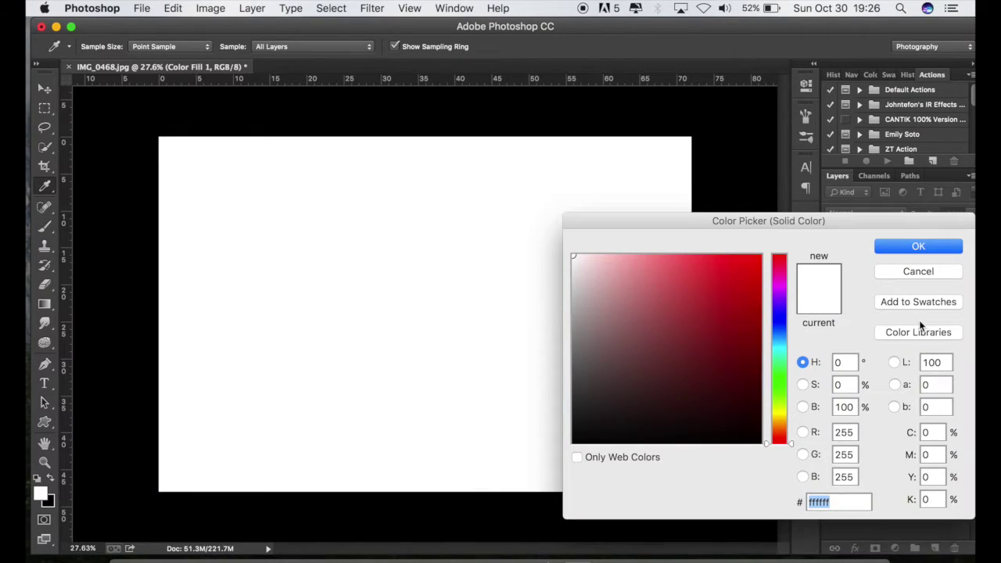
pyautogui.click(777, 349)
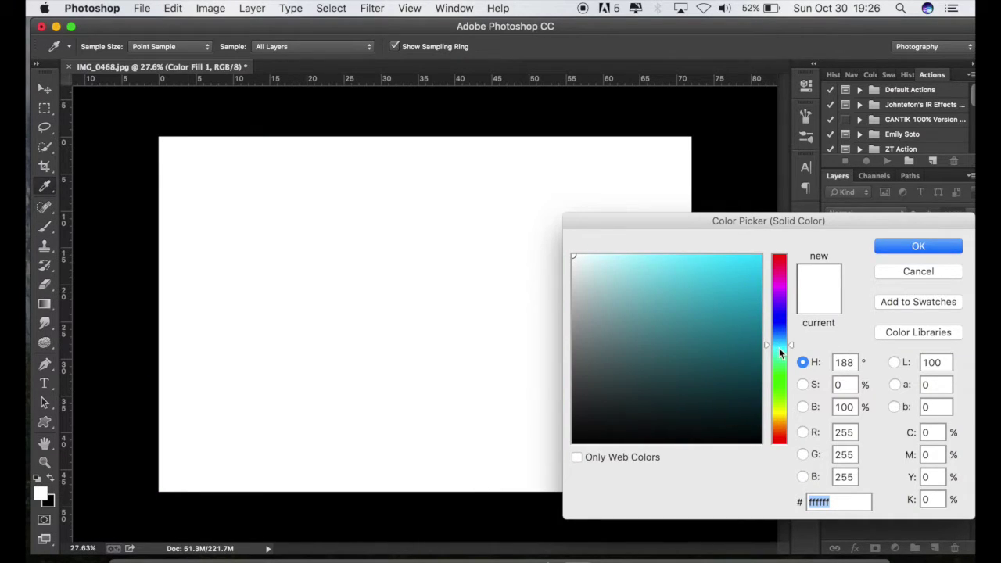
pyautogui.click(630, 307)
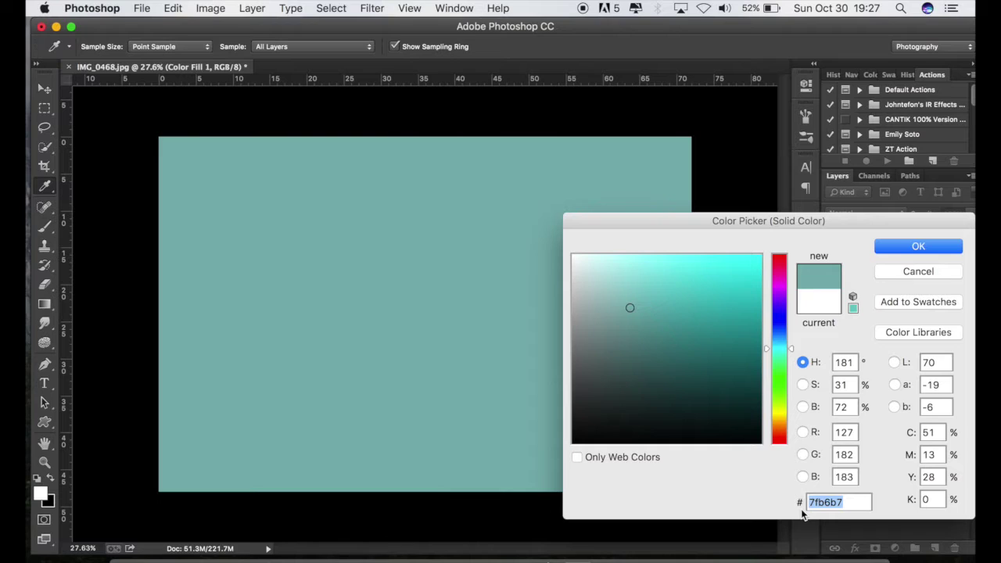
pyautogui.write('64')
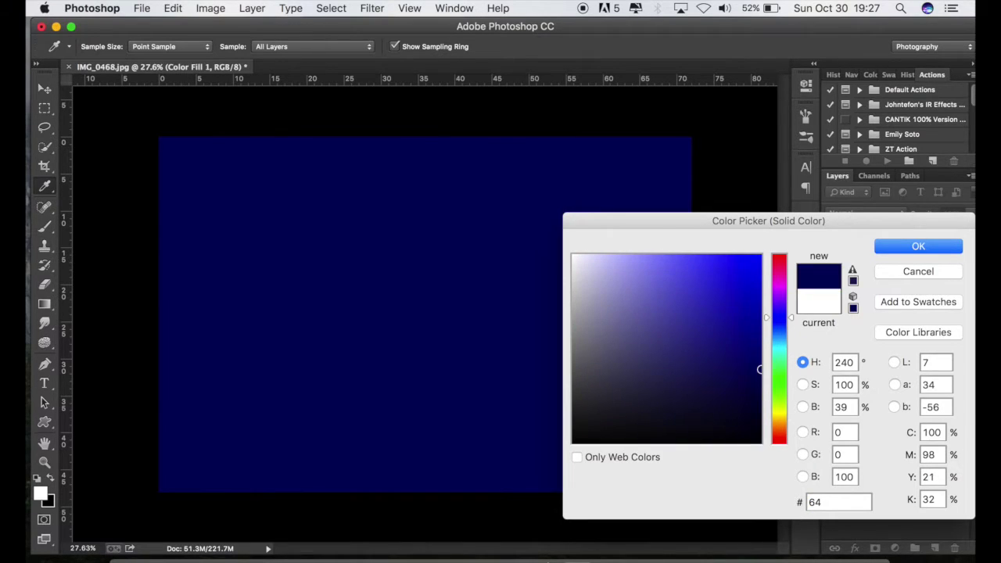
pyautogui.write('aa')
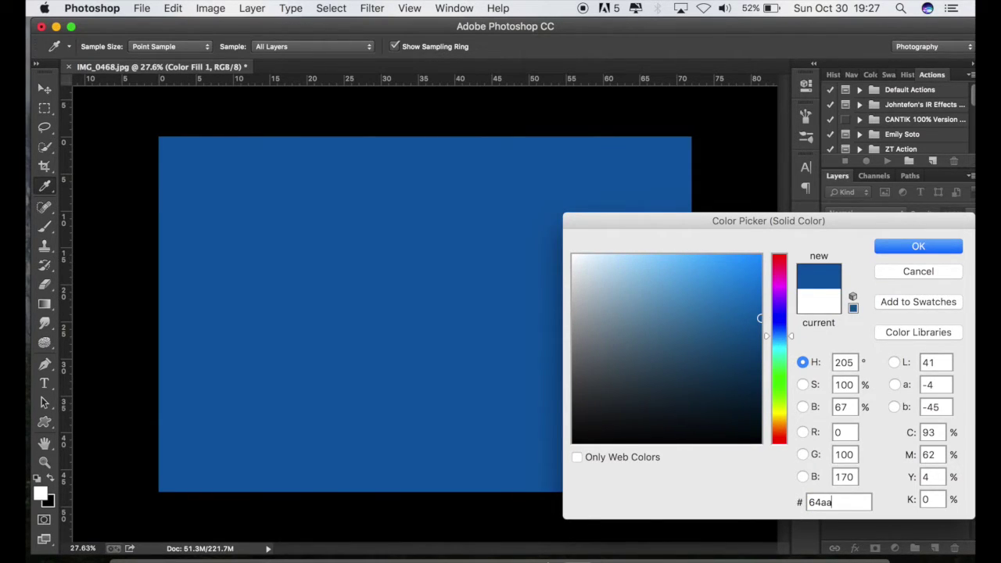
pyautogui.write('b')
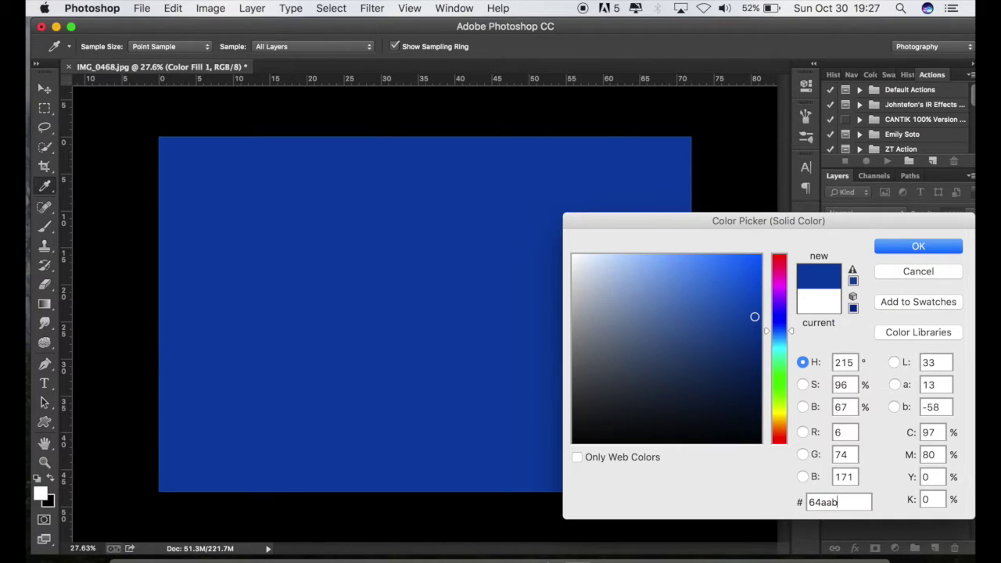
pyautogui.press('BackSpace')
pyautogui.press('BackSpace')
pyautogui.write('bb')
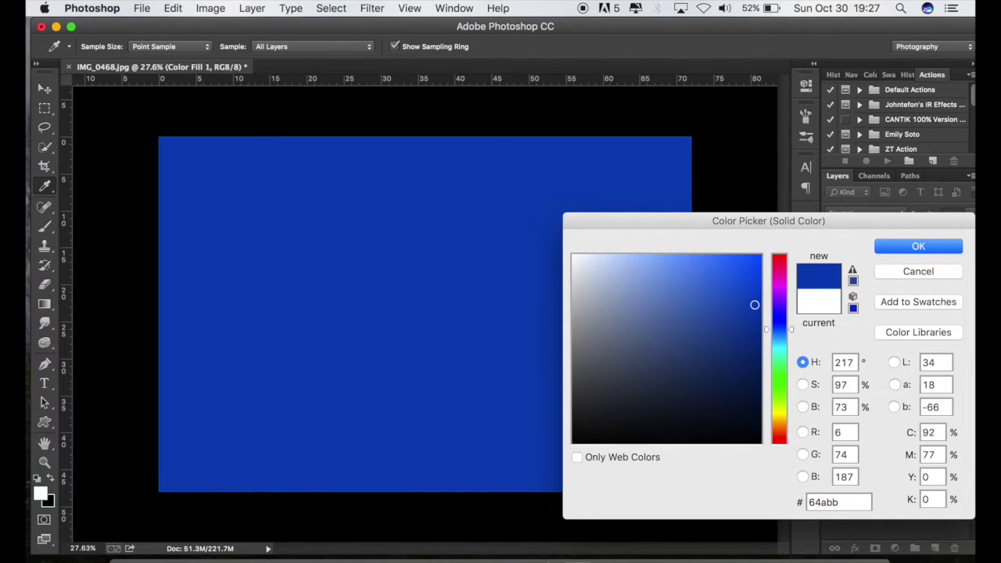
pyautogui.write('4')
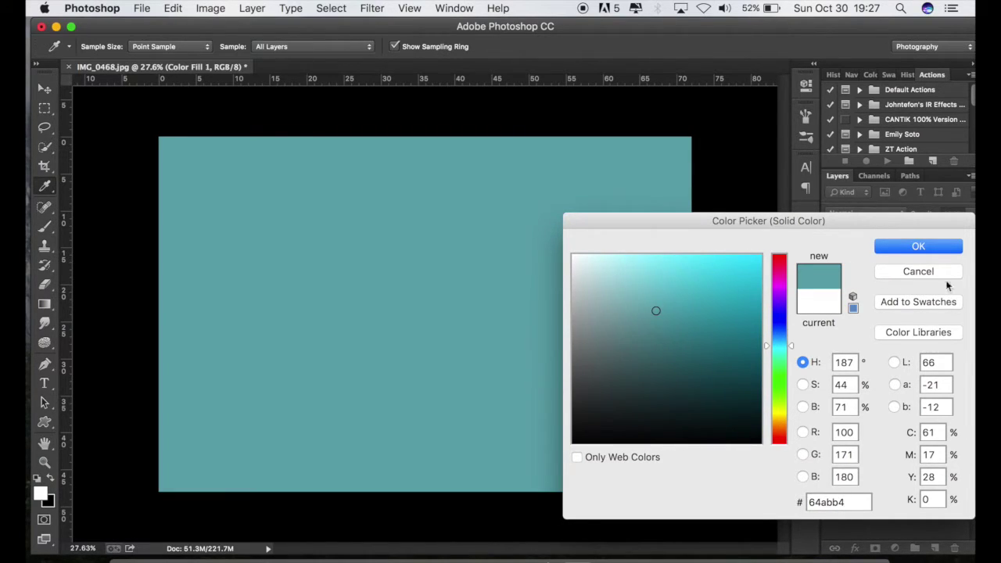
pyautogui.click(932, 250)
# Set Color Fill 1 to Overlay blending at 40% opacity
pyautogui.click(865, 214)
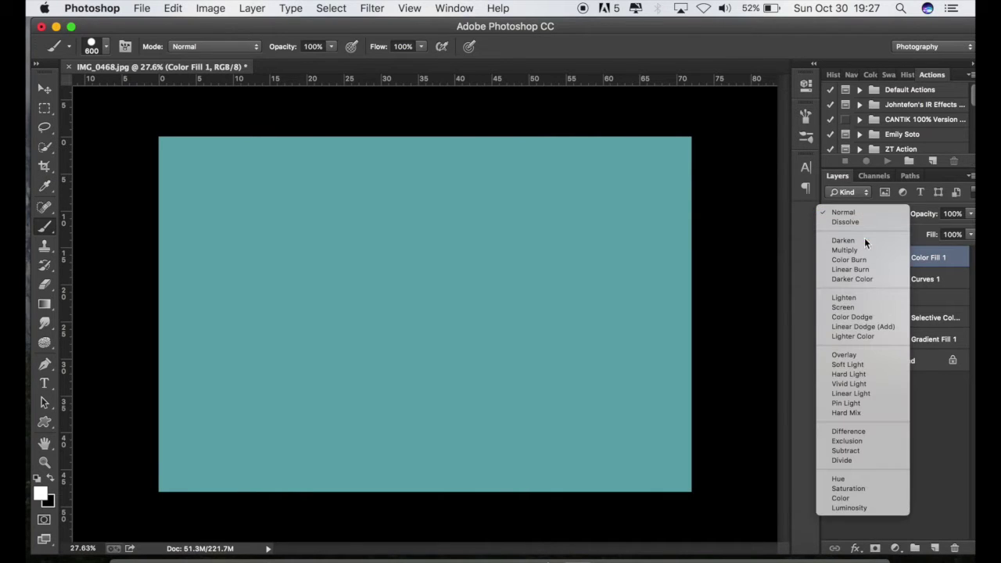
pyautogui.click(869, 356)
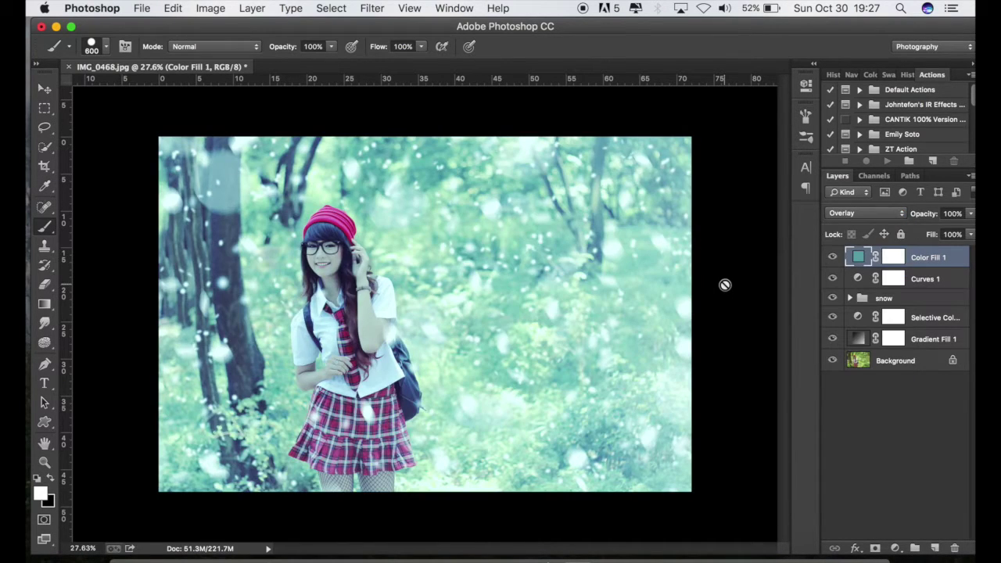
pyautogui.moveTo(972, 217); pyautogui.dragTo(931, 228)
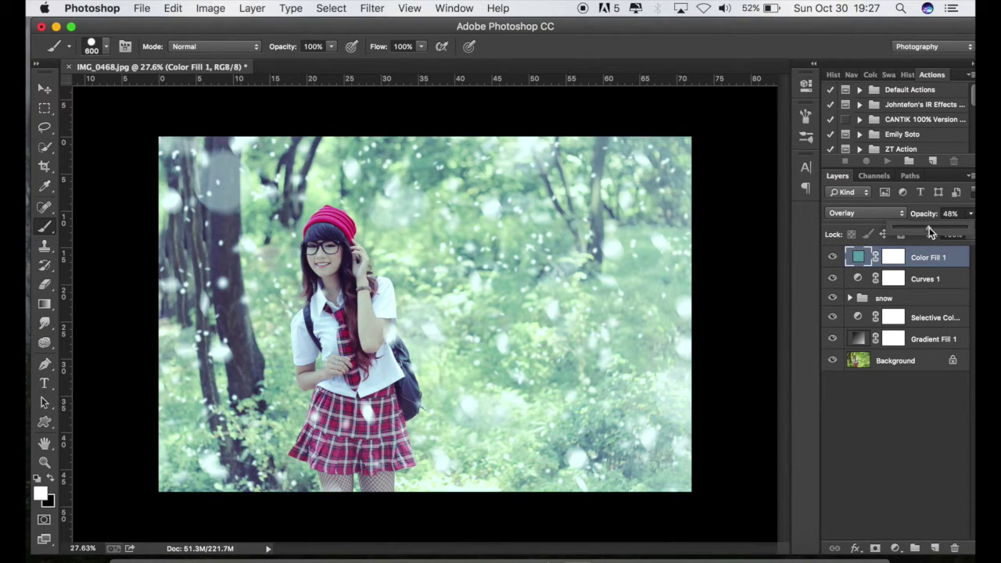
pyautogui.moveTo(929, 228); pyautogui.dragTo(924, 236)
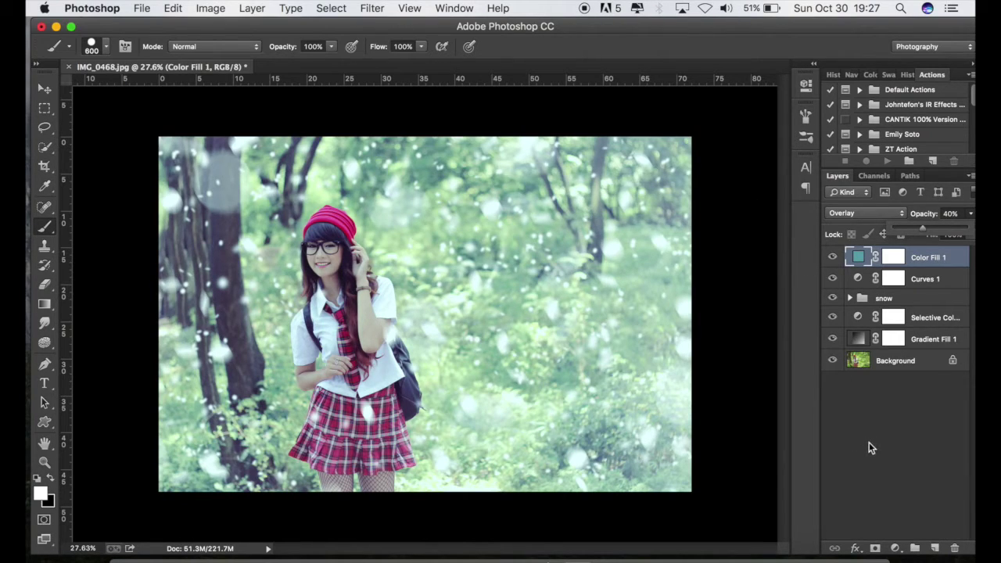
pyautogui.click(895, 547)
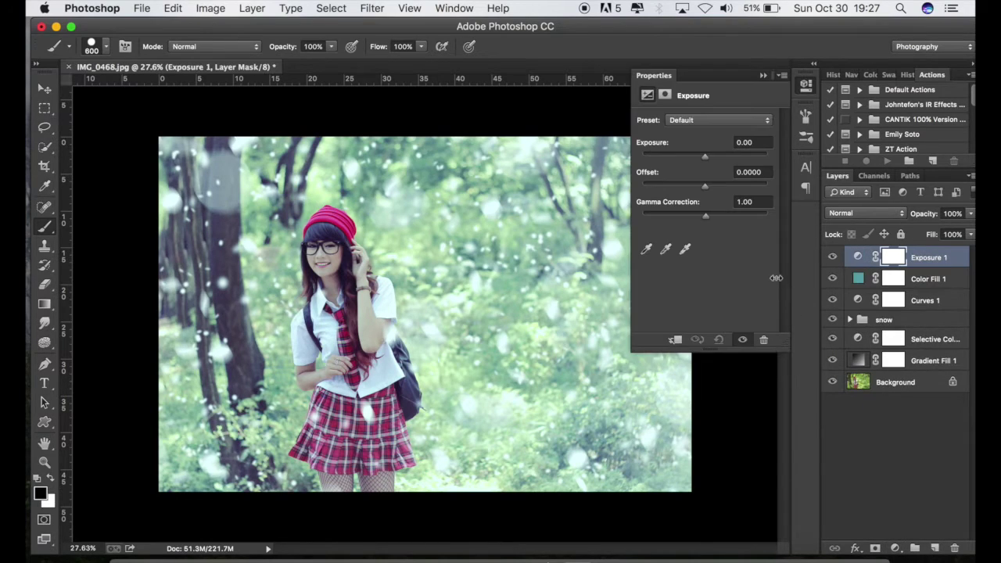
# Set the Exposure 1 layer's Offset to +0.0238 and Gamma Correction to 0.88
pyautogui.moveTo(702, 195); pyautogui.dragTo(709, 191)
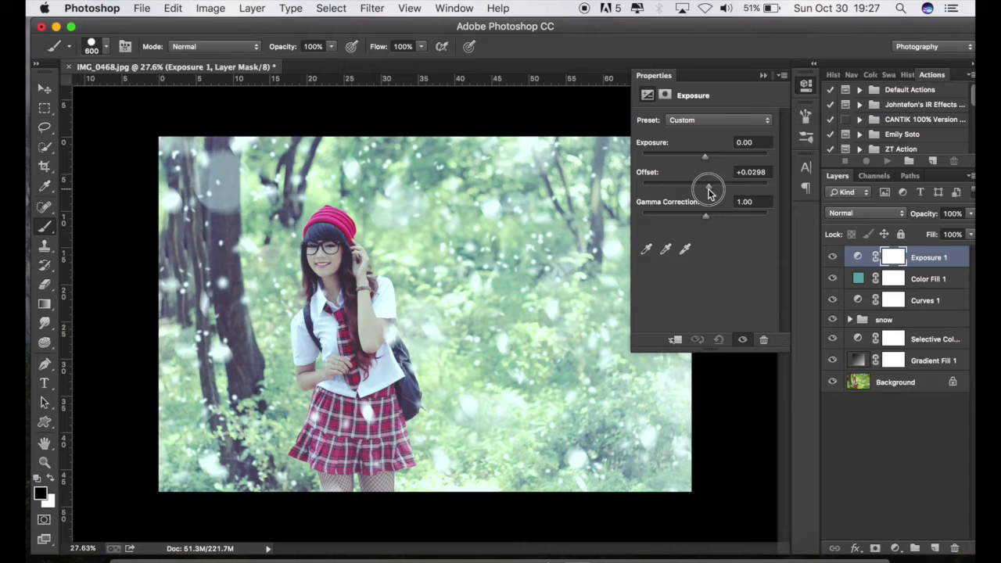
pyautogui.moveTo(709, 192); pyautogui.dragTo(710, 222)
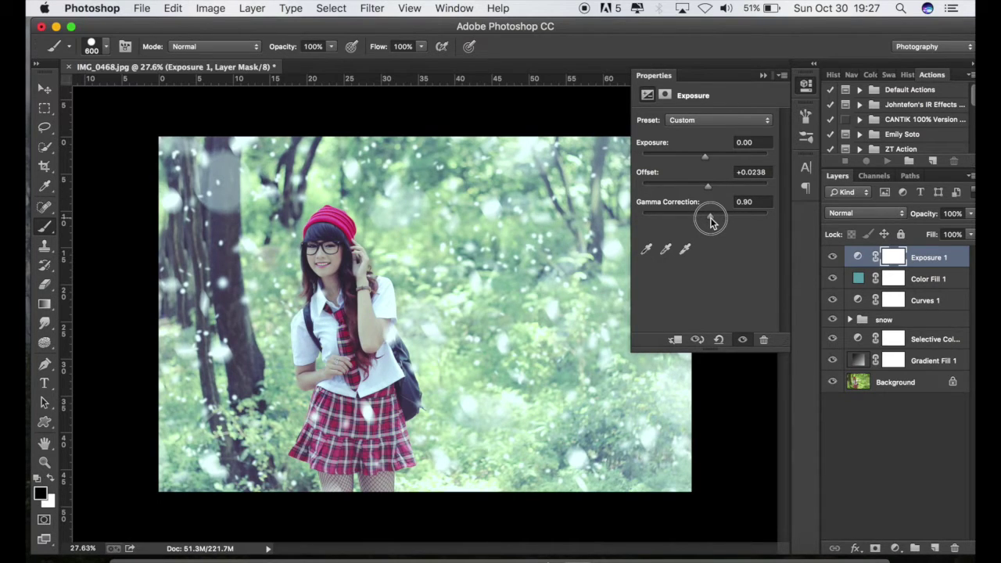
pyautogui.click(762, 78)
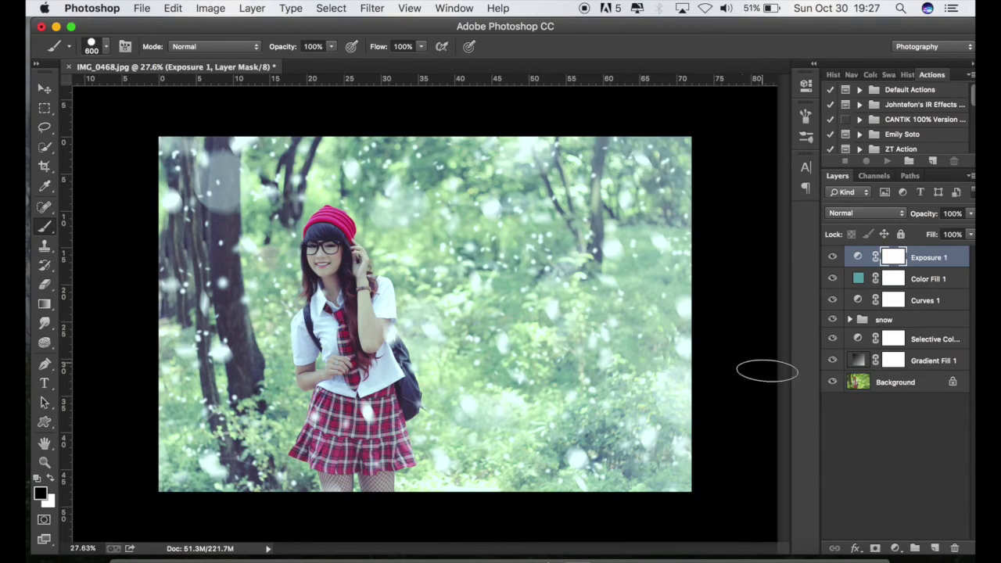
# Add a Brightness/Contrast adjustment layer with Contrast set to 15
pyautogui.moveTo(896, 550); pyautogui.dragTo(912, 361)
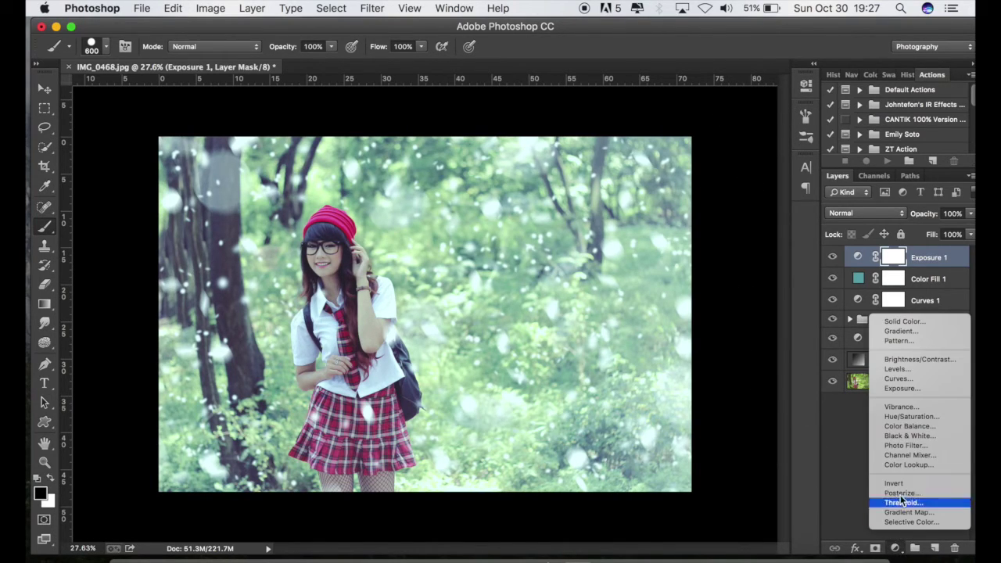
pyautogui.click(913, 361)
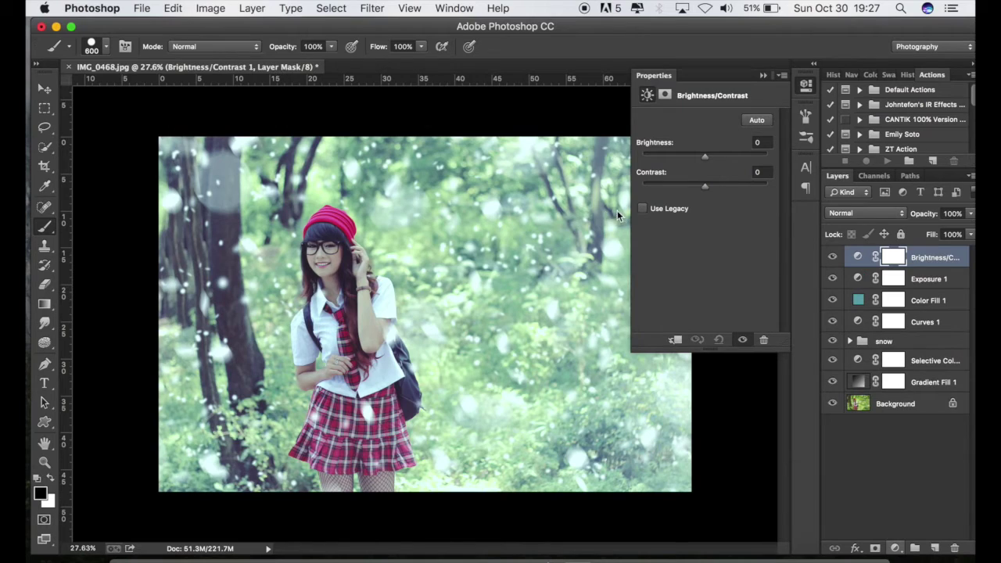
pyautogui.click(758, 172)
pyautogui.write('15')
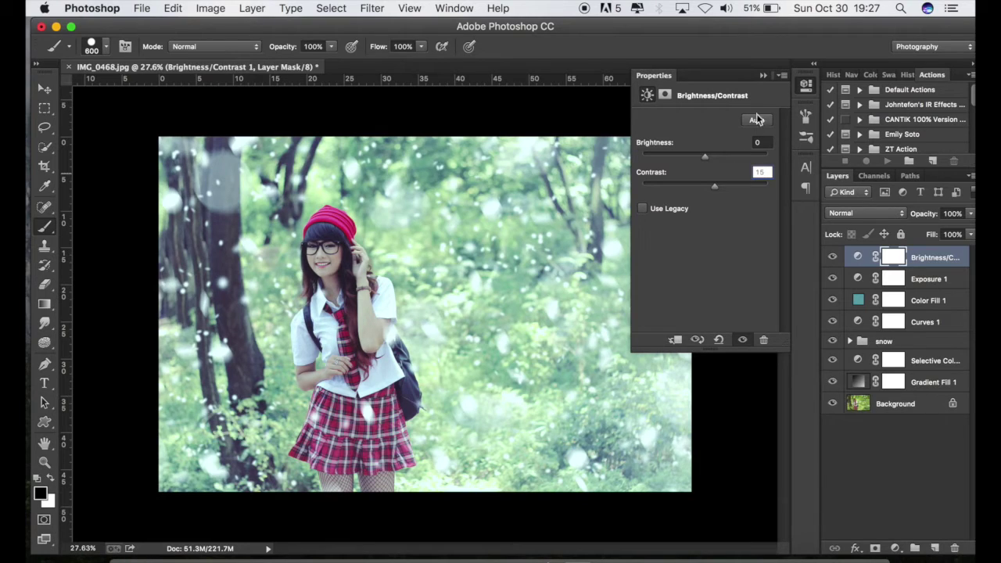
pyautogui.click(763, 75)
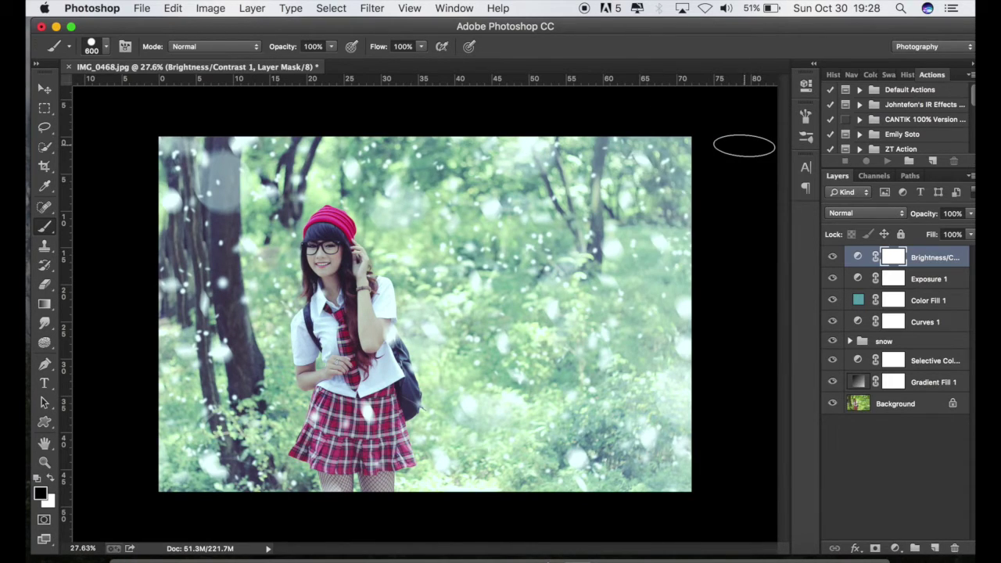
# Duplicate the Background layer and move the copy to the top of the stack
pyautogui.scroll(-2, 743, 145)
pyautogui.scroll(-2, 744, 145)
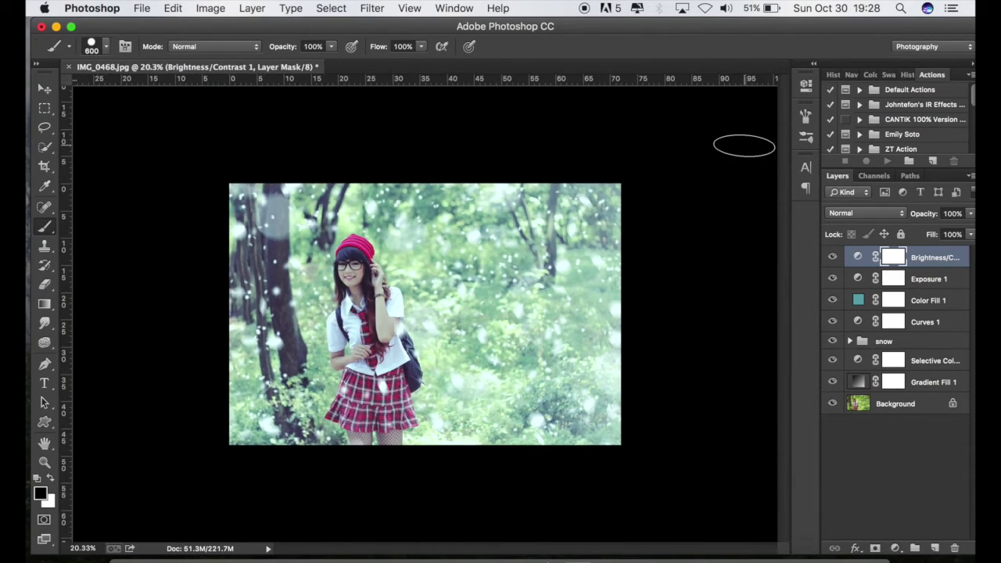
pyautogui.scroll(-1, 743, 145)
pyautogui.scroll(-2, 744, 146)
pyautogui.scroll(1, 743, 145)
pyautogui.scroll(1, 743, 146)
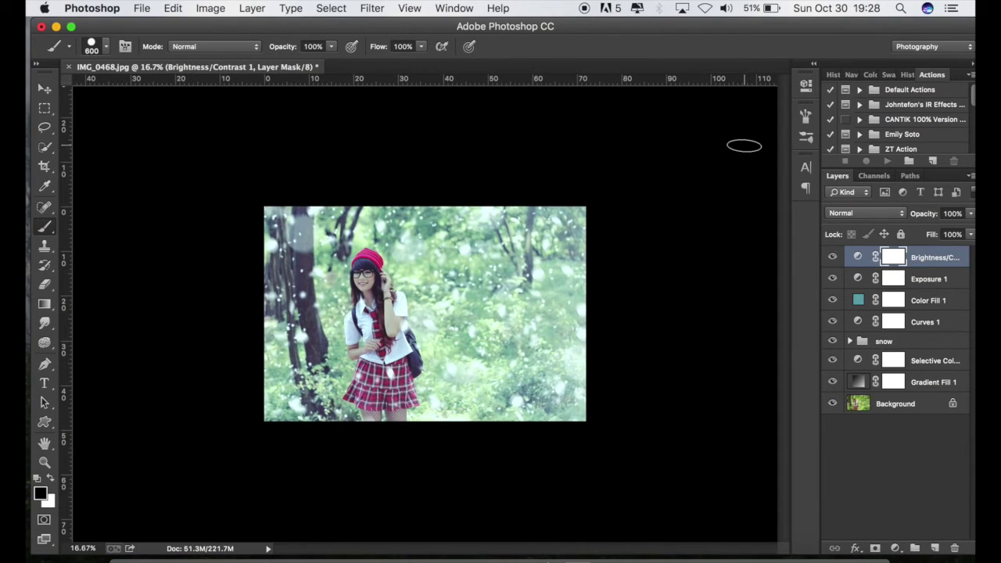
pyautogui.scroll(2, 743, 146)
pyautogui.scroll(1, 743, 145)
pyautogui.scroll(1, 744, 145)
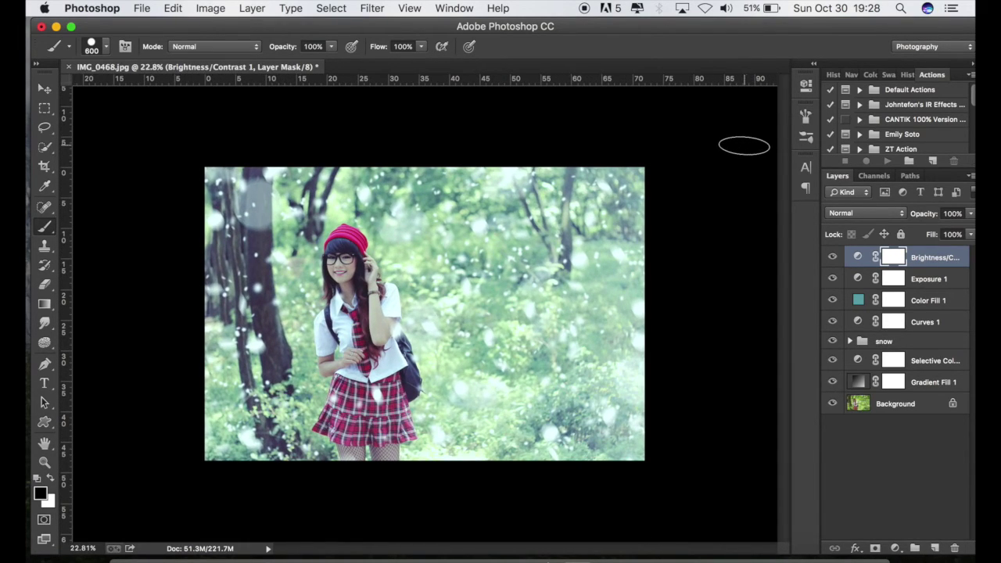
pyautogui.click(891, 404)
pyautogui.hotkey('ctrl', 'j')
pyautogui.moveTo(893, 405); pyautogui.dragTo(886, 258)
pyautogui.click(833, 258)
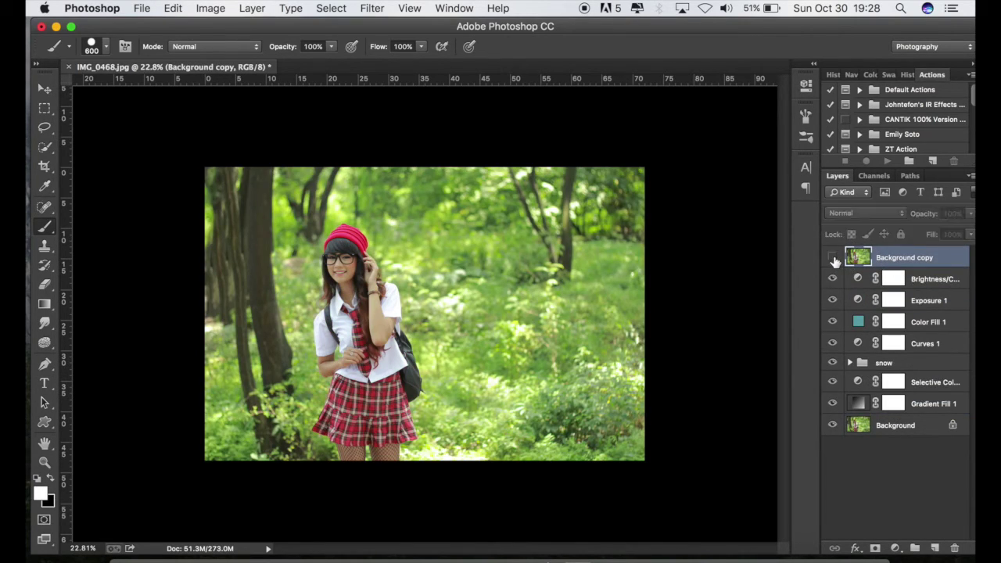
# Toggle the Background copy's visibility to compare before and after, leaving it hidden
pyautogui.click(832, 258)
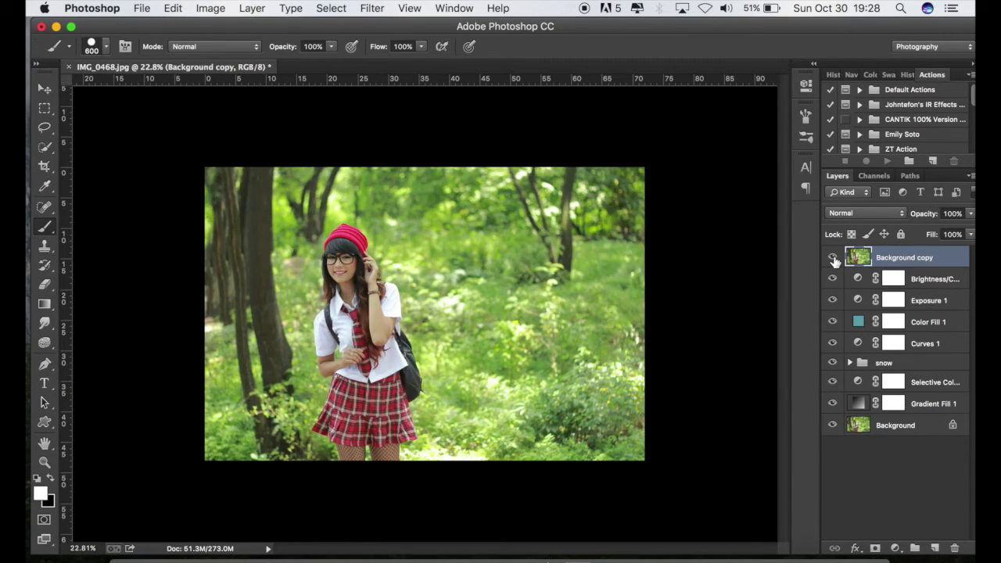
pyautogui.click(833, 258)
pyautogui.scroll(2, 750, 237)
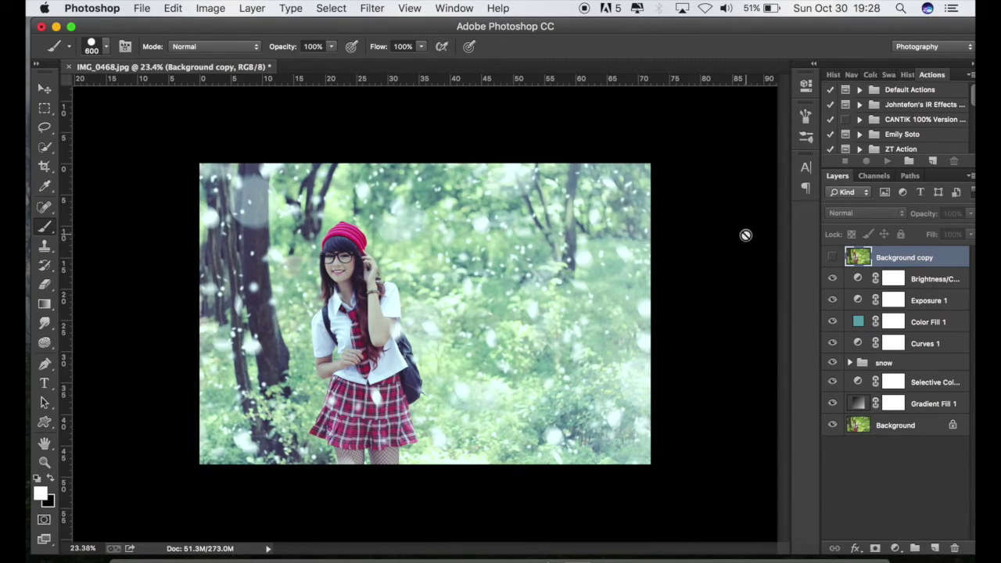
pyautogui.scroll(1, 745, 235)
pyautogui.scroll(1, 745, 234)
pyautogui.scroll(1, 745, 234)
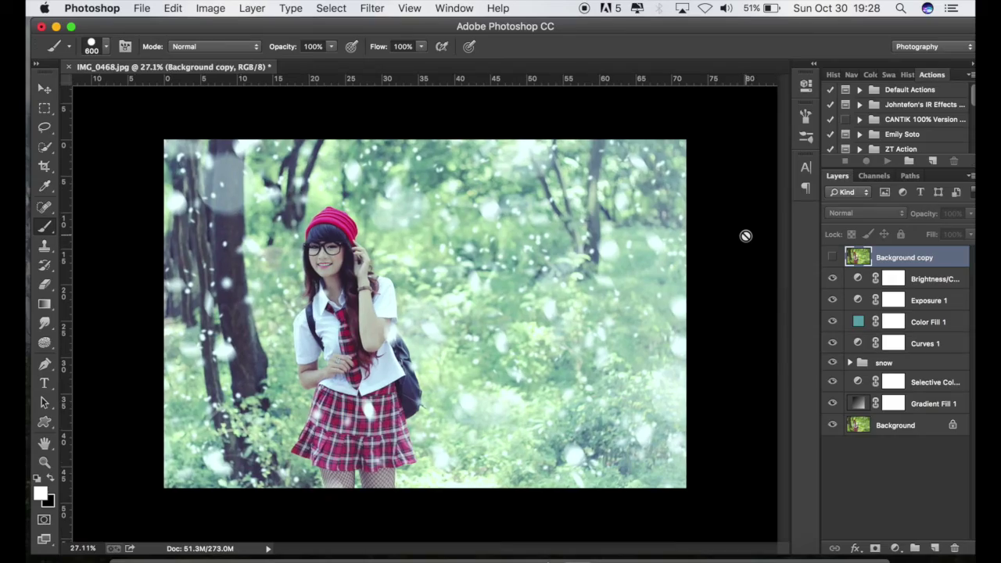
pyautogui.scroll(1, 745, 235)
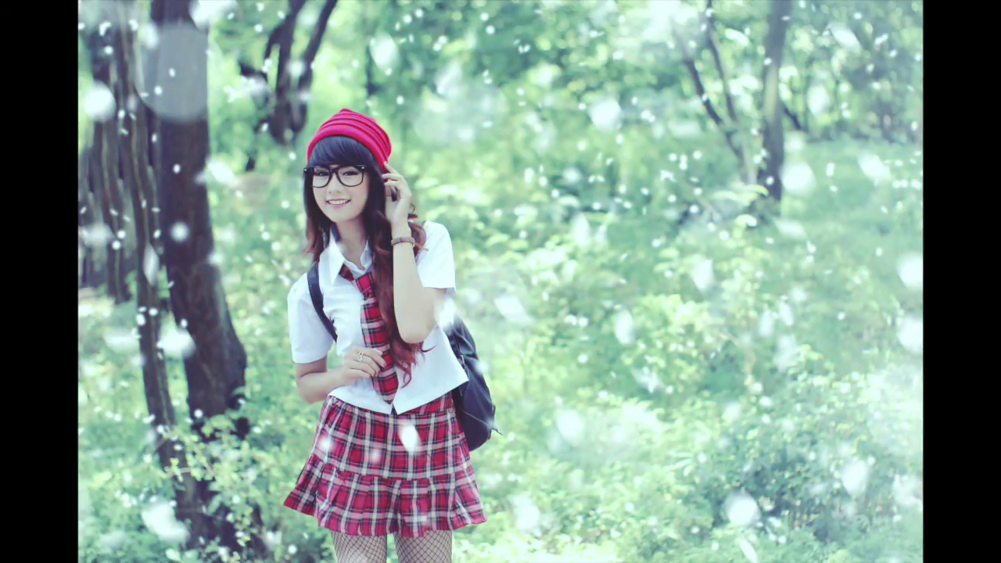